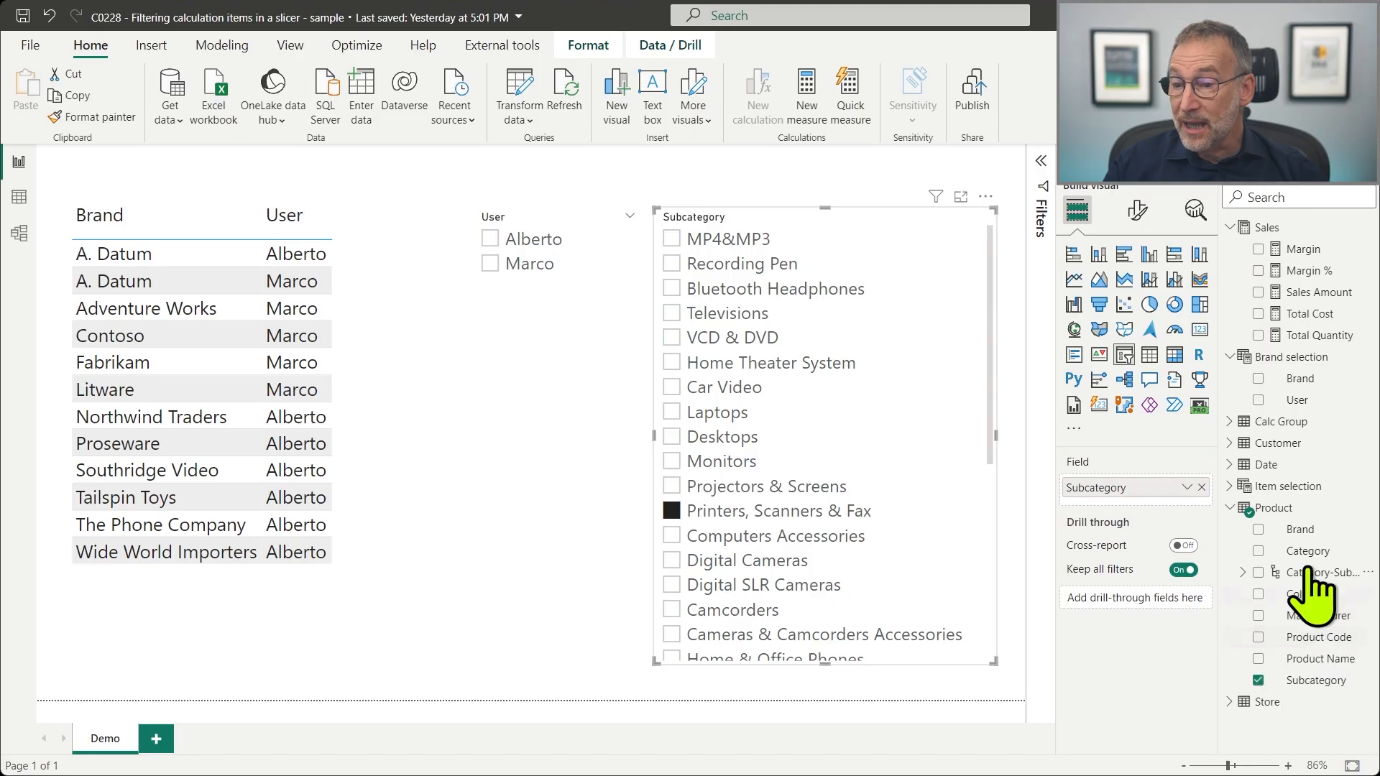
Step: Add the Product Category field above Subcategory in the slicer and expand the Cell phones category
drag(1308, 551, 1180, 479)
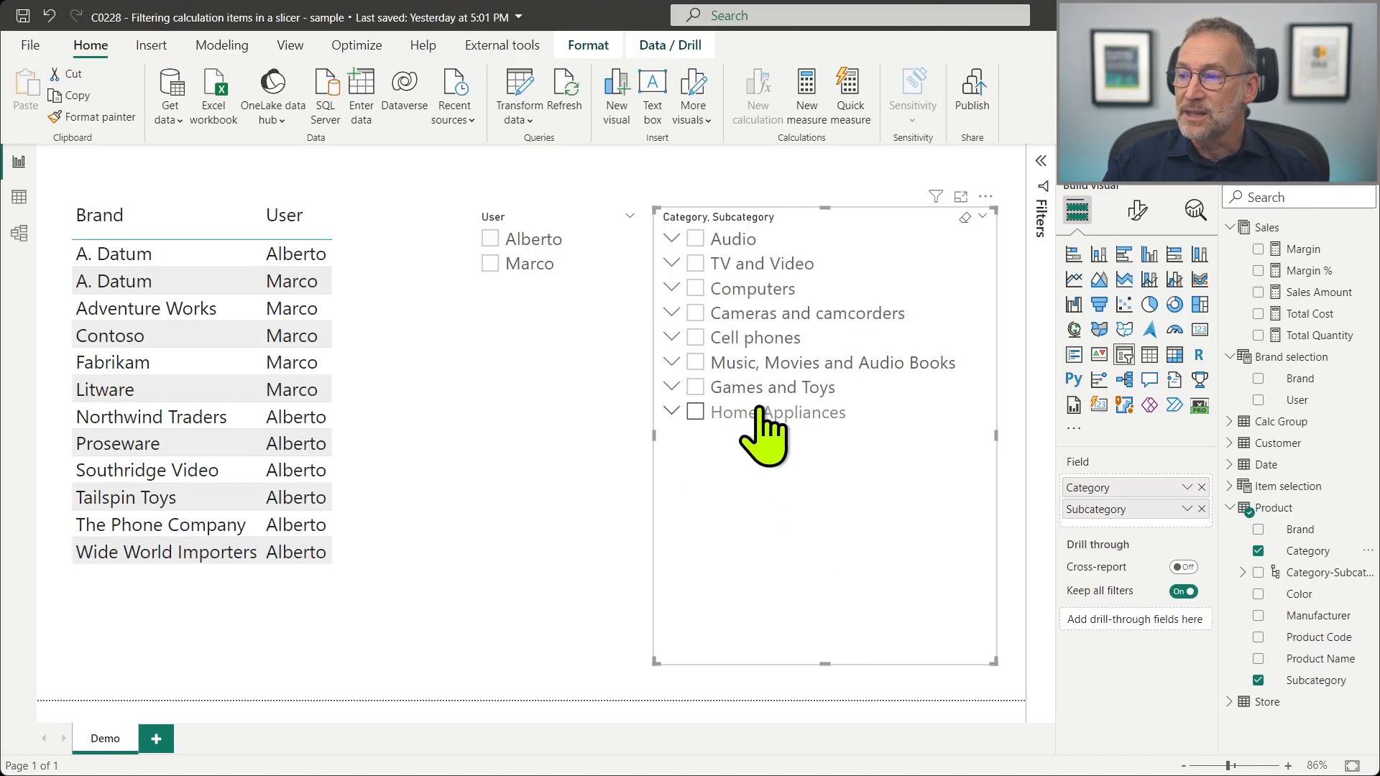
click(671, 339)
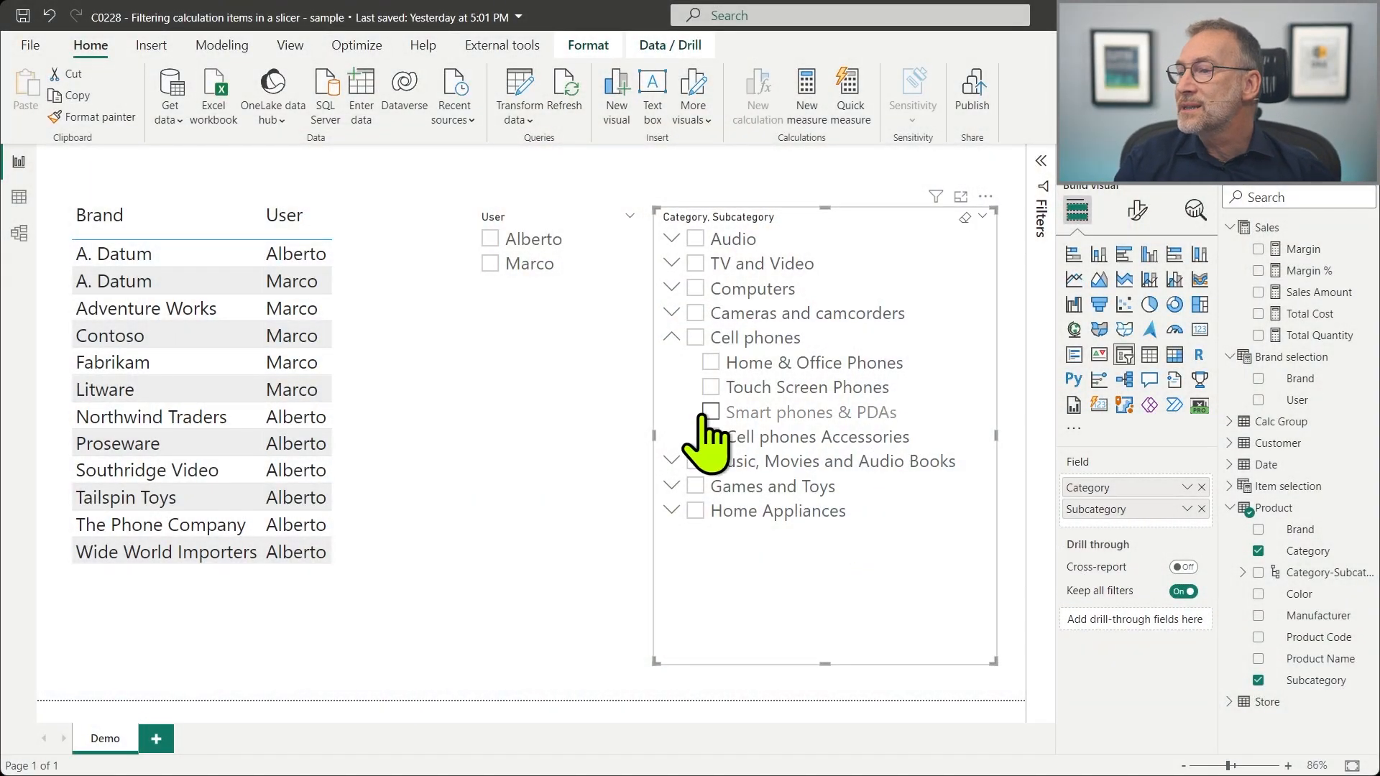
click(561, 372)
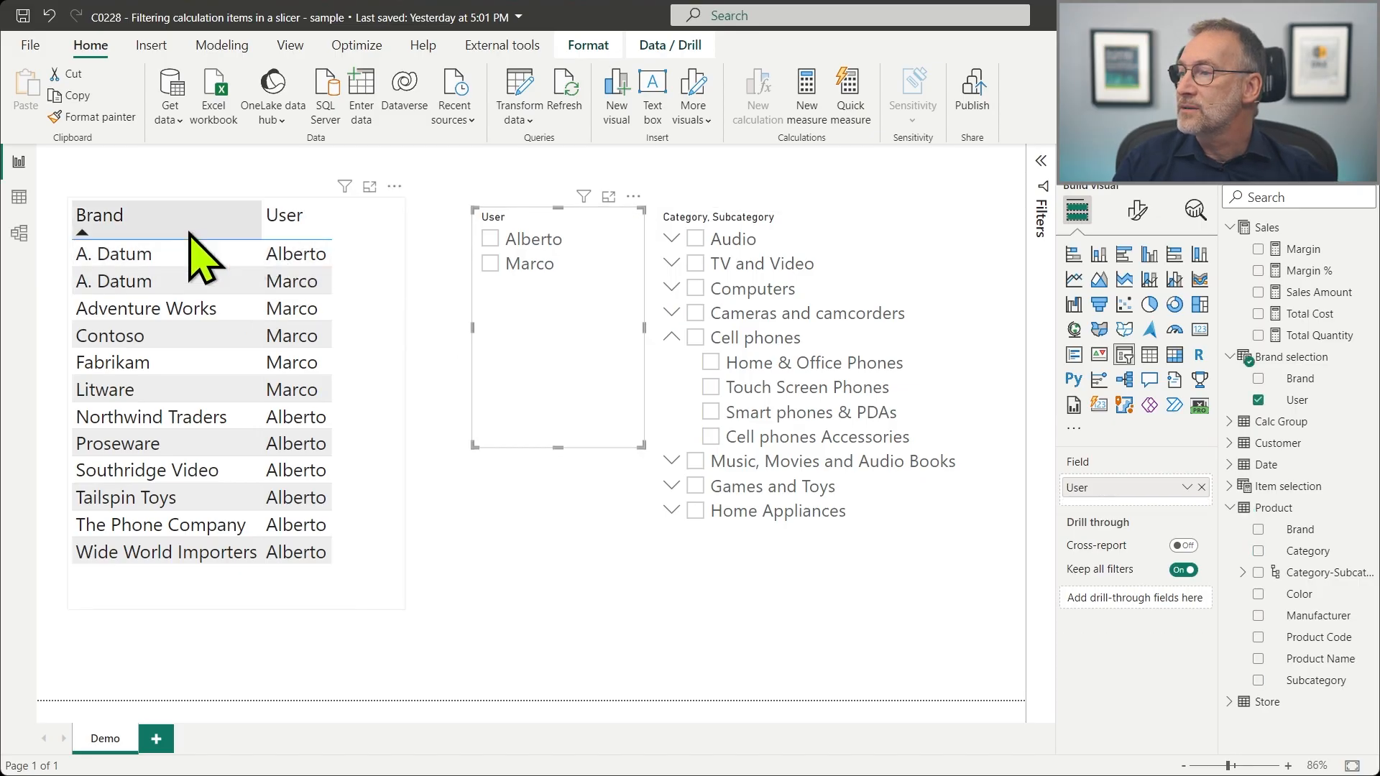
click(834, 590)
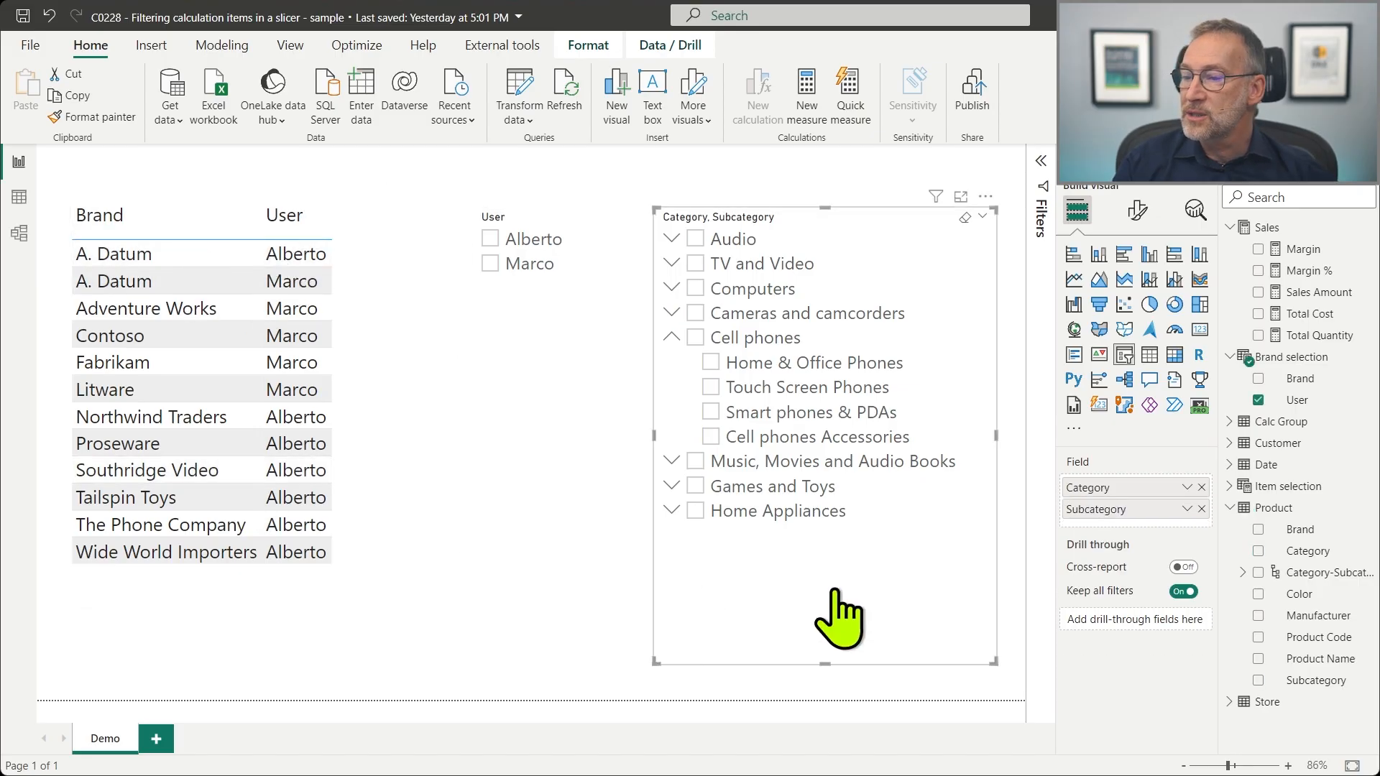
Step: Replace the slicer's Category and Subcategory fields with the Brand field from the Product table
click(1257, 552)
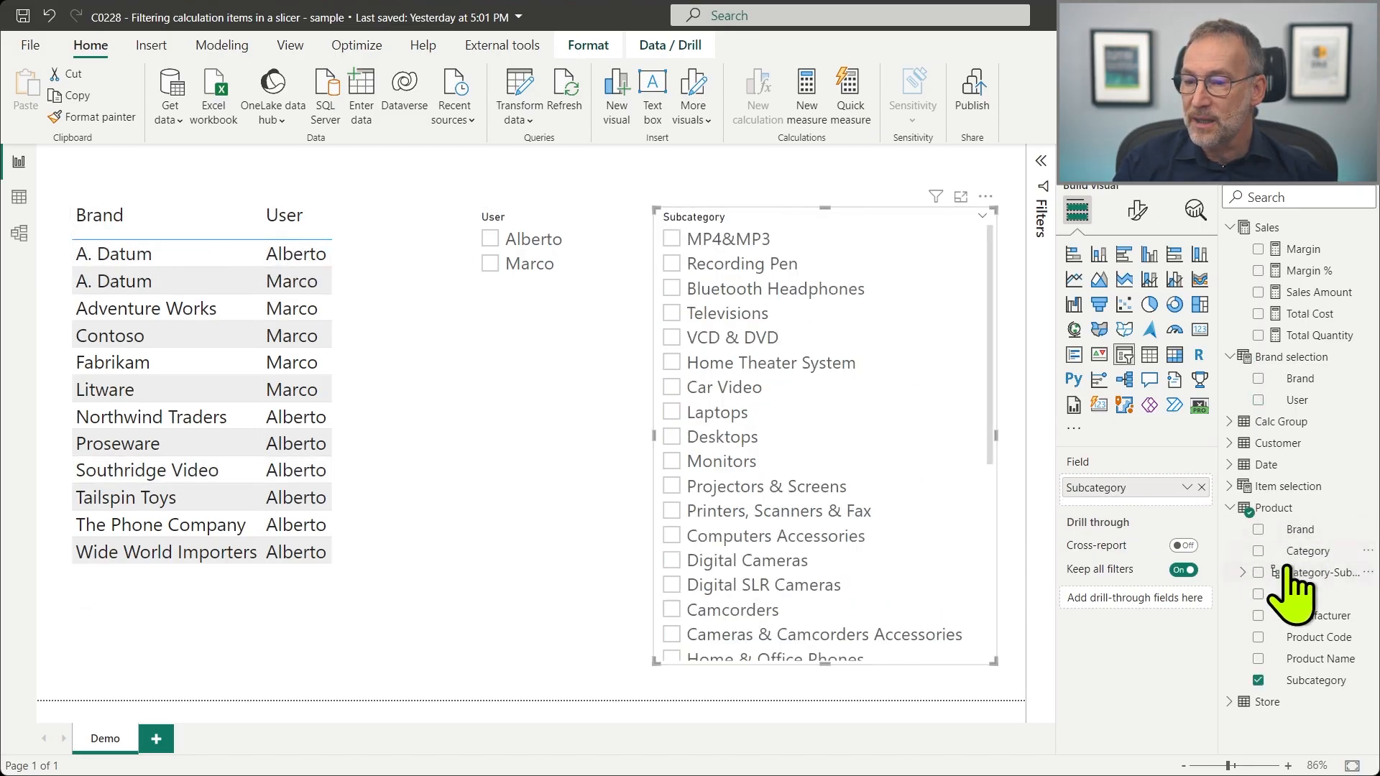
click(1258, 680)
drag(1300, 529, 917, 471)
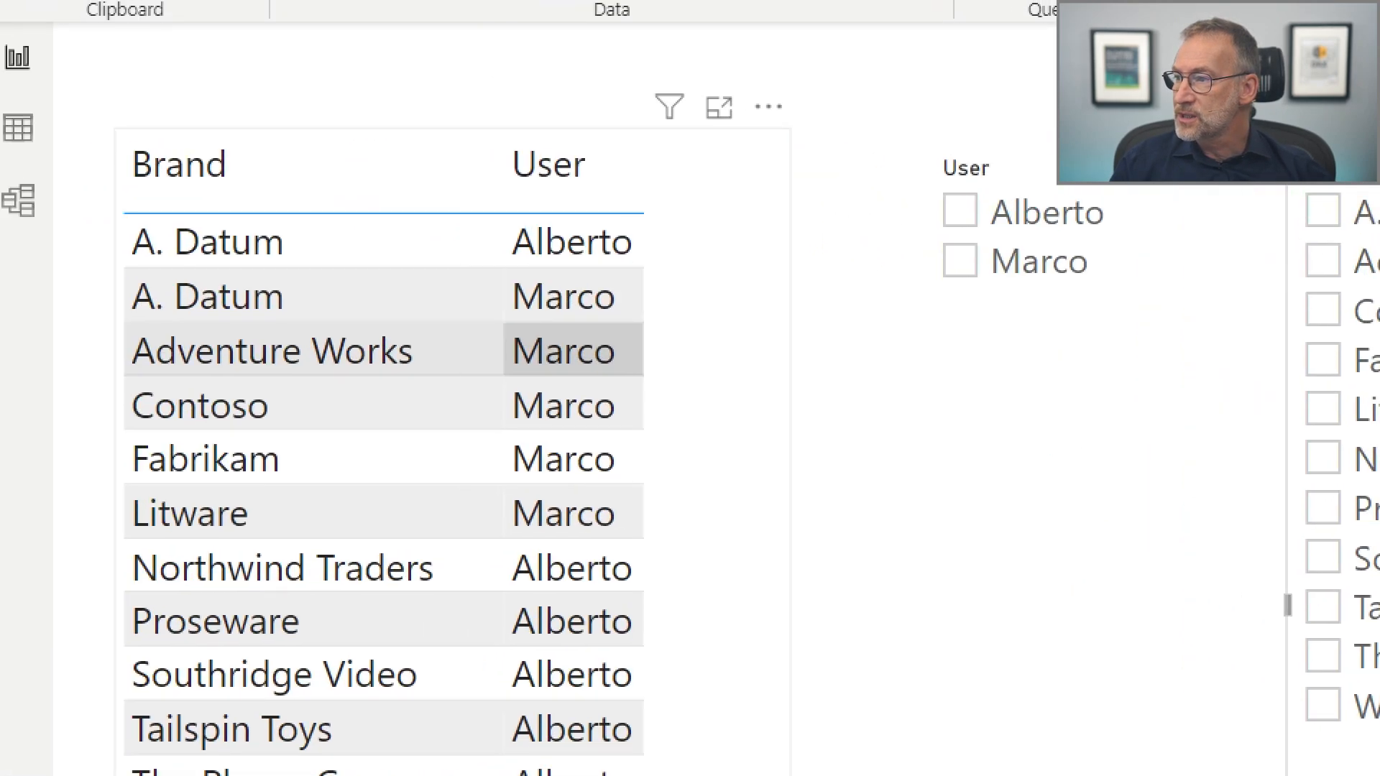
mouse_move(224, 245)
mouse_down()
mouse_move(554, 345)
mouse_move(659, 323)
mouse_up()
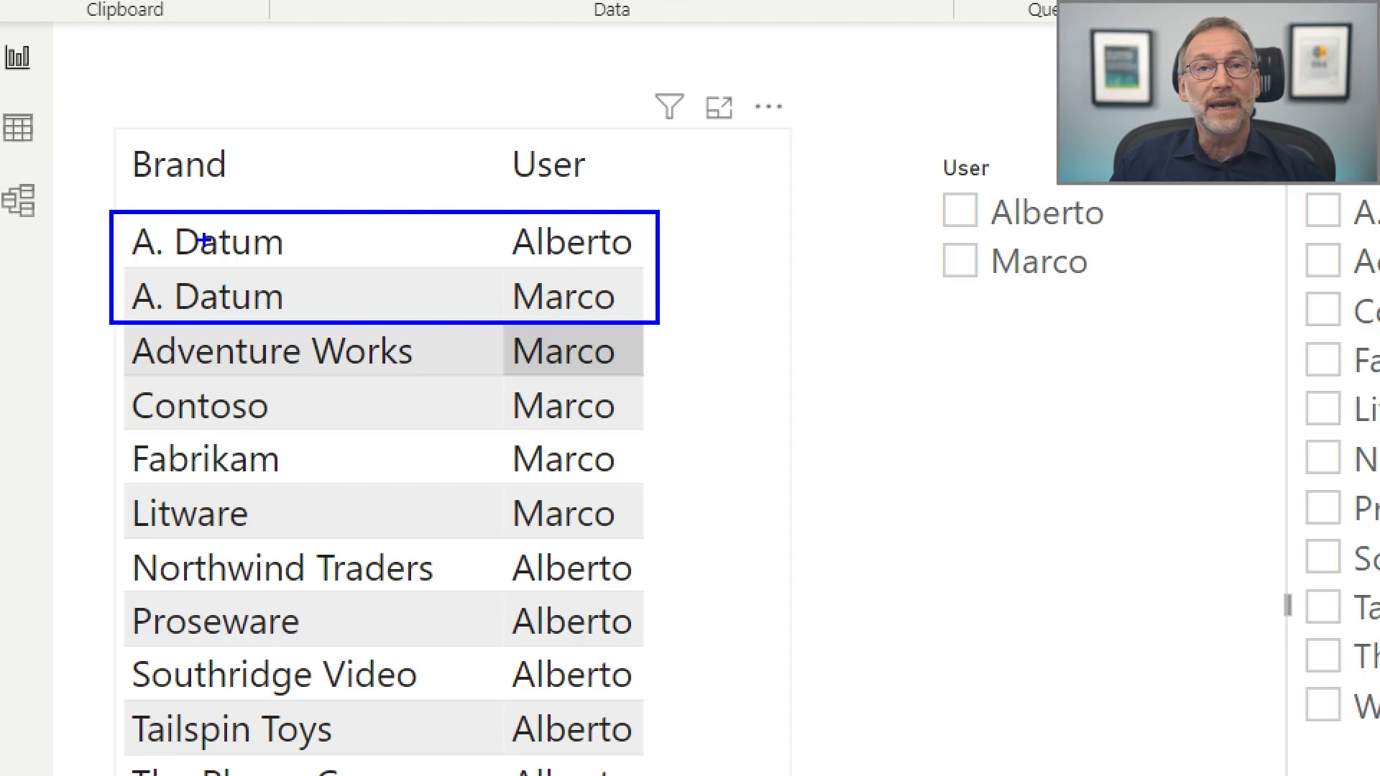
mouse_move(229, 389)
mouse_down()
mouse_move(644, 557)
mouse_move(666, 540)
mouse_up()
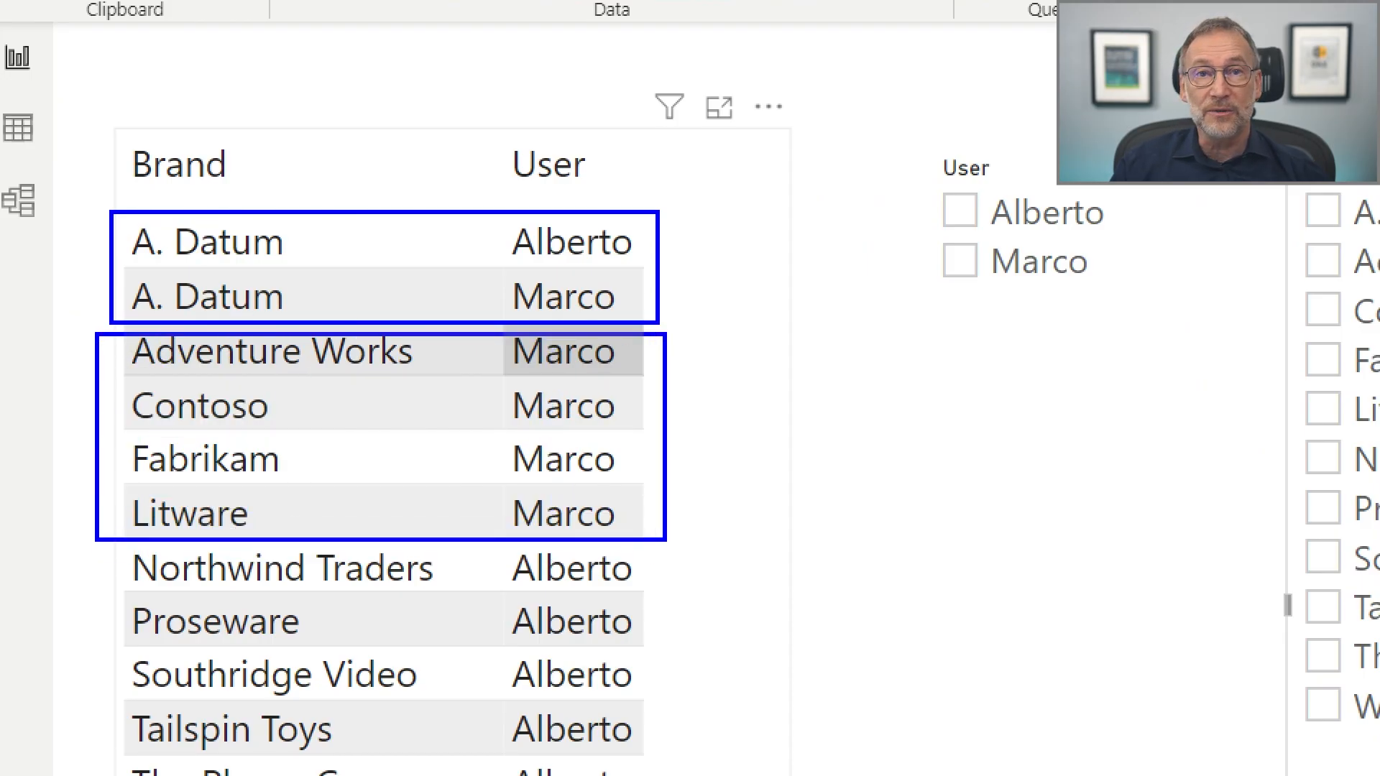
mouse_move(96, 547)
mouse_down()
mouse_move(518, 775)
mouse_move(672, 775)
mouse_up()
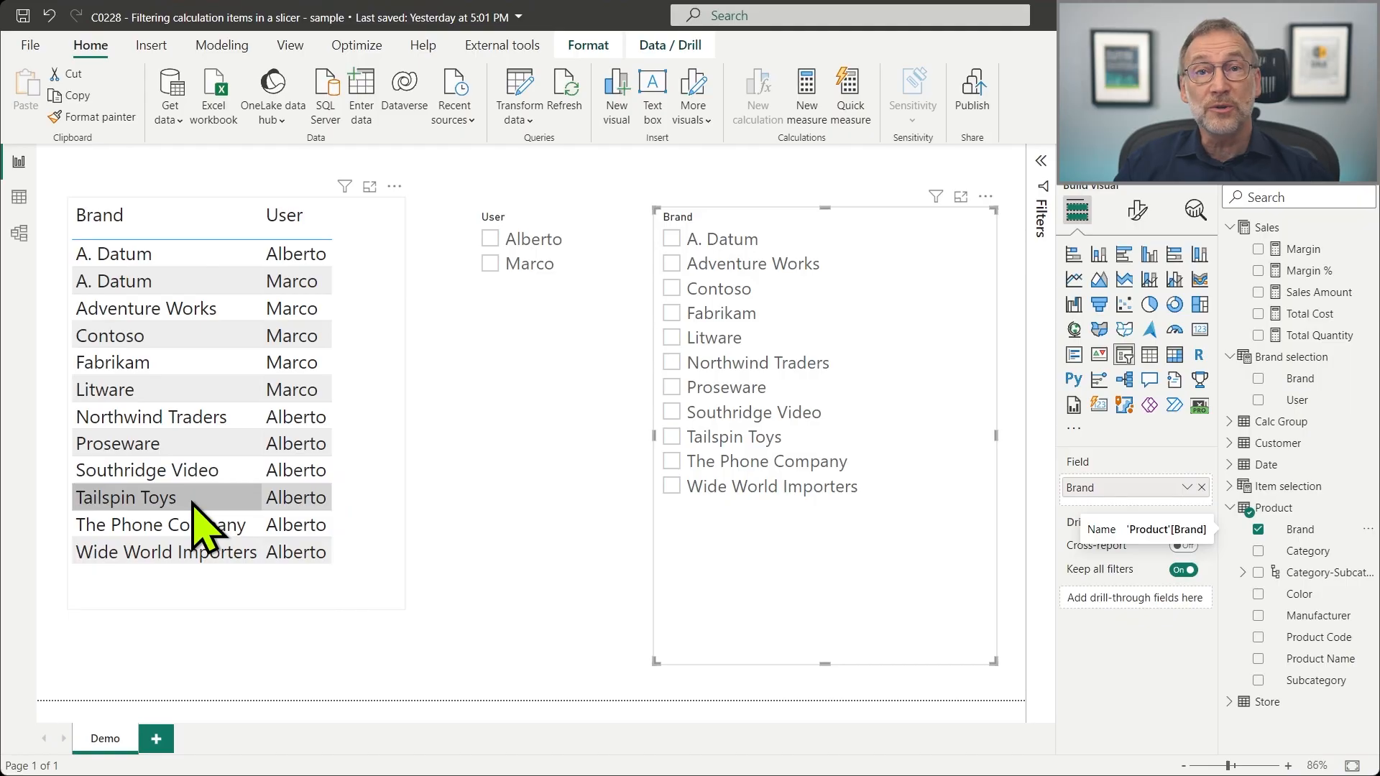
Step: Examine the SELECTCOLUMNS definition of the Brand selection calculated table and its User and Brand rows in the table view
click(20, 198)
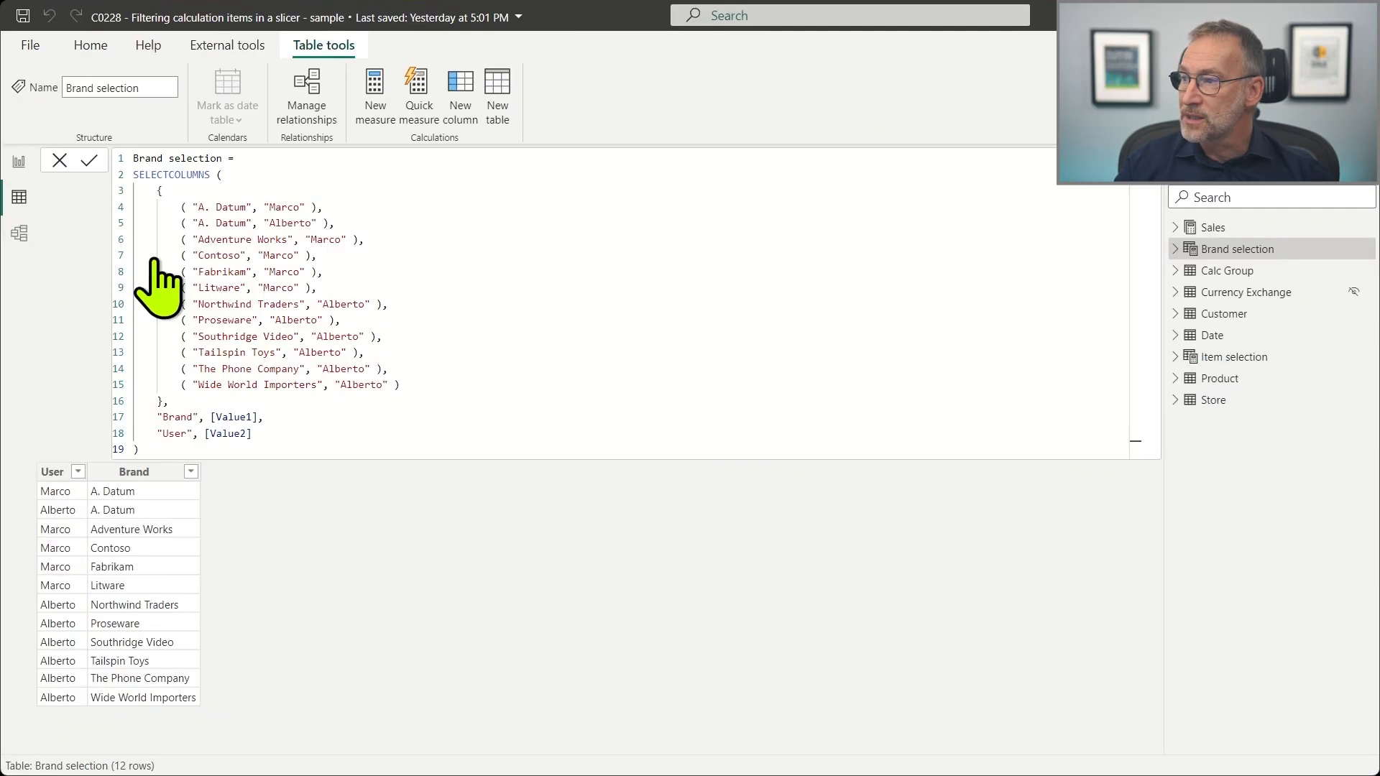
ctrl+scroll(317, 363, up, 3)
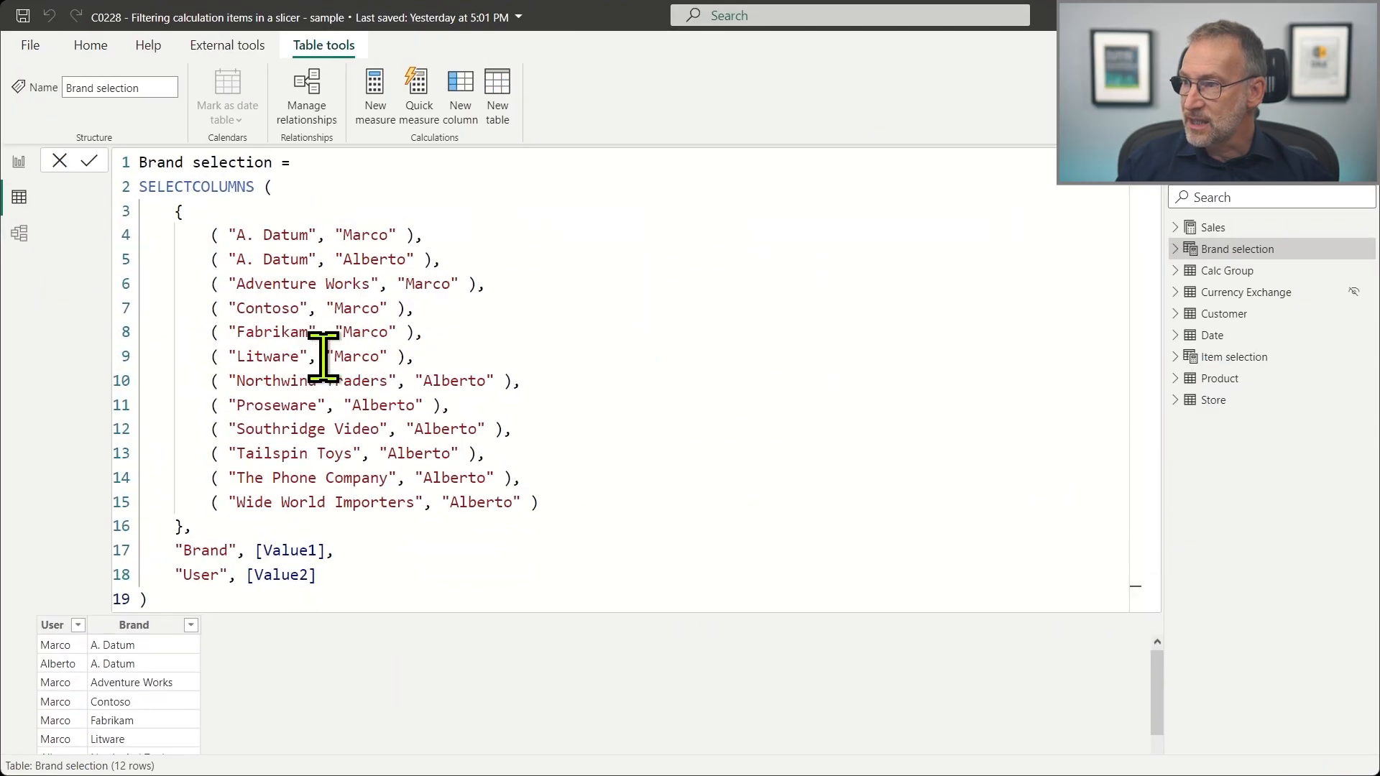
ctrl+scroll(322, 357, up, 1)
click(413, 600)
drag(413, 600, 187, 227)
click(596, 291)
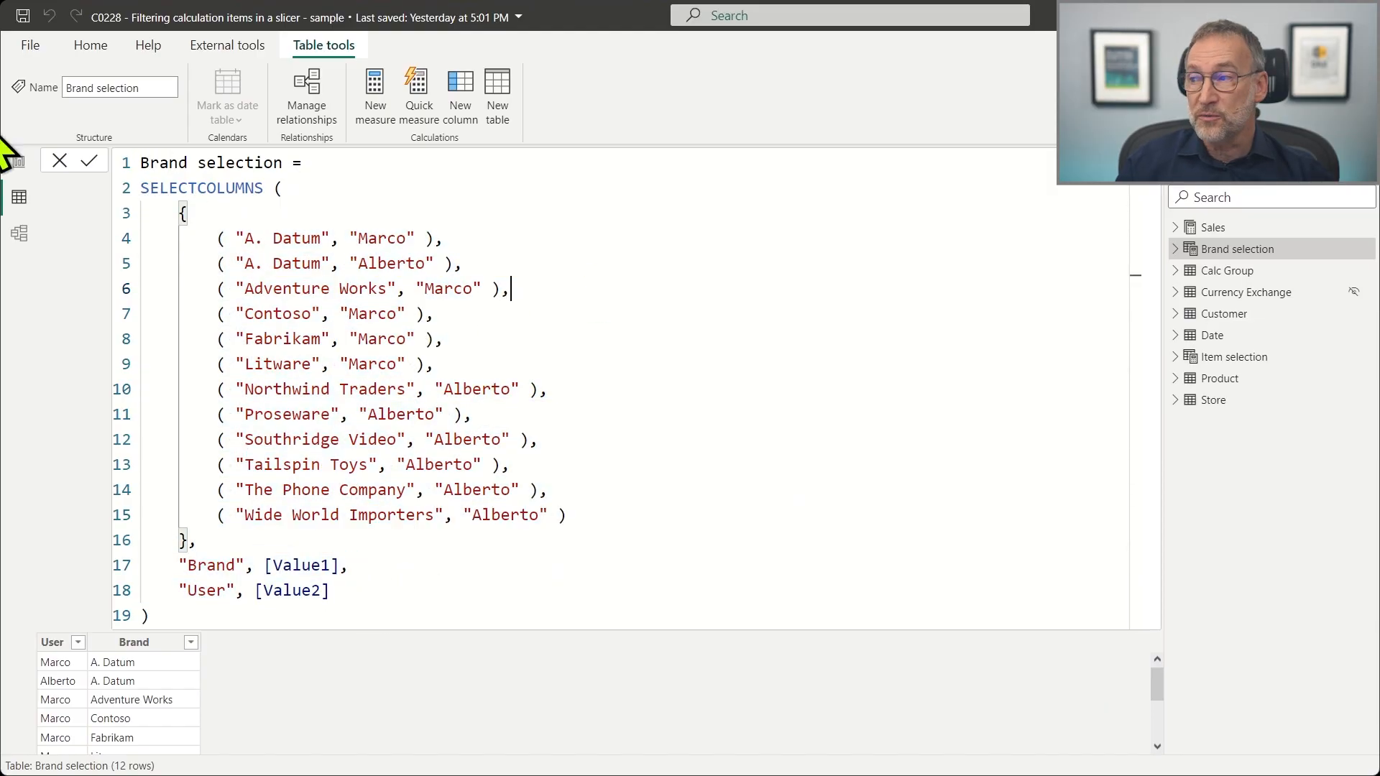
click(60, 161)
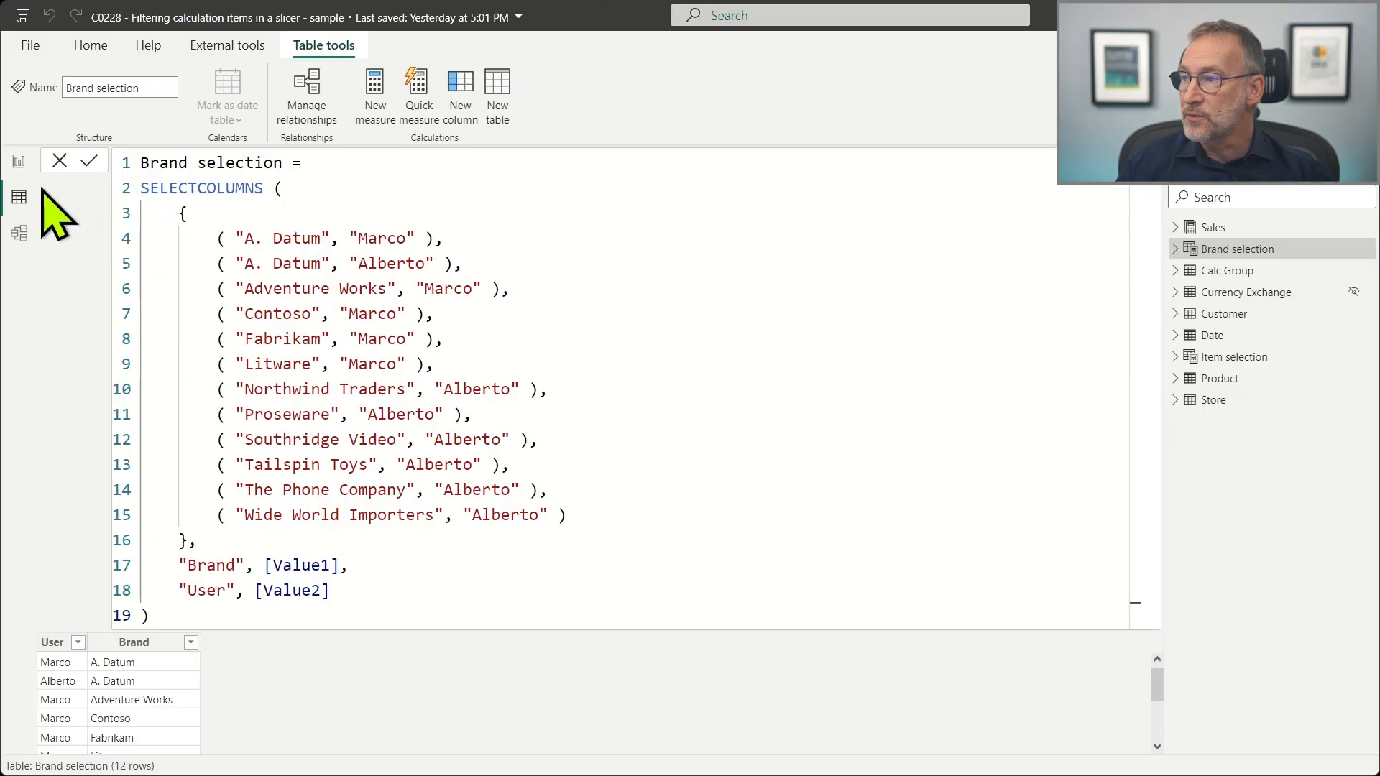
key(Escape)
click(379, 300)
key(Escape)
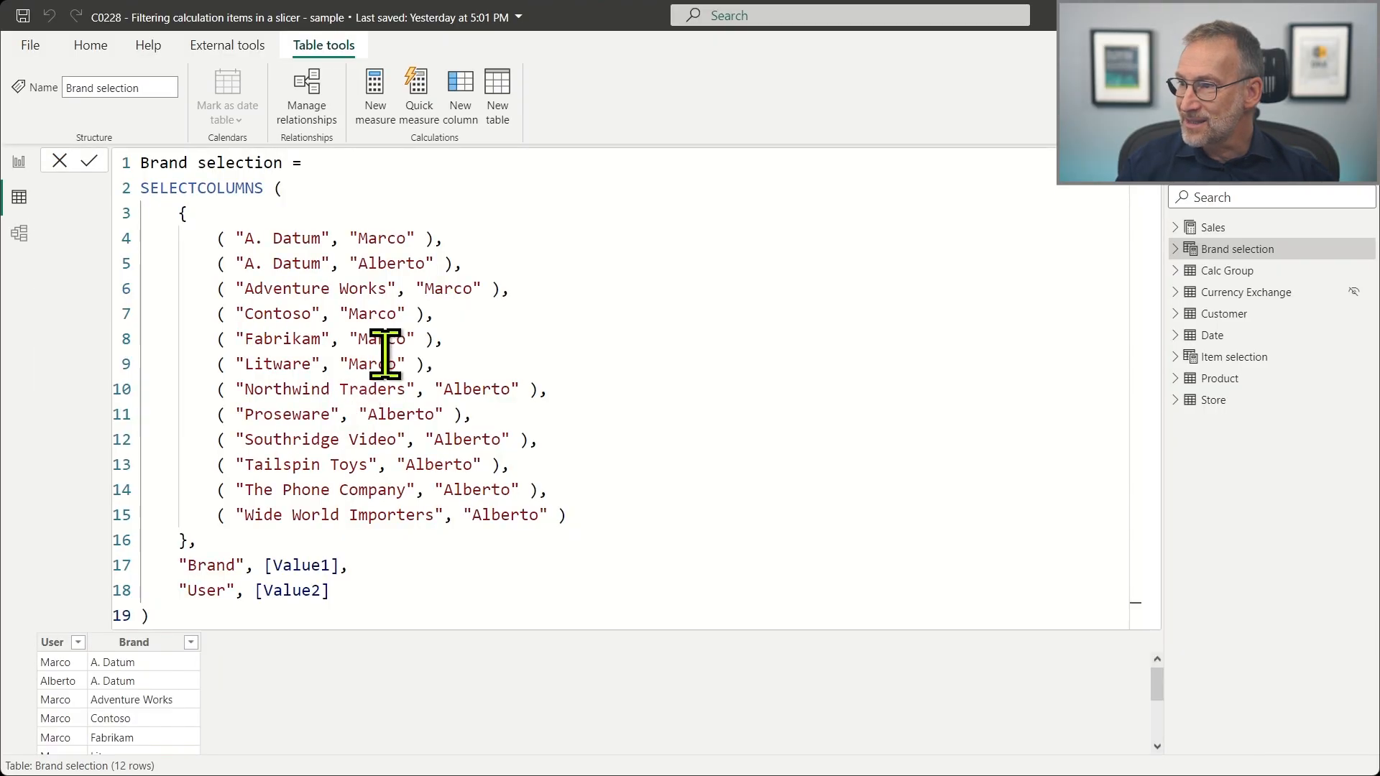
scroll(385, 354, down, 2)
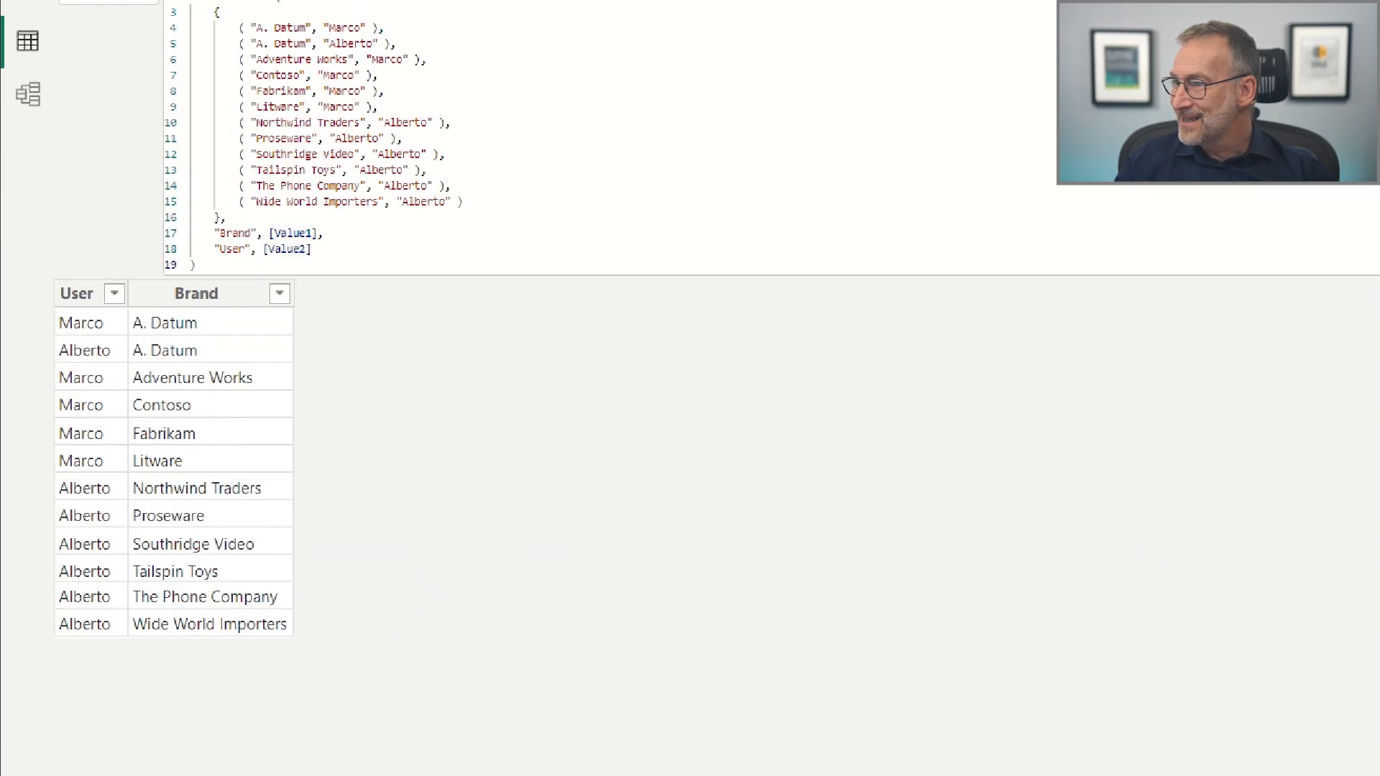
drag(51, 158, 438, 696)
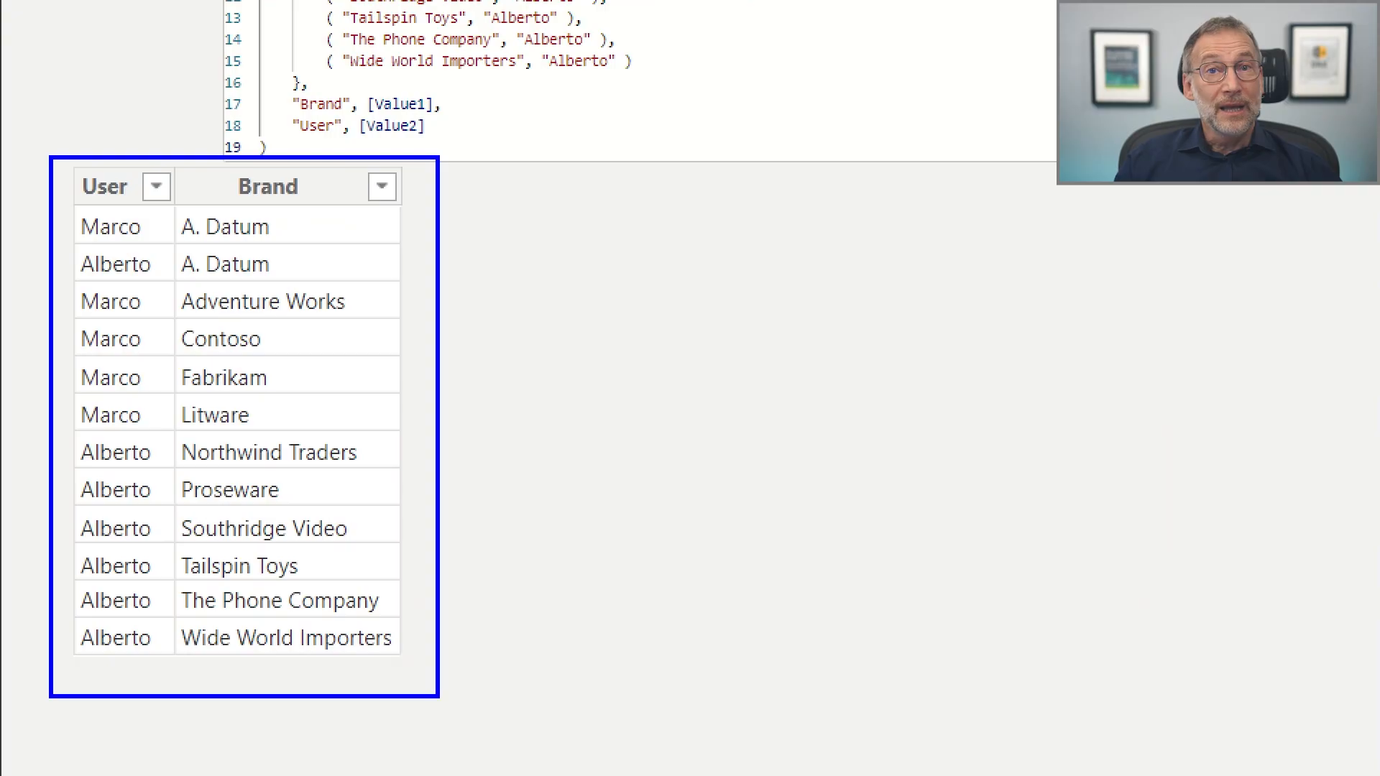
key(Escape)
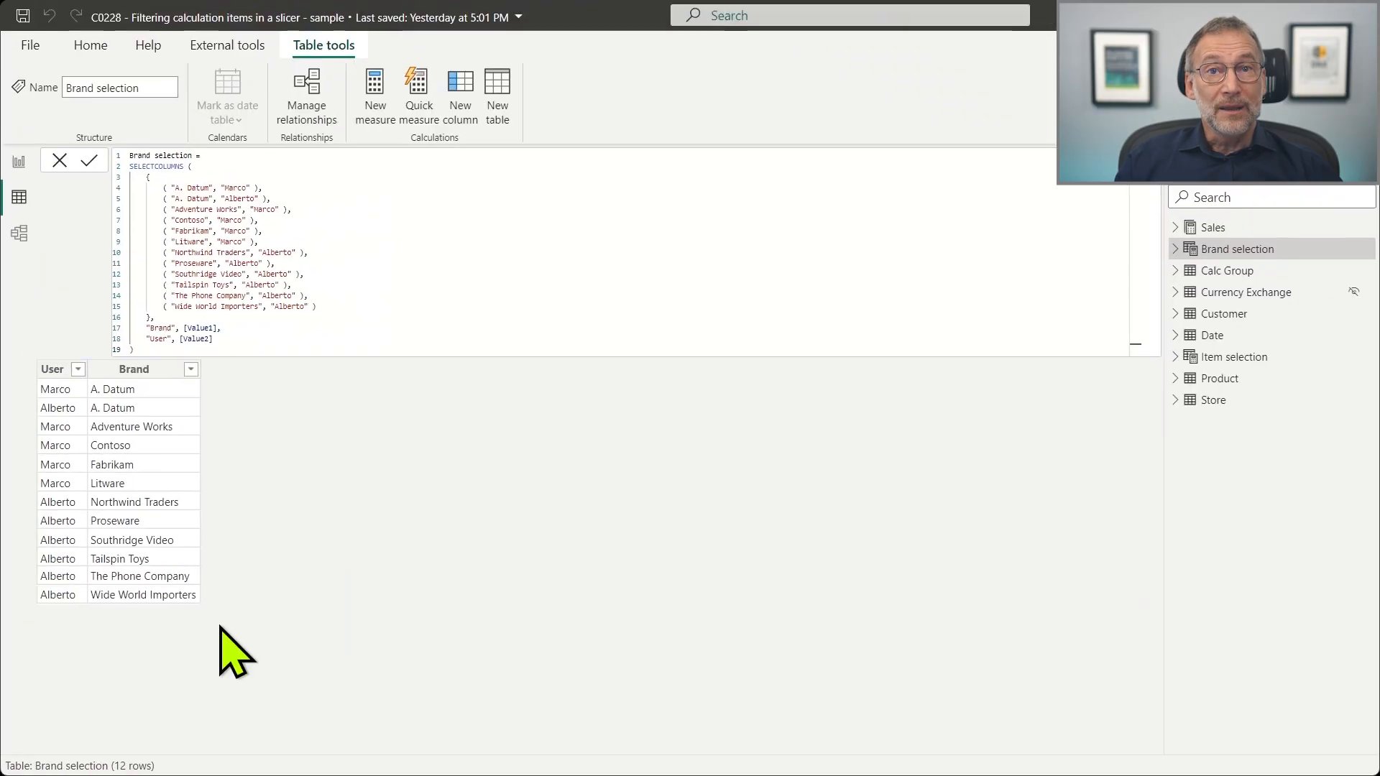
Step: Return to the report view and filter by the second user in the User slicer to check the Brand slicer
click(20, 164)
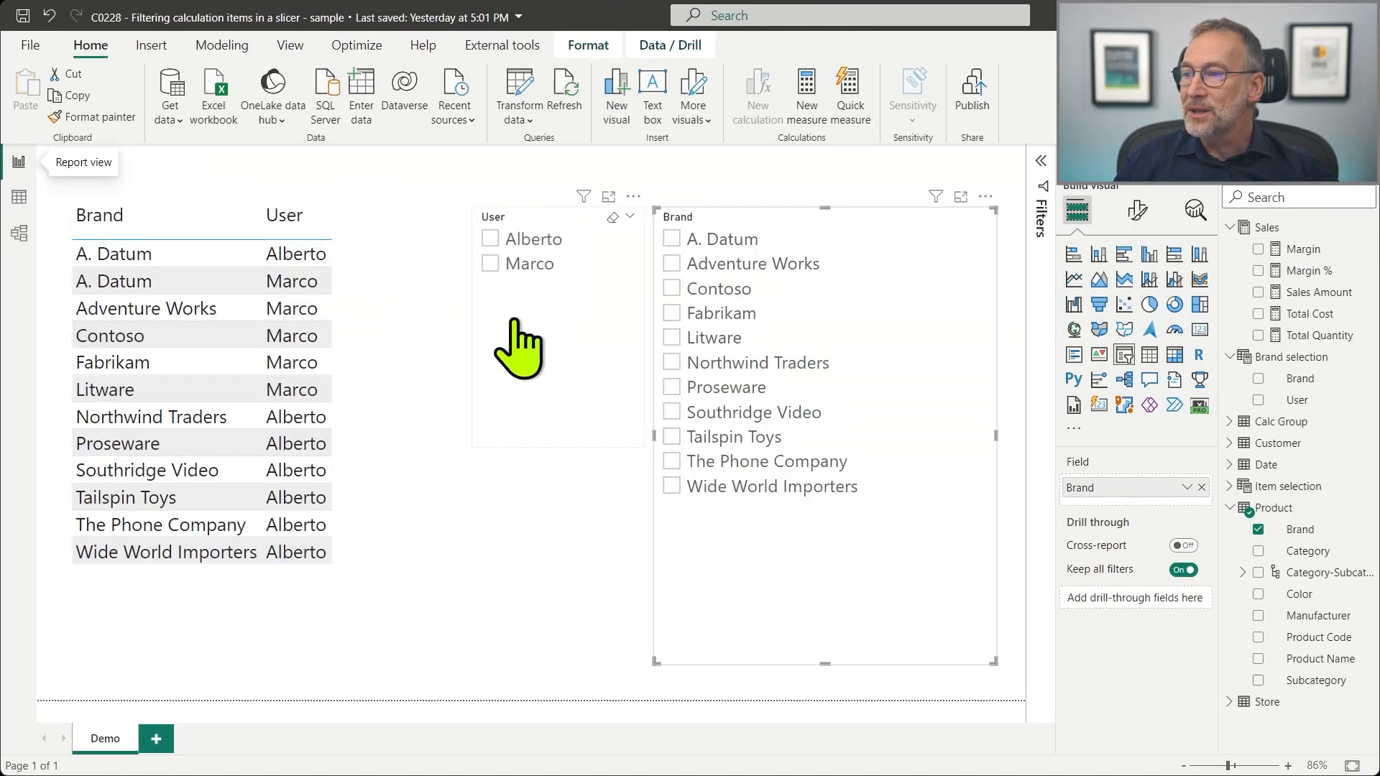
click(541, 366)
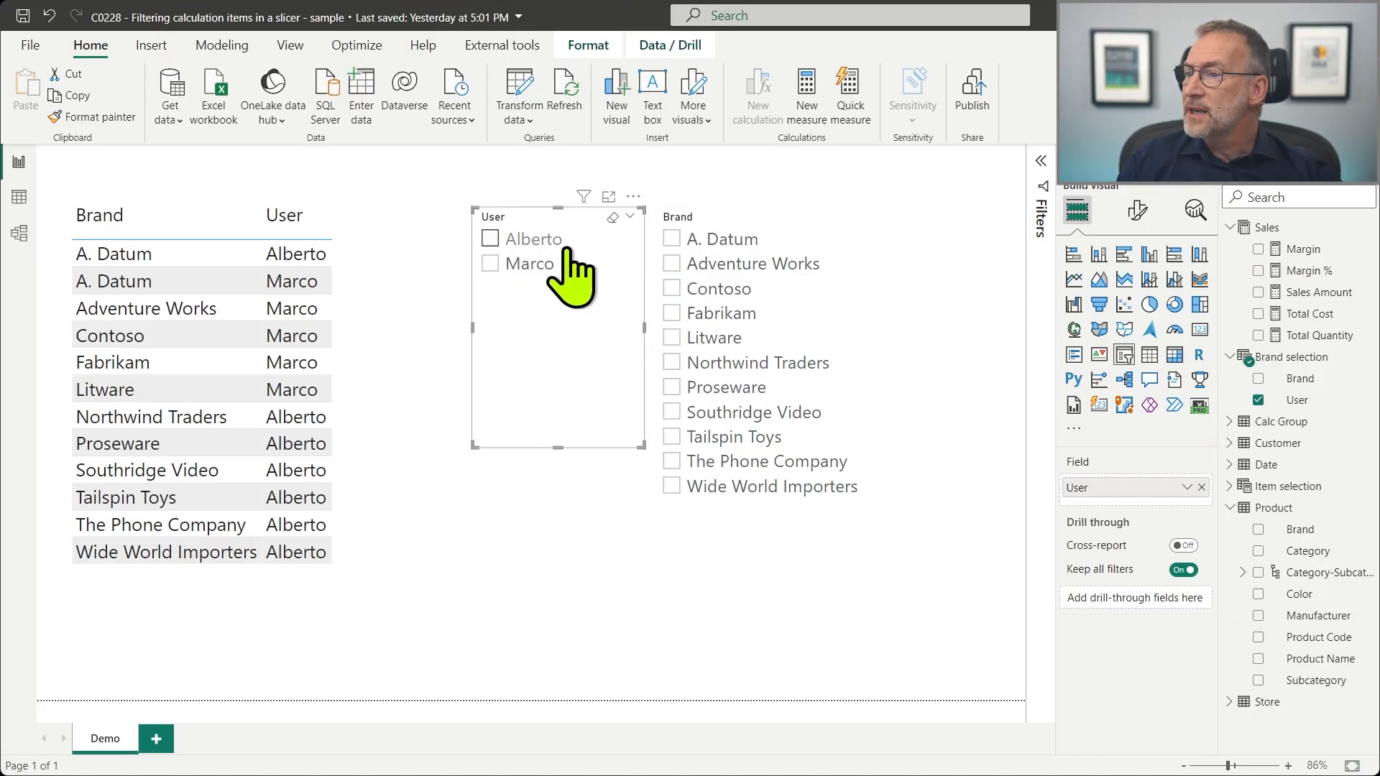
click(535, 243)
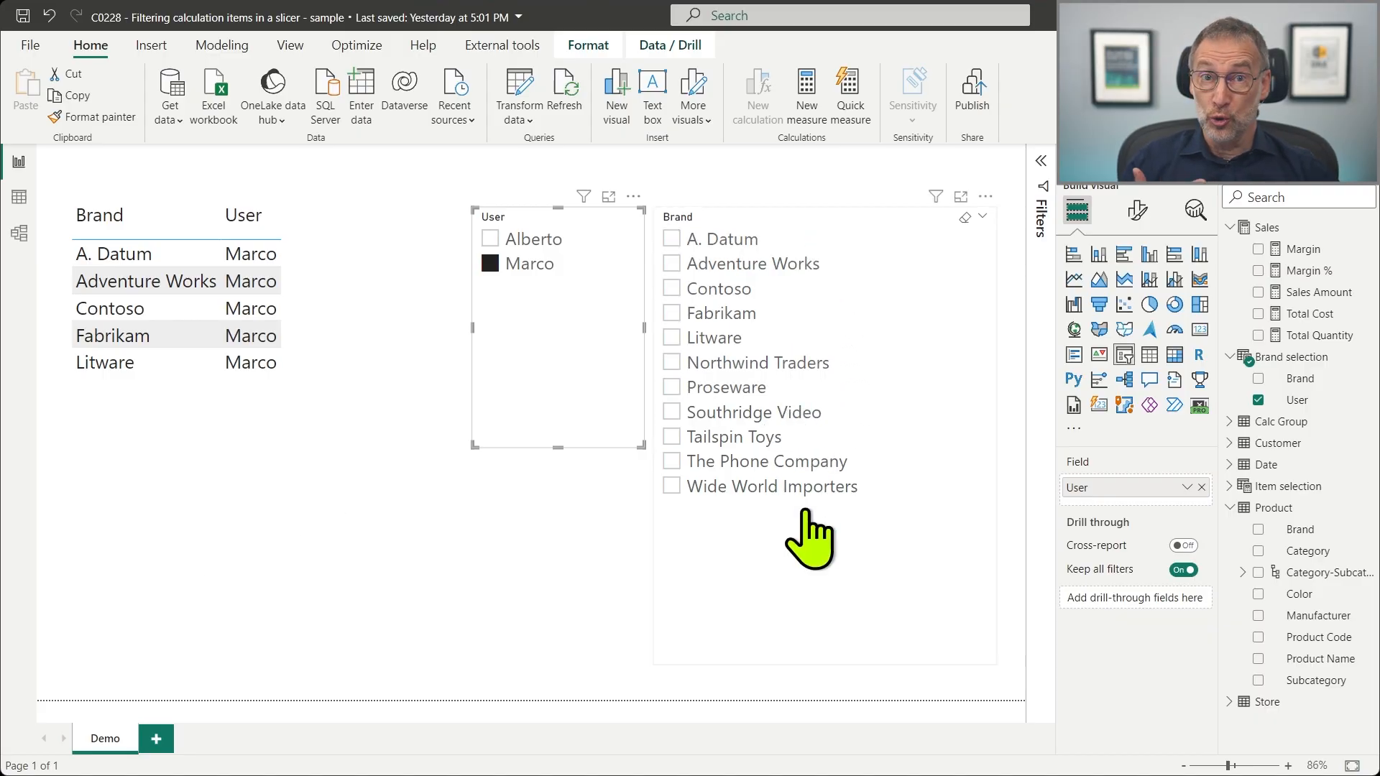
Step: In the model view, start a relationship from the Brand column of Brand selection to the Brand column of Product
click(19, 233)
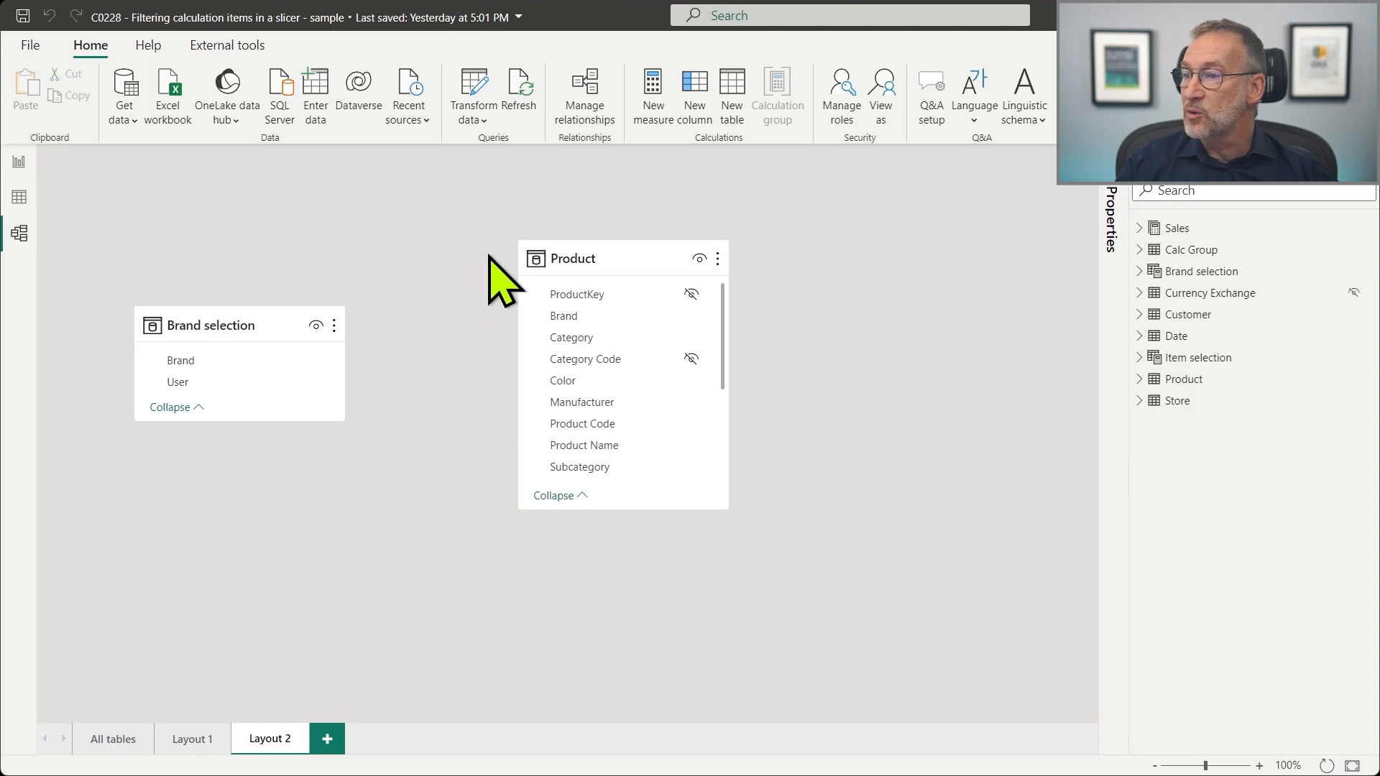
click(193, 361)
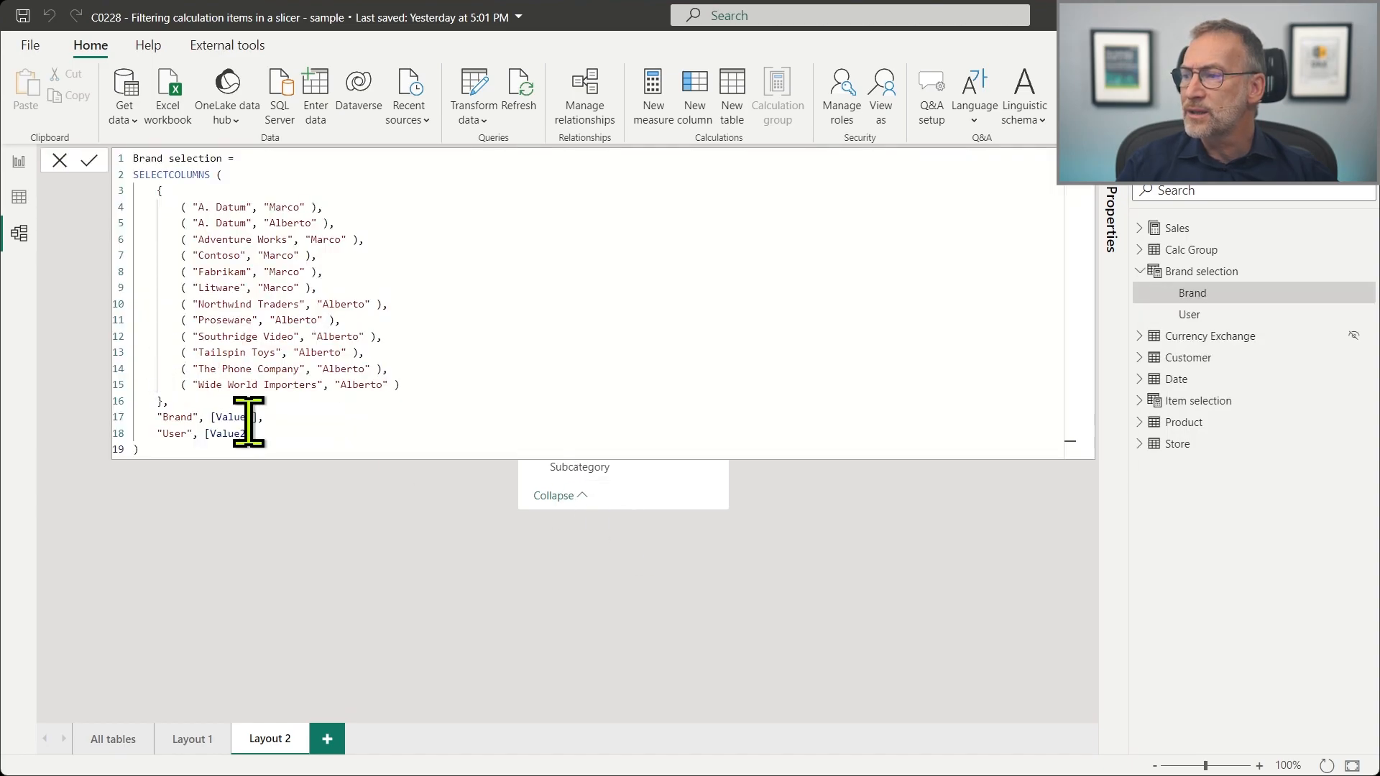
click(60, 161)
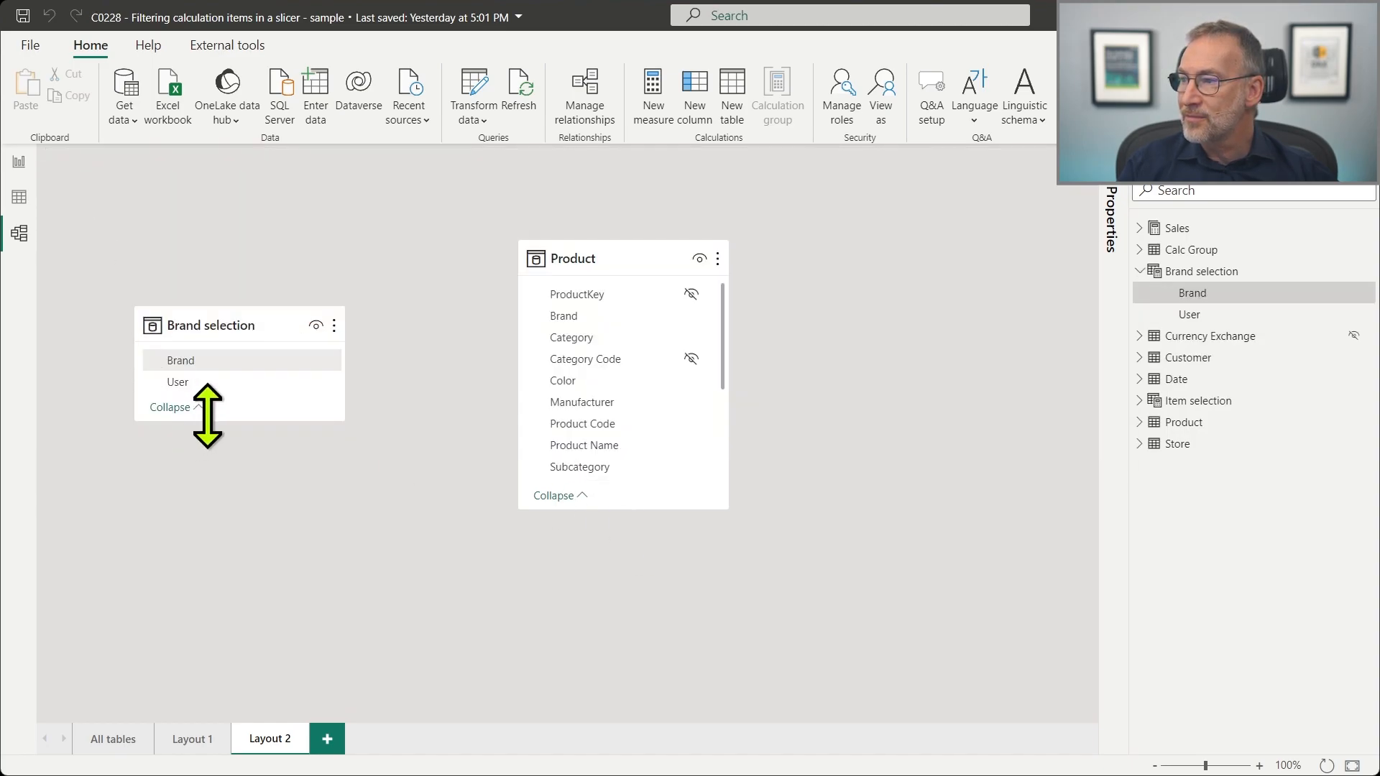
drag(173, 367, 586, 317)
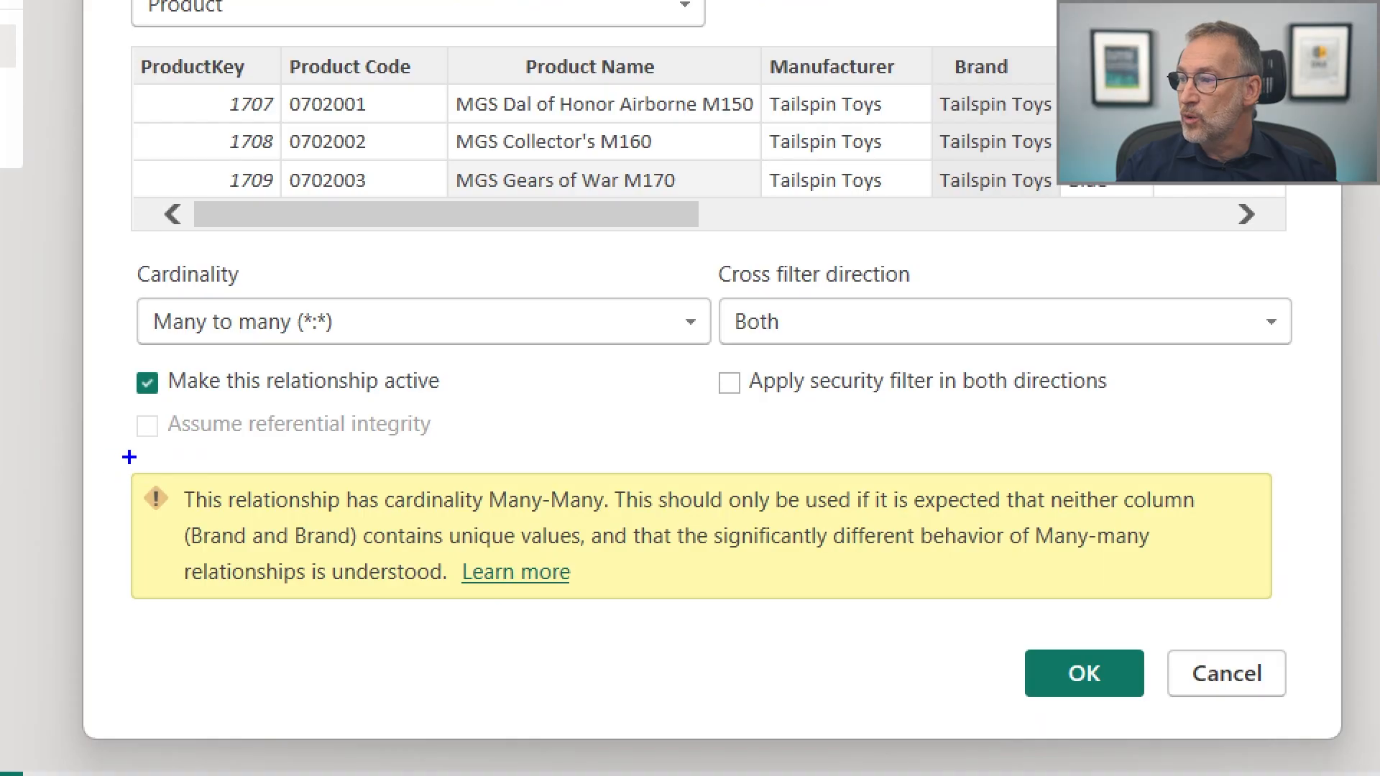
mouse_move(129, 457)
mouse_down()
mouse_move(493, 603)
mouse_move(1291, 609)
mouse_up()
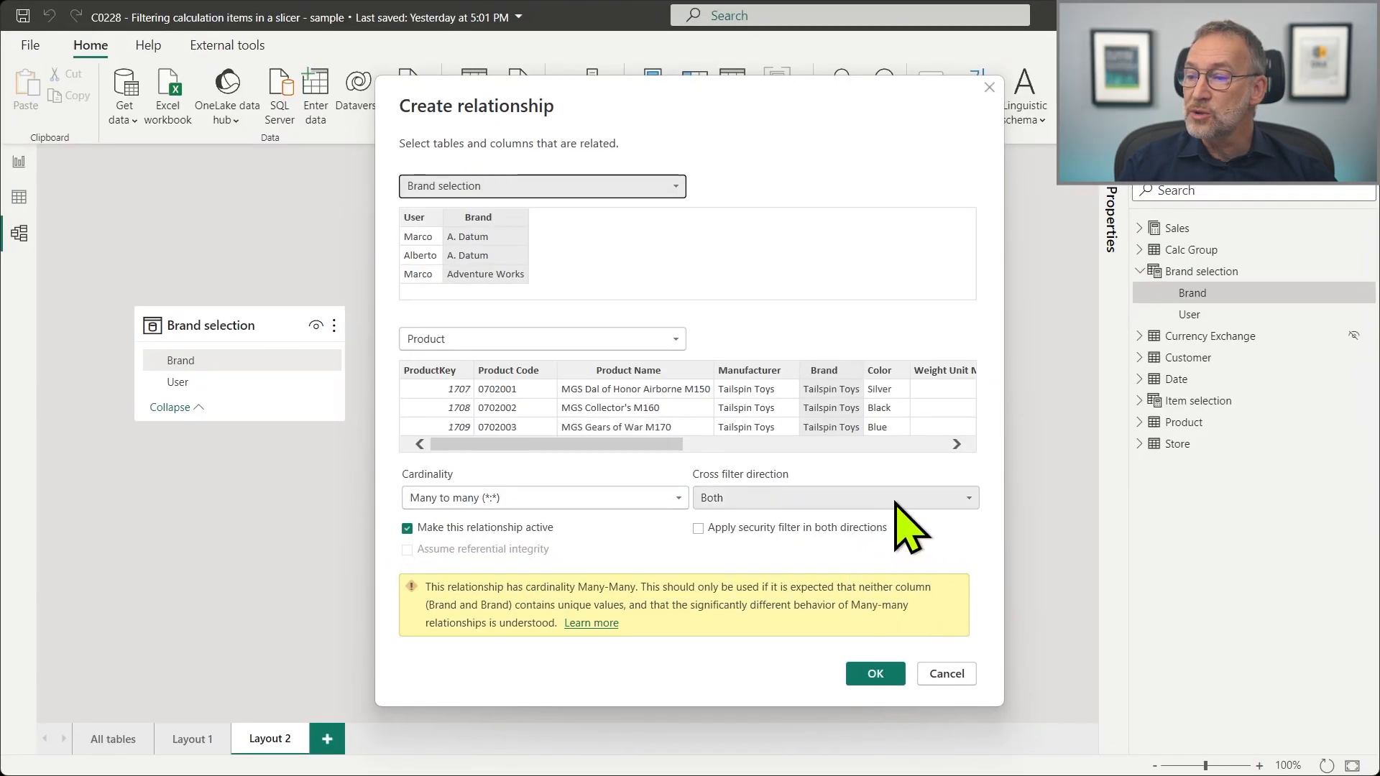
Step: Set the relationship's cross filter direction to Single (Brand selection filters Product) and create the relationship
click(1152, 322)
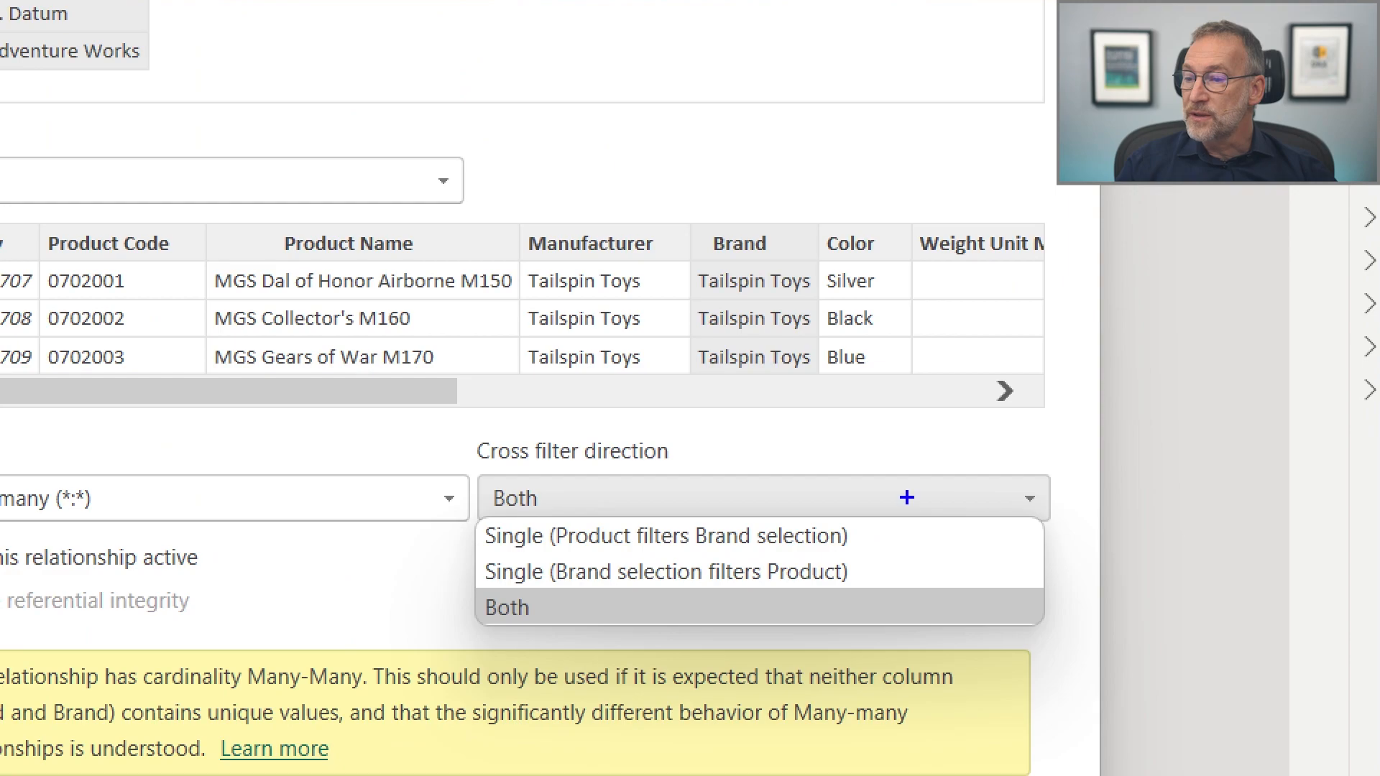
mouse_move(629, 543)
mouse_down()
mouse_move(743, 591)
mouse_move(871, 591)
mouse_up()
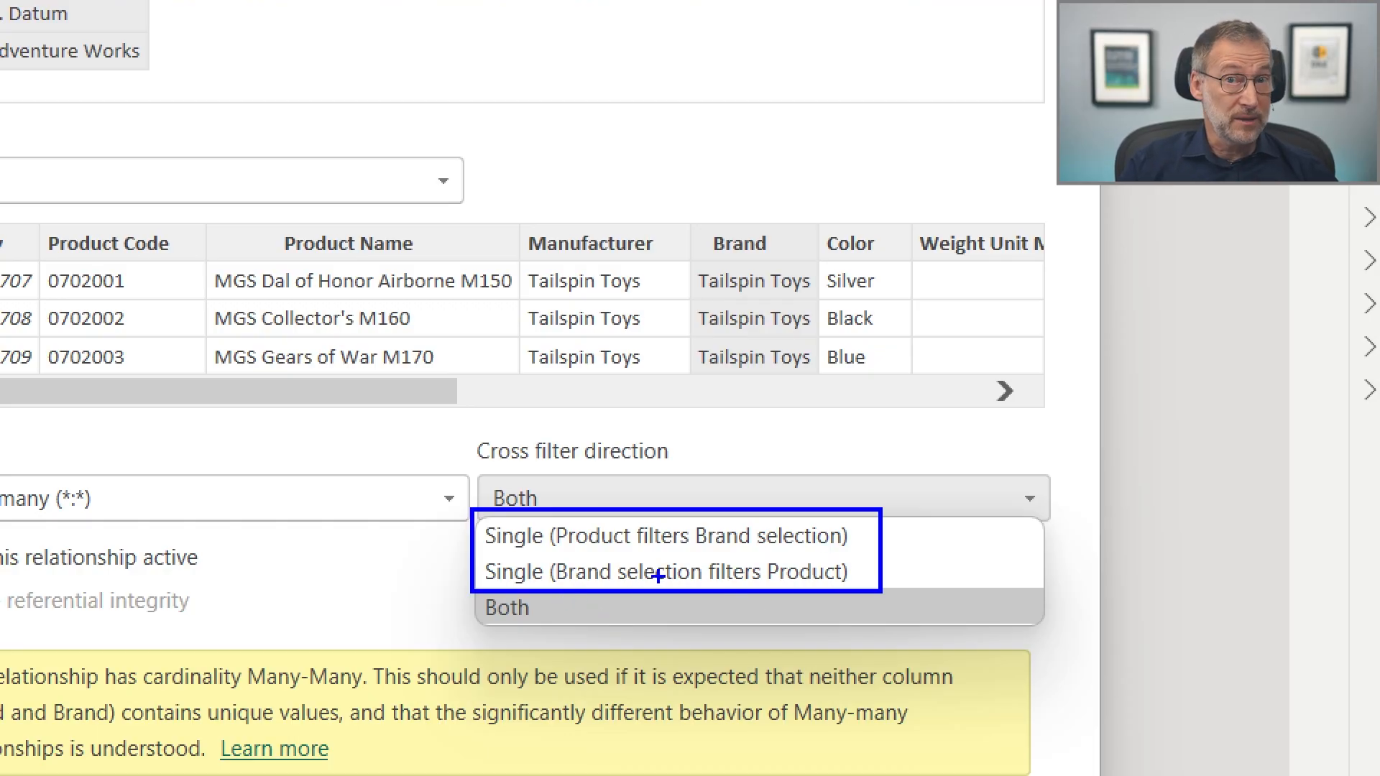
key(Escape)
click(805, 501)
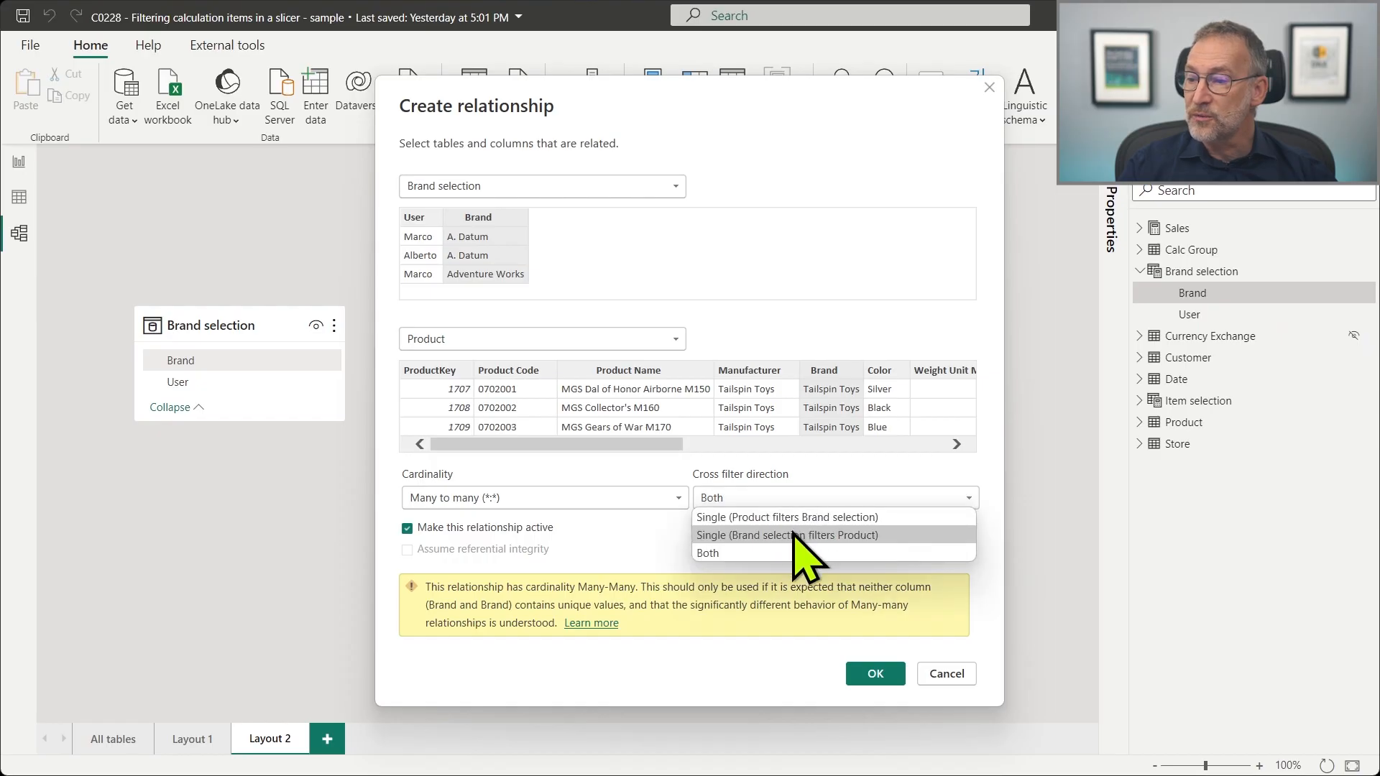
click(797, 536)
click(878, 675)
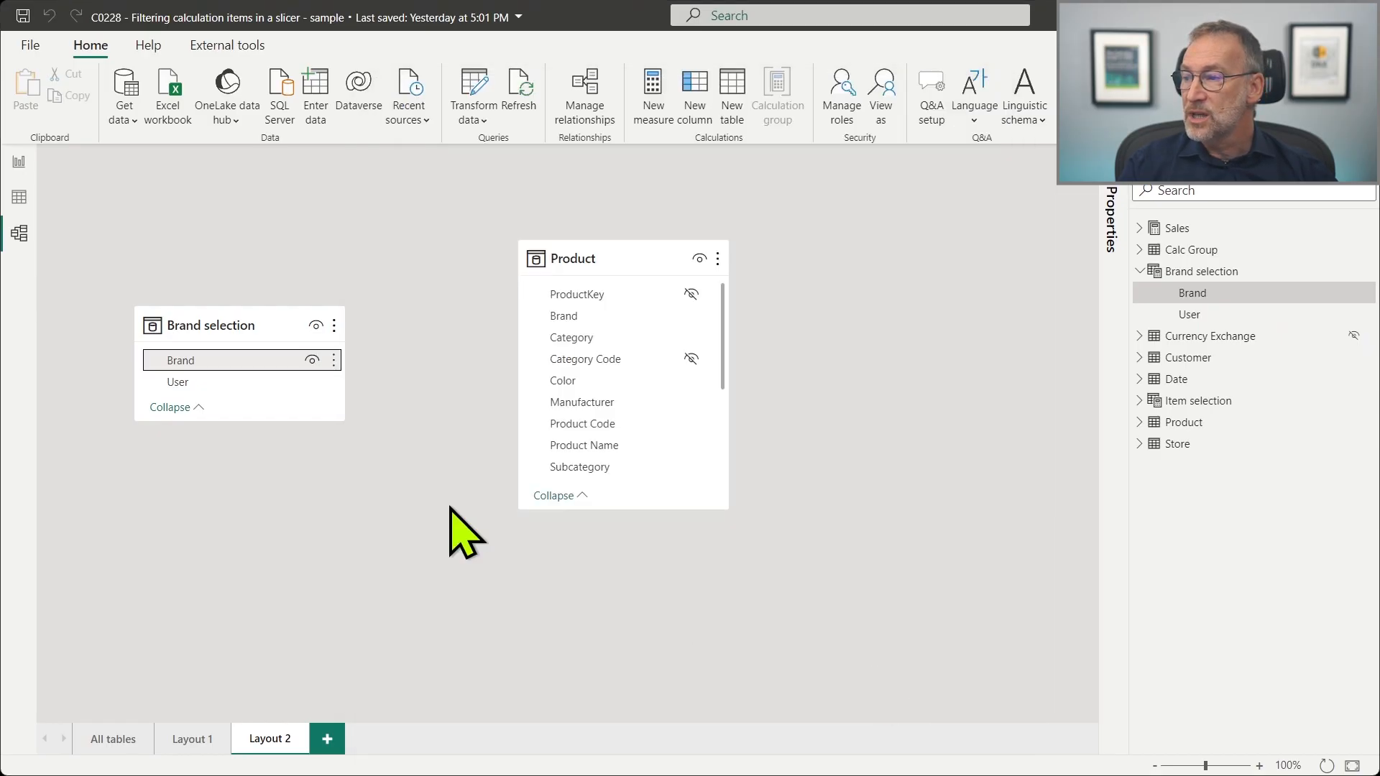
Step: Return to the report view and alternate between both users in the User slicer, ending on the first, to check the Brand slicer
click(21, 162)
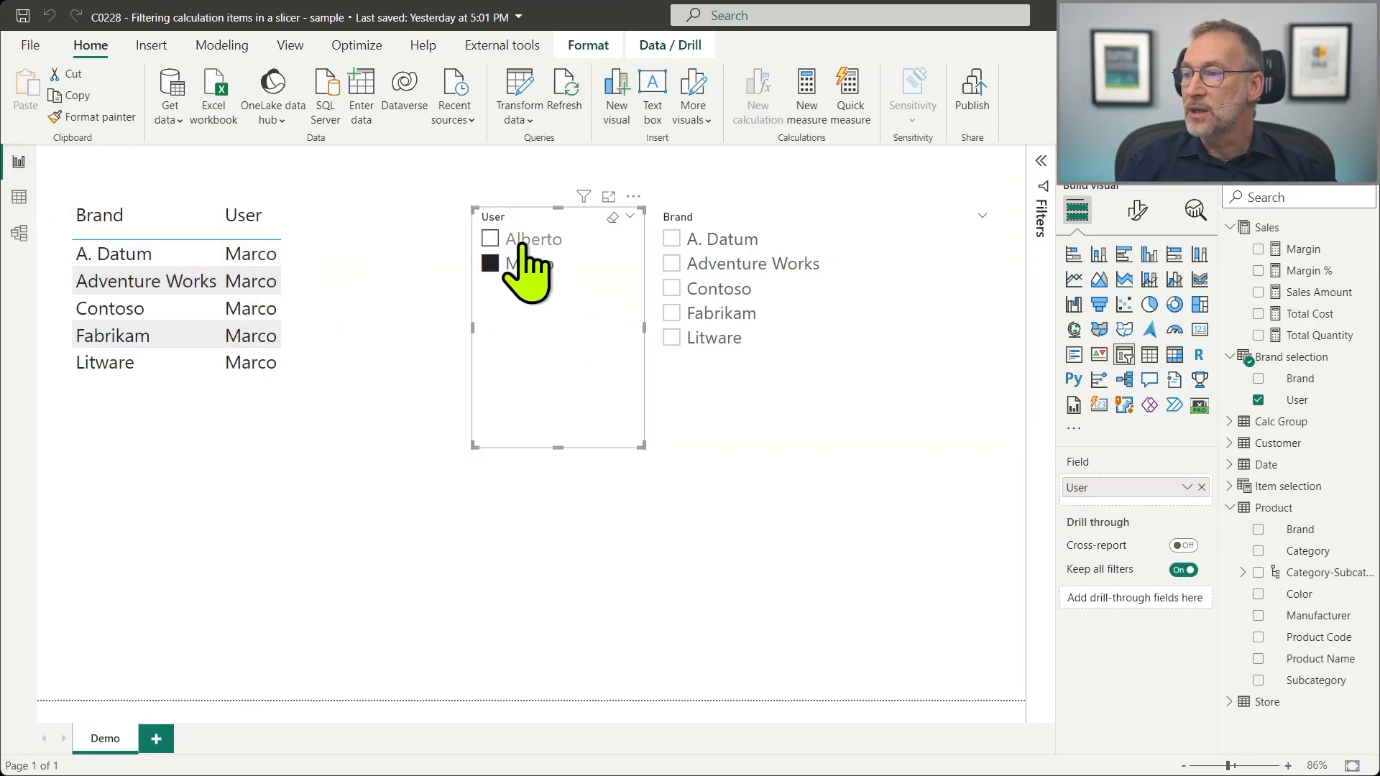
click(521, 245)
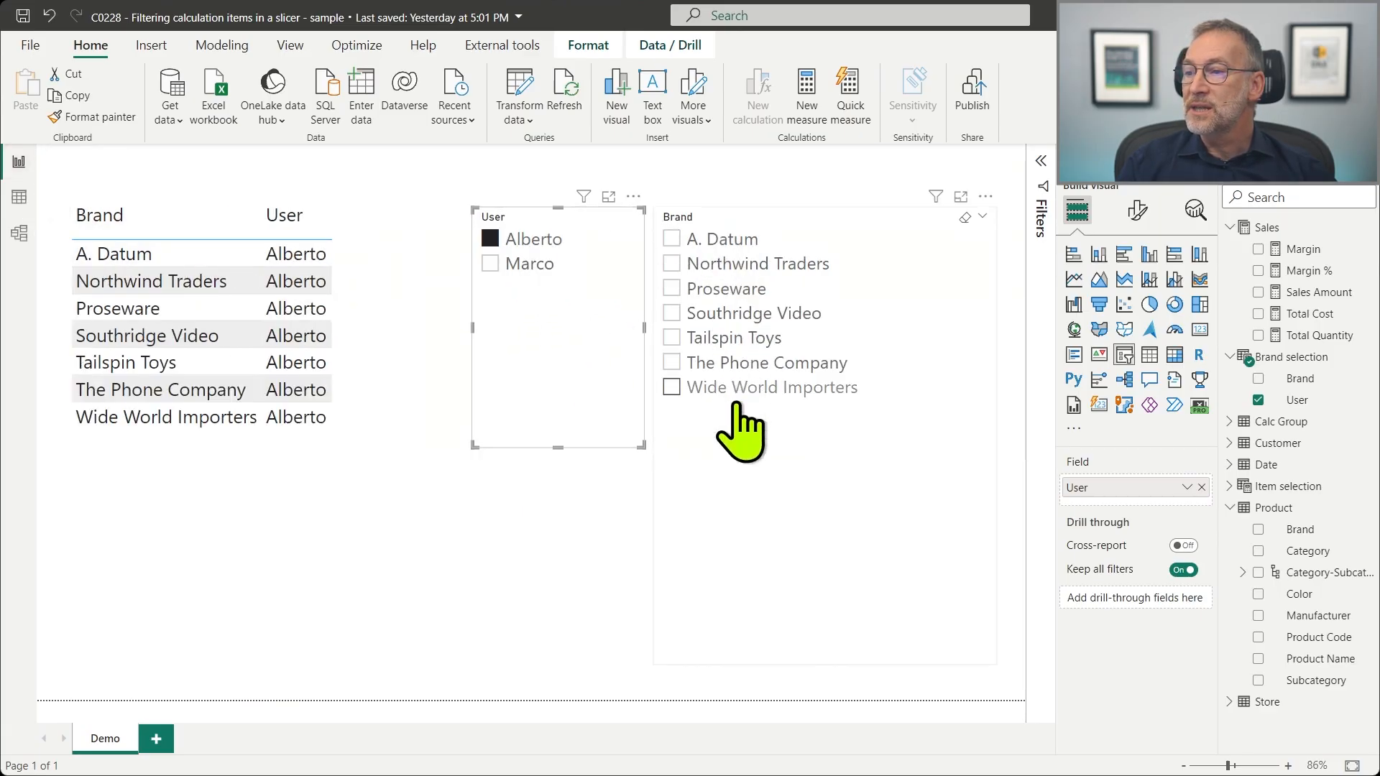
click(520, 266)
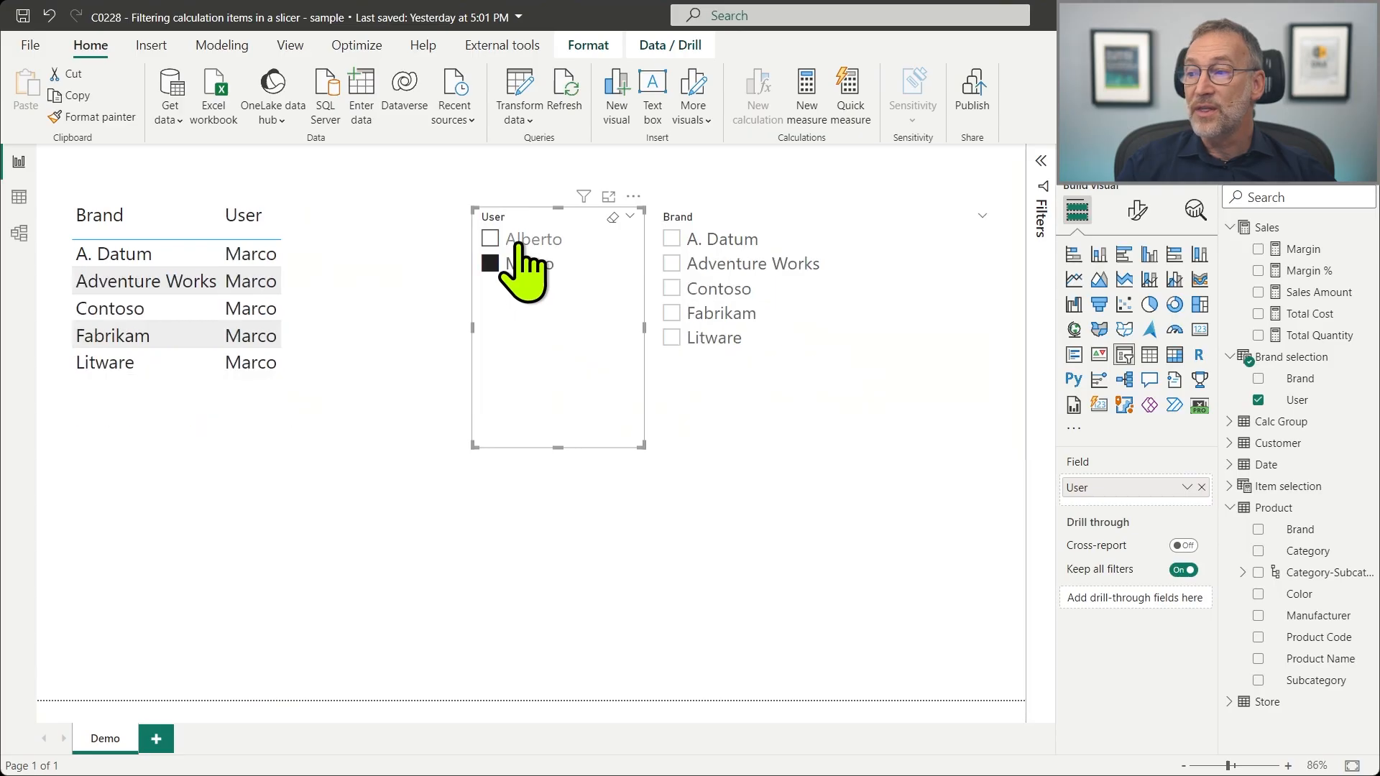
click(519, 244)
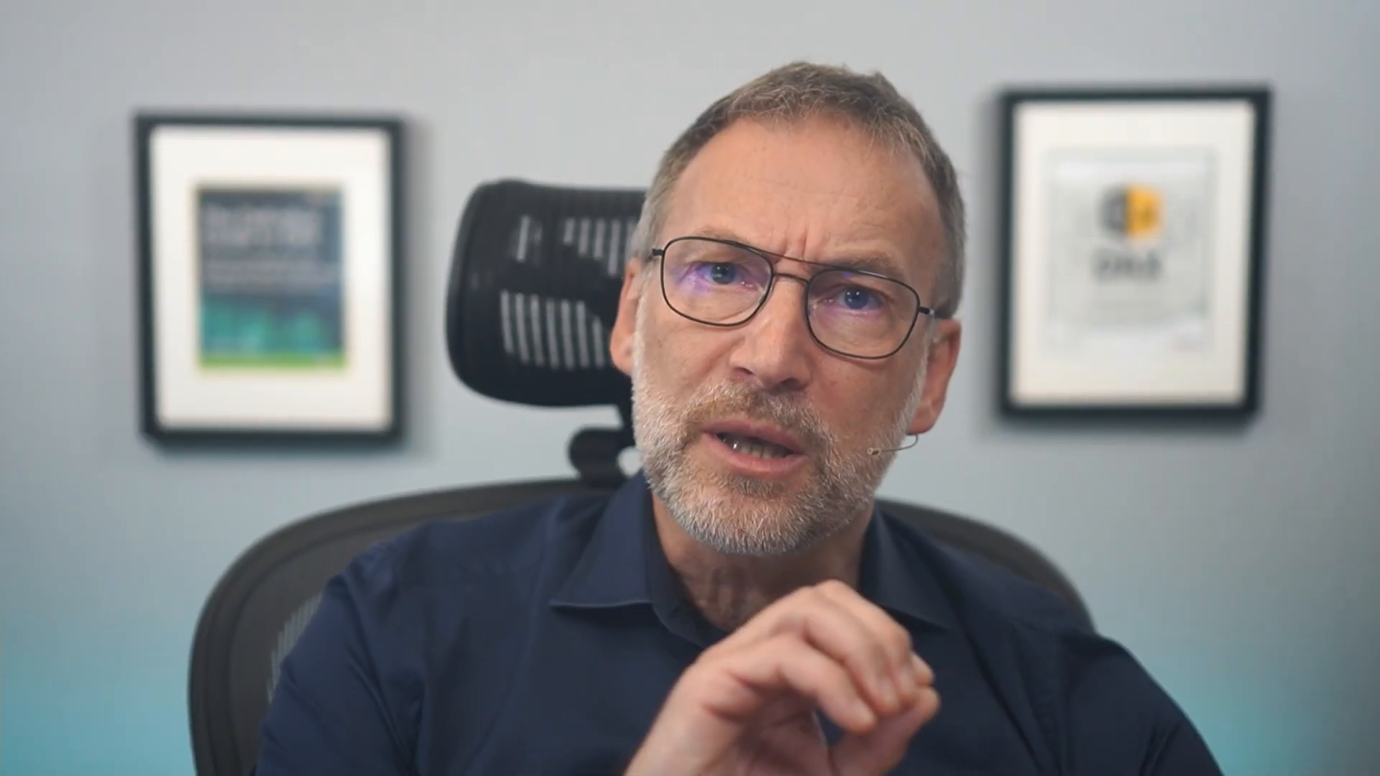
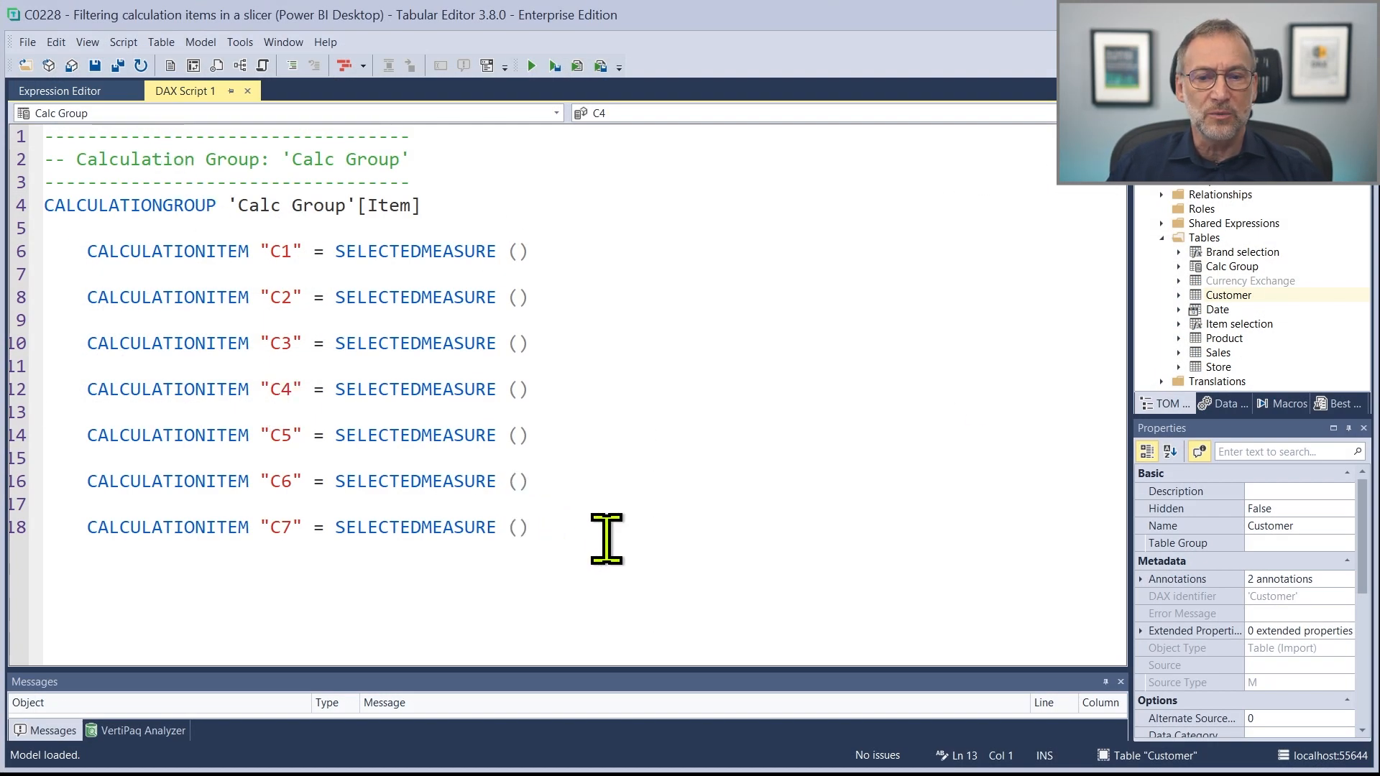
Step: Switch to Tabular Editor and review calculation items C1 to C7 in the Calc Group DAX script
drag(607, 539, 27, 240)
click(653, 544)
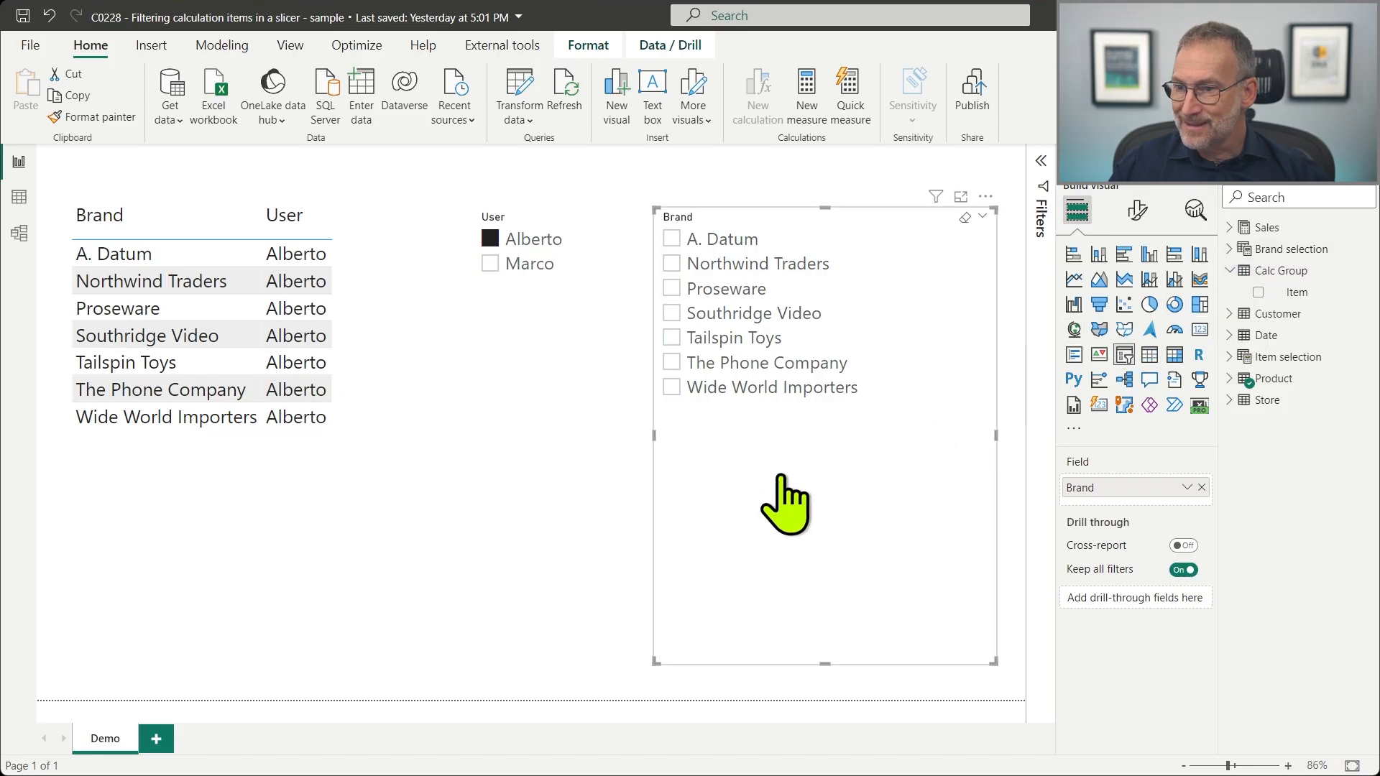
Step: Replace the Brand field in the Brand slicer with the Item column of Calc Group
click(1201, 487)
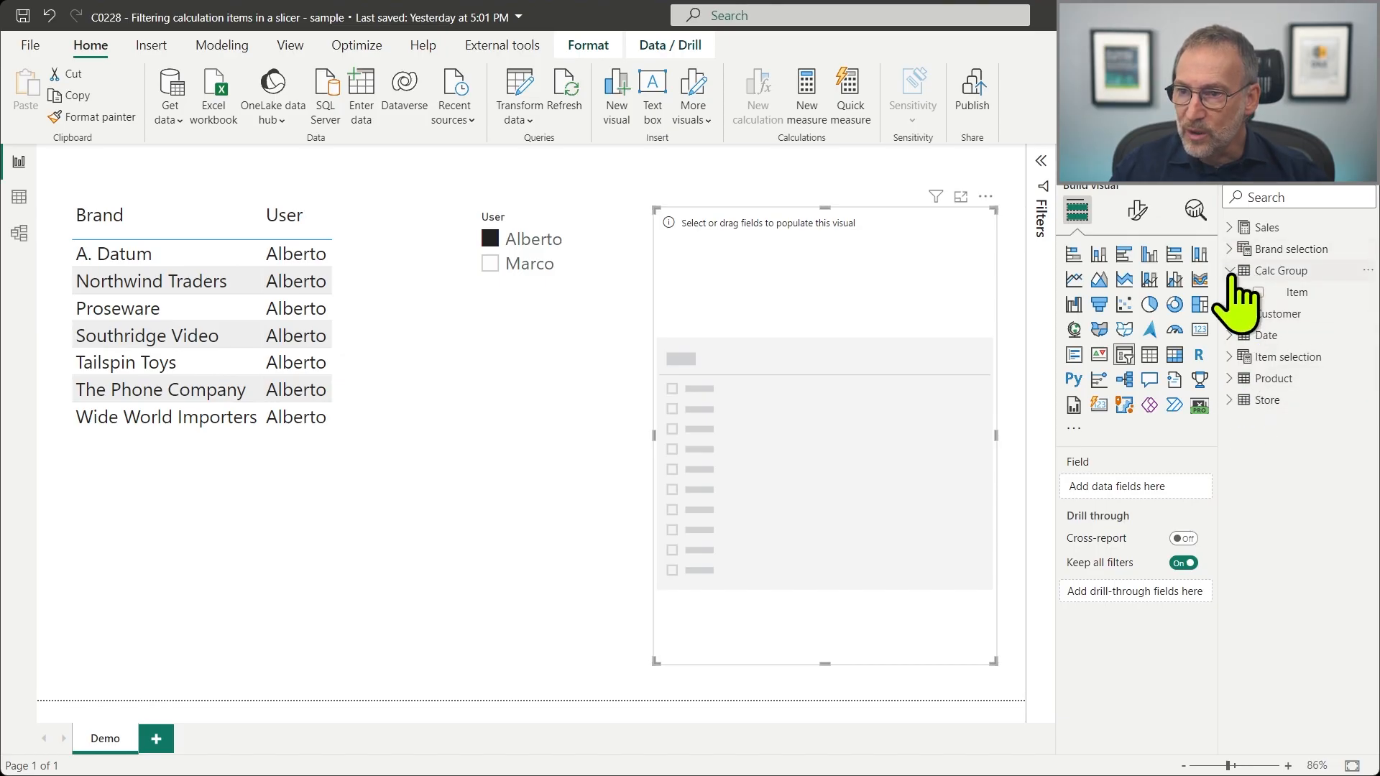
drag(1289, 296, 832, 462)
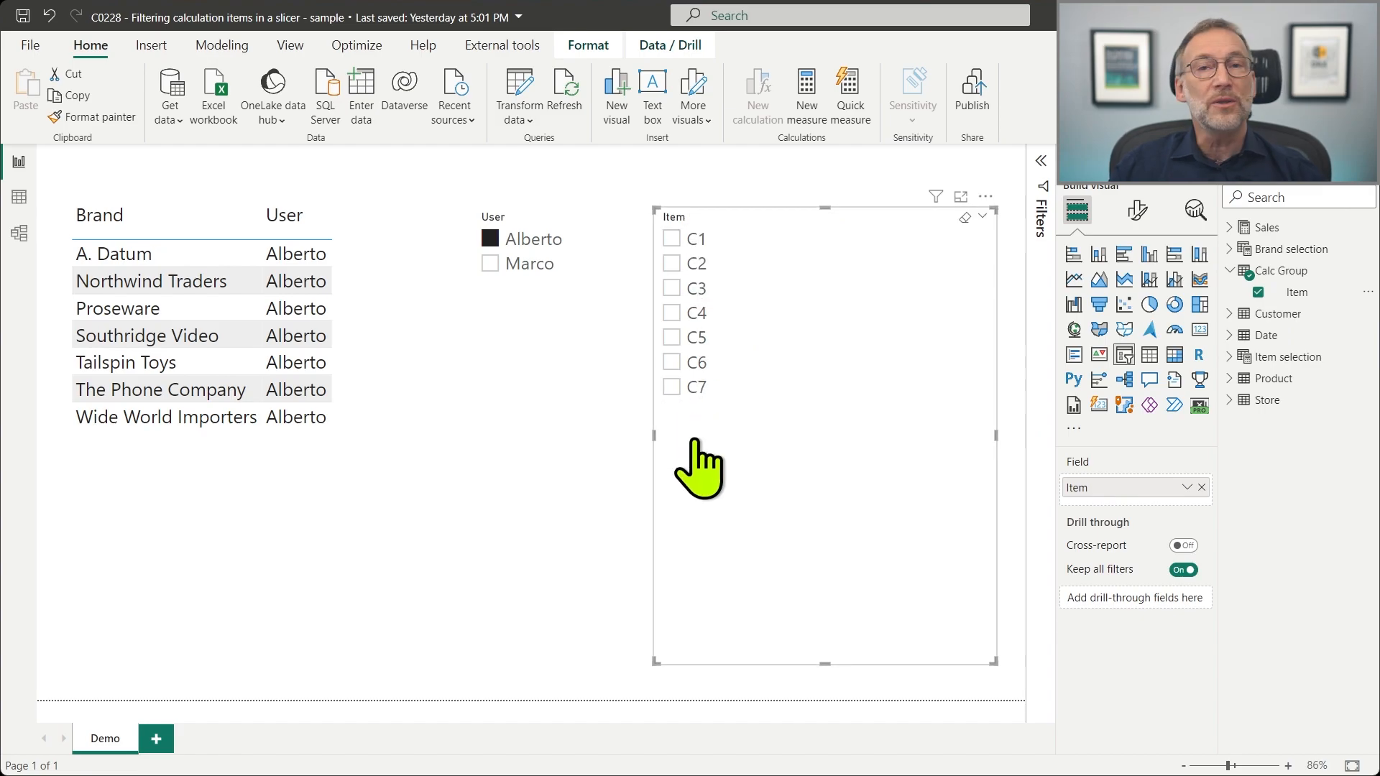
click(554, 379)
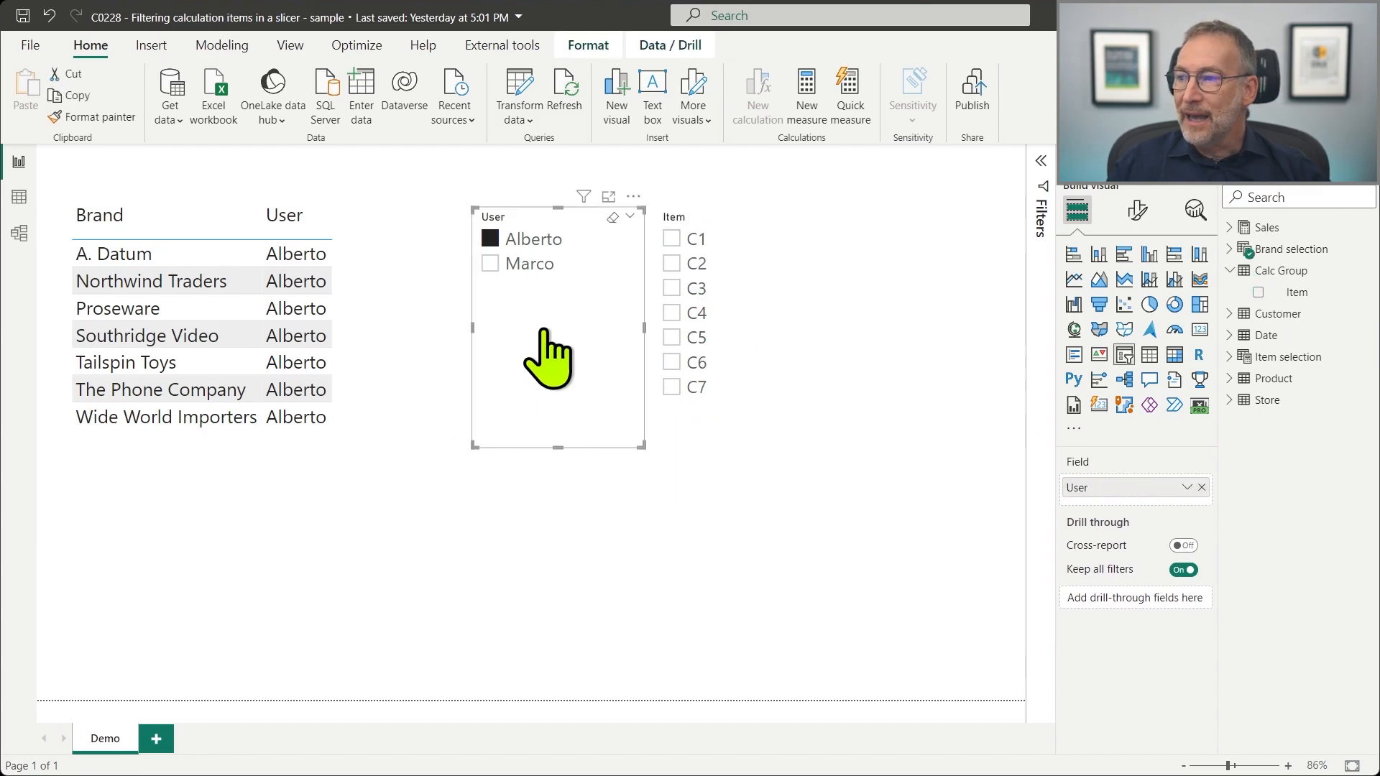
Step: In the table view, examine the Item selection table's DAX definition, especially the two rows that assign C1 to users
click(19, 197)
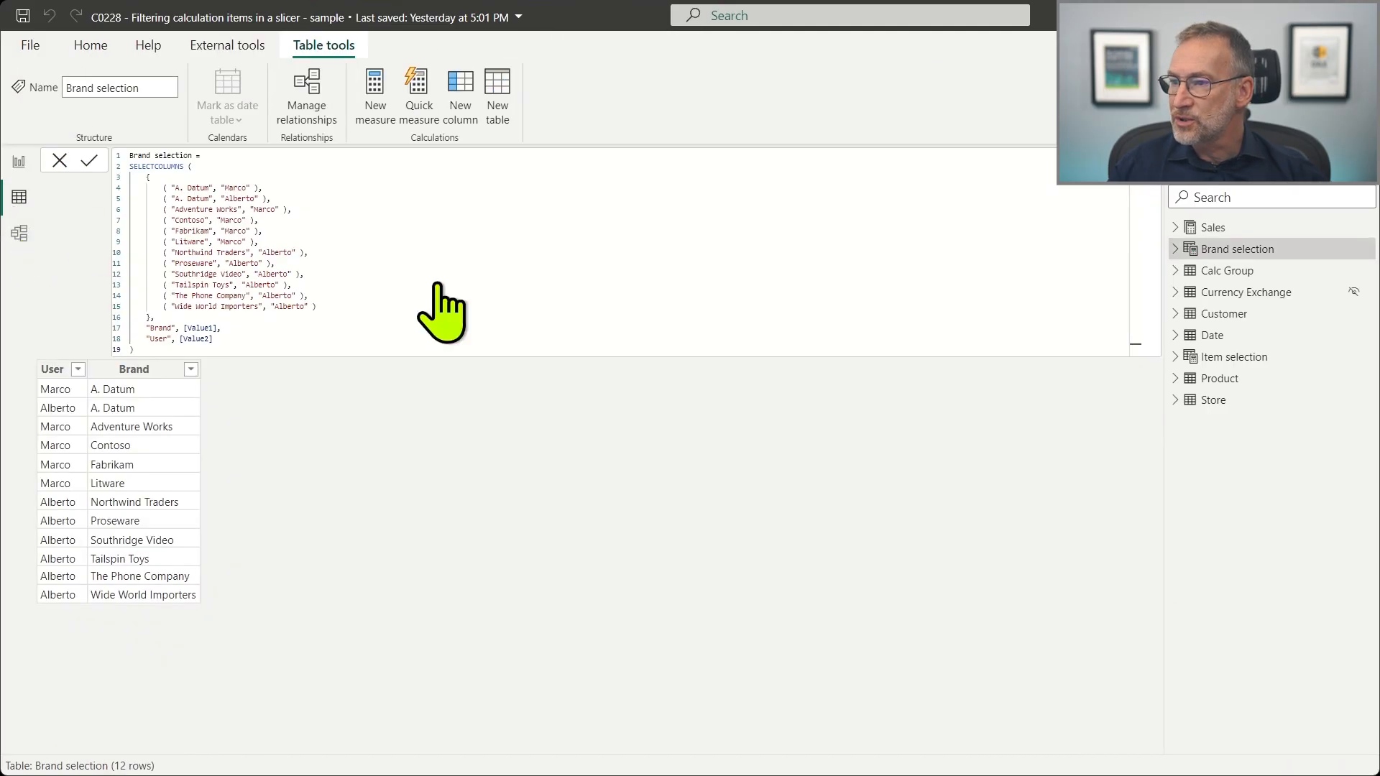
click(1263, 363)
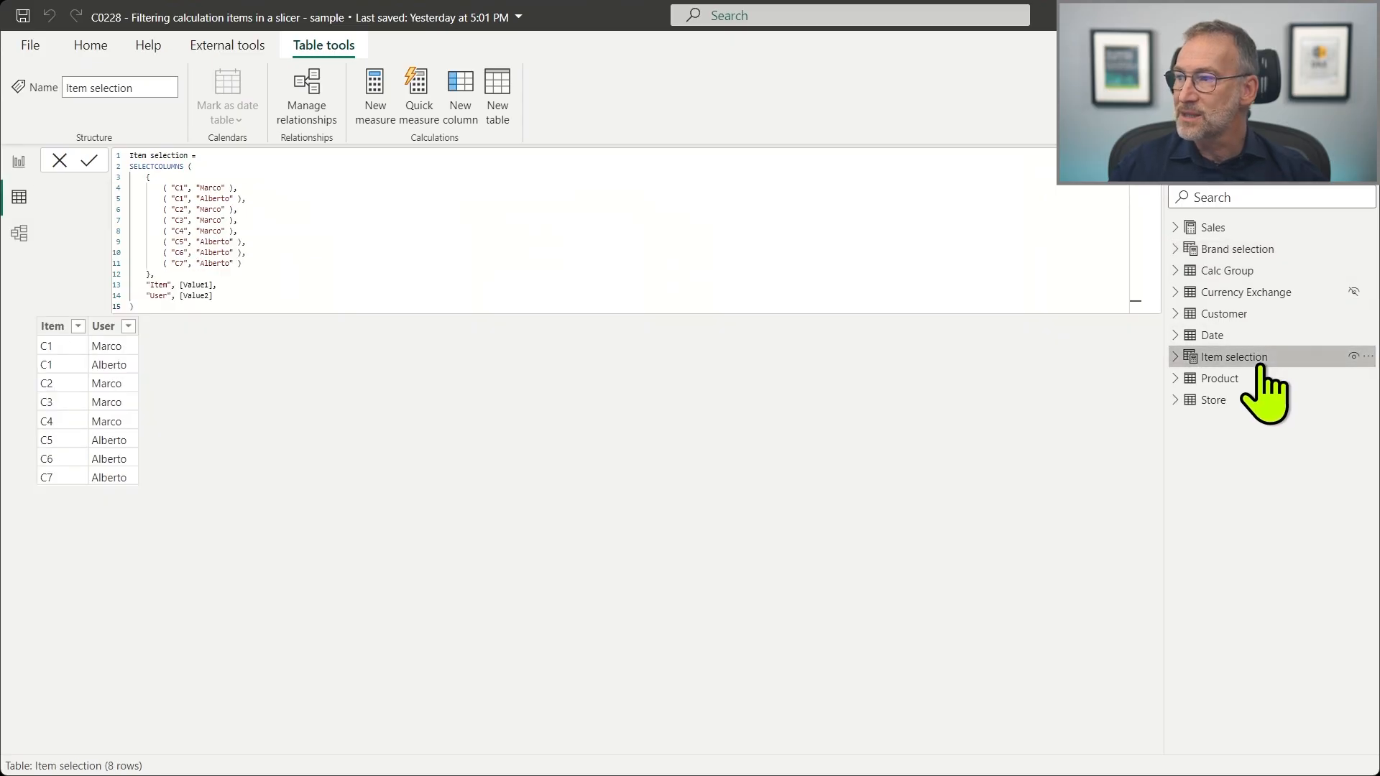
scroll(414, 240, up, 4)
scroll(414, 241, up, 3)
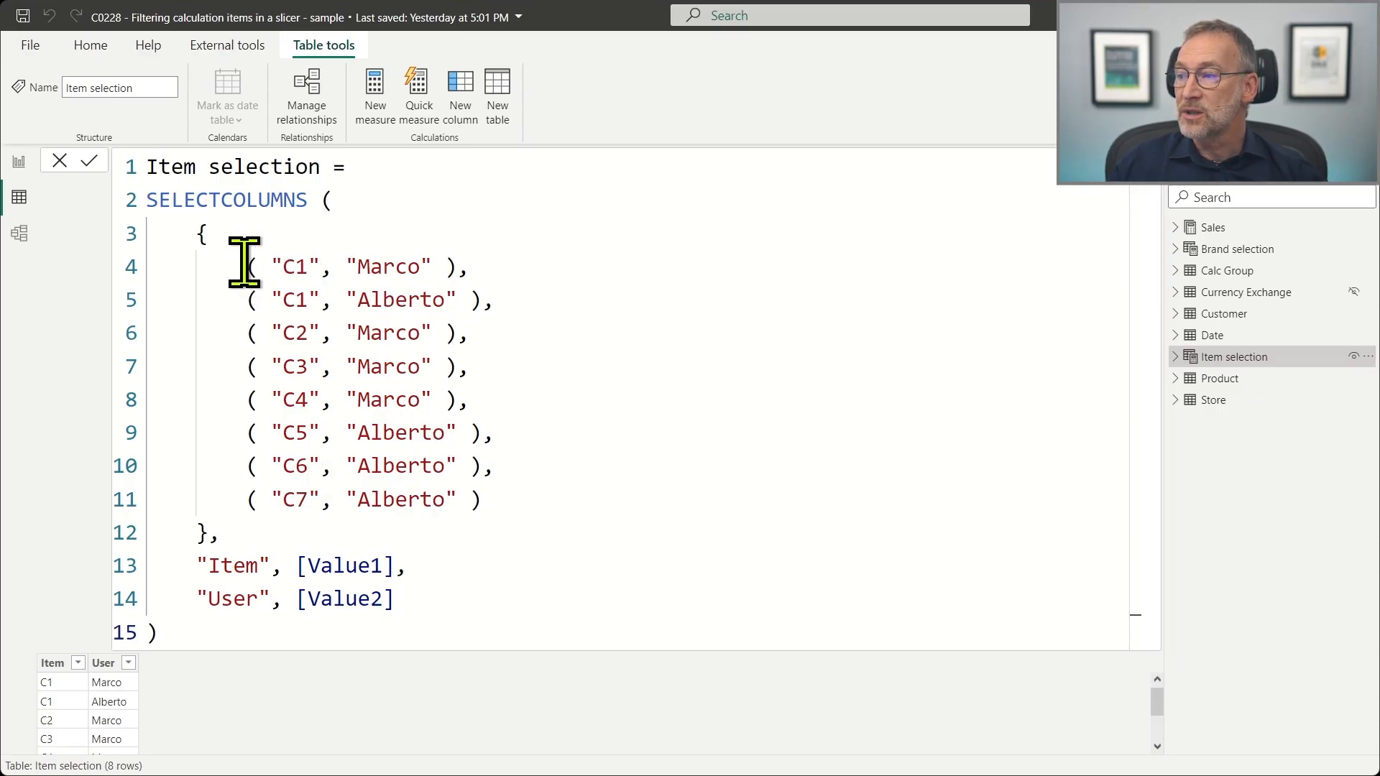
drag(244, 263, 515, 288)
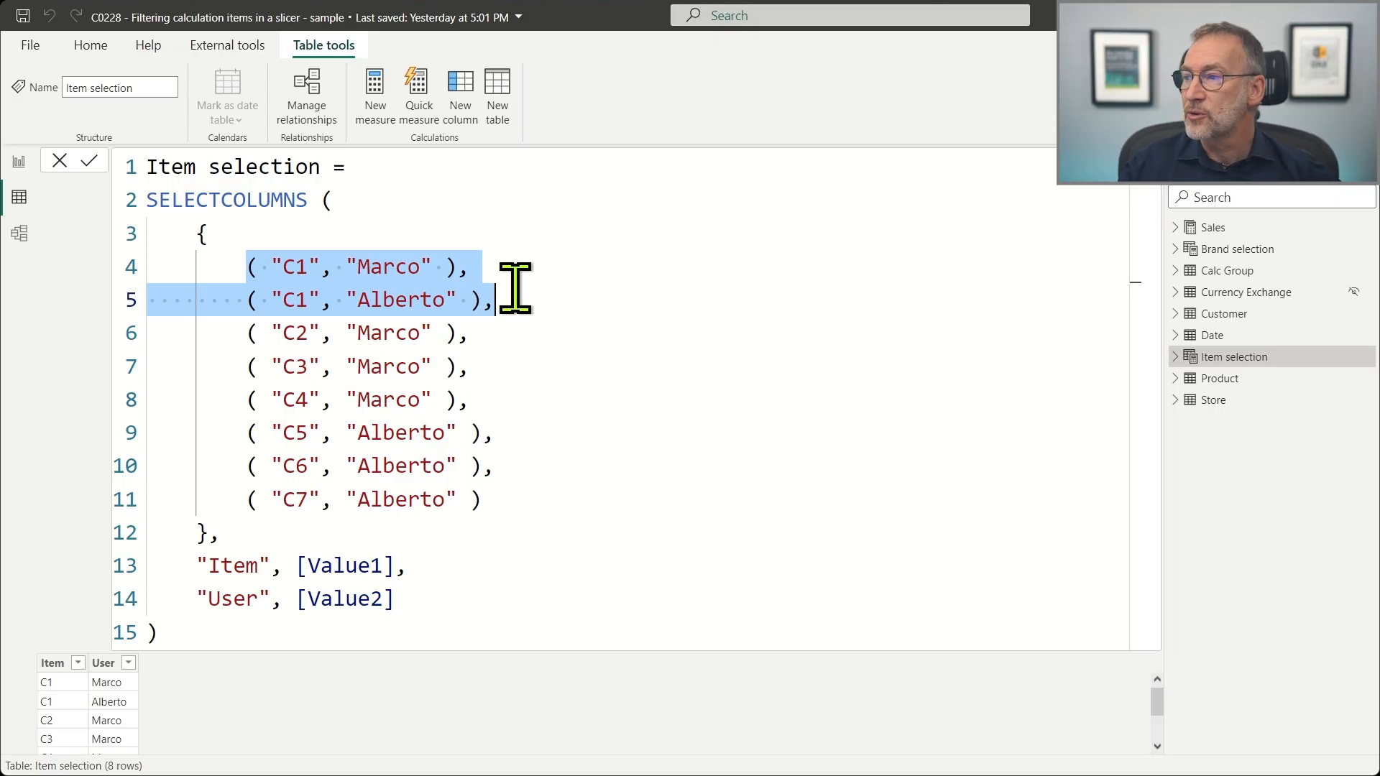
click(514, 289)
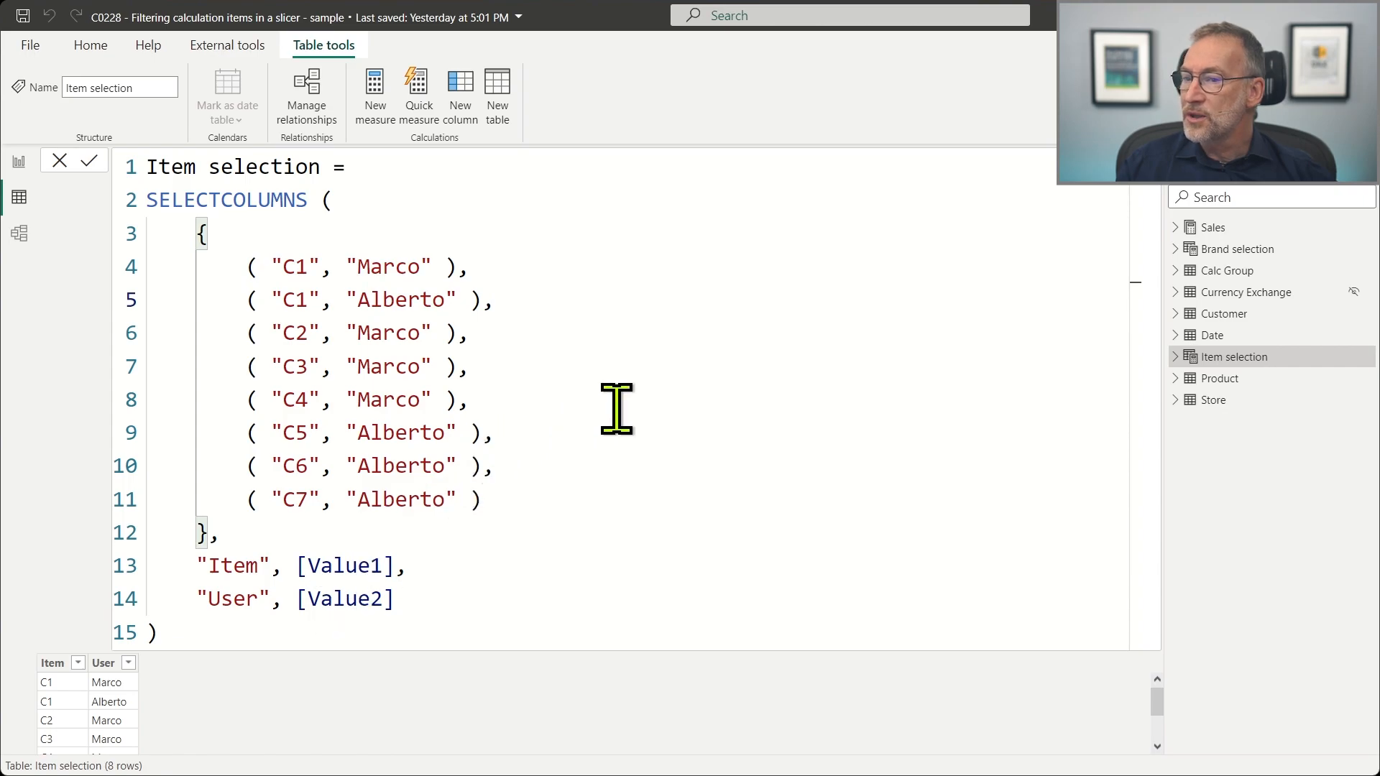
Step: Back in the report view, replace the User slicer's field with User from Item selection and select the first user
click(19, 161)
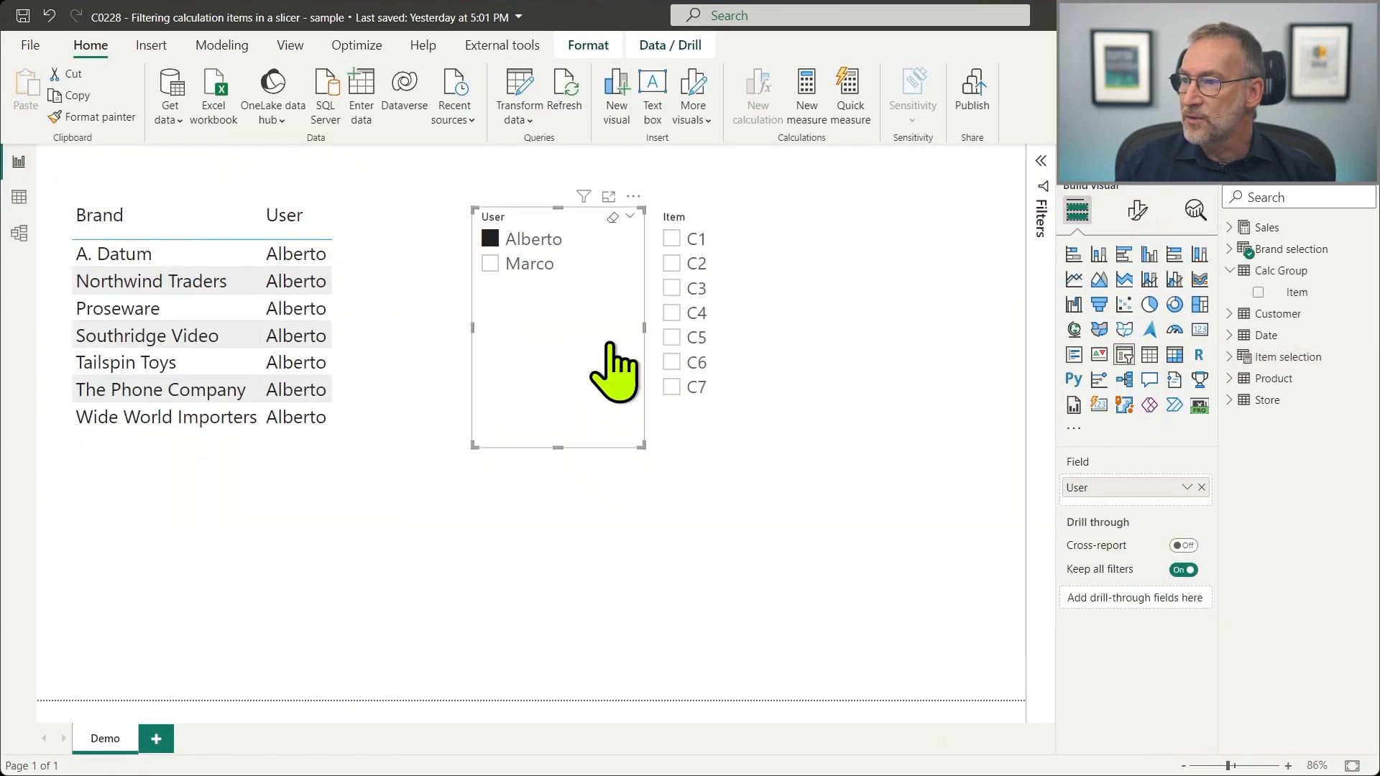
click(1201, 487)
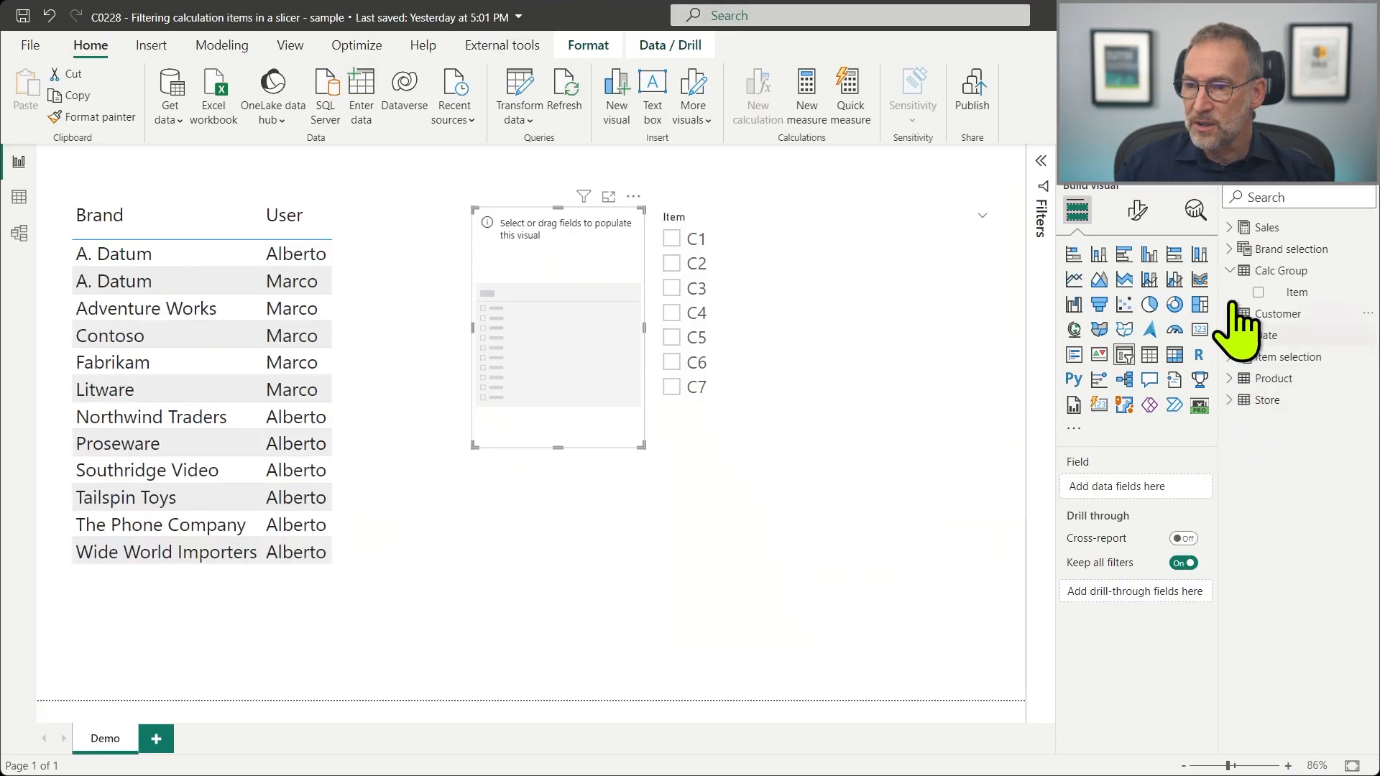
click(1235, 357)
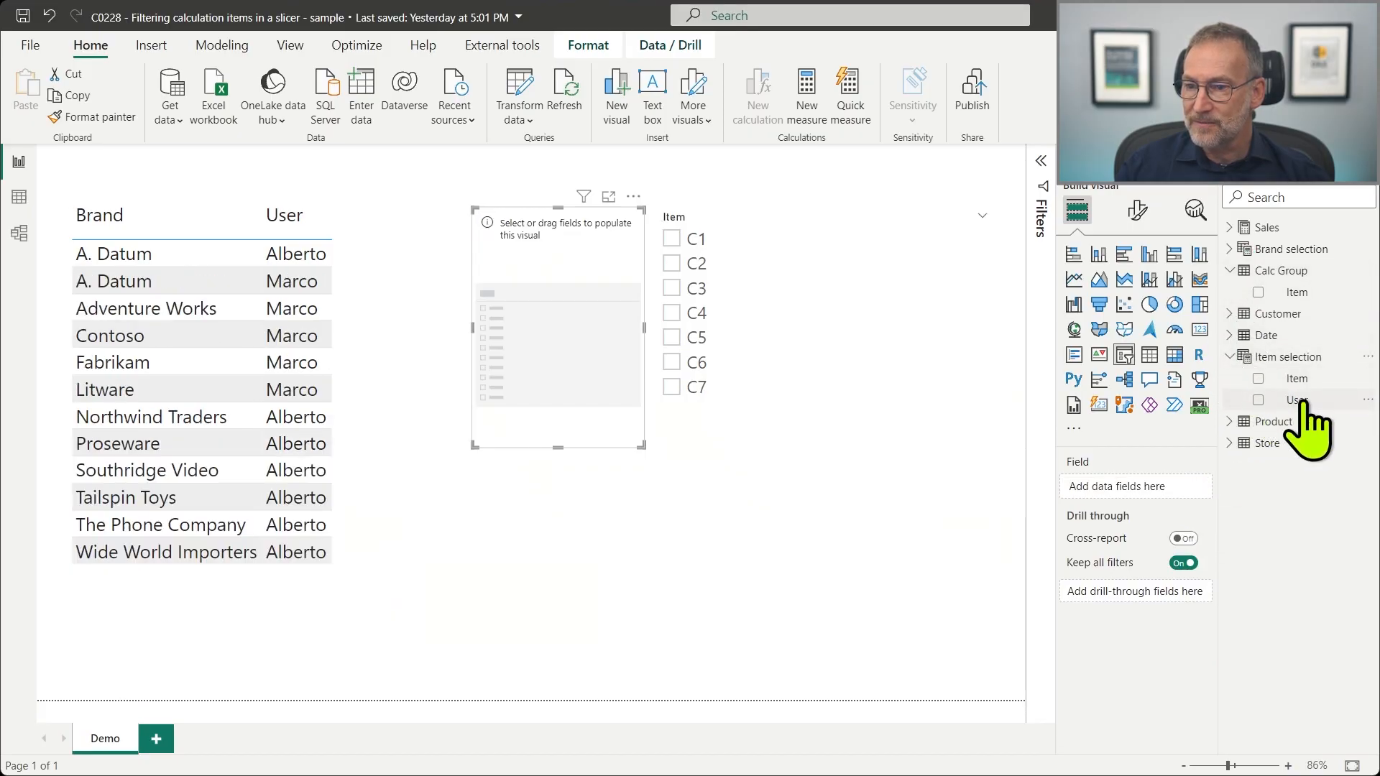
drag(1297, 400, 586, 319)
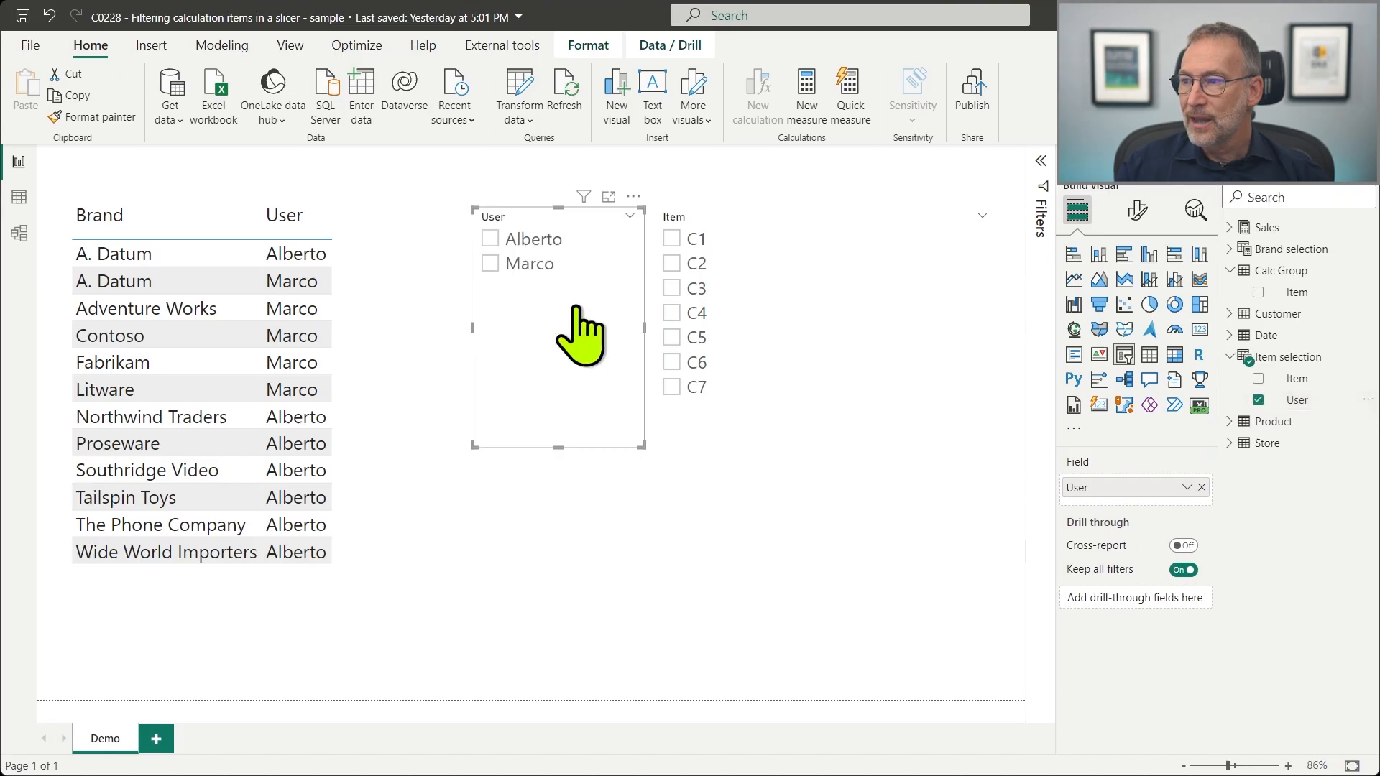
click(518, 244)
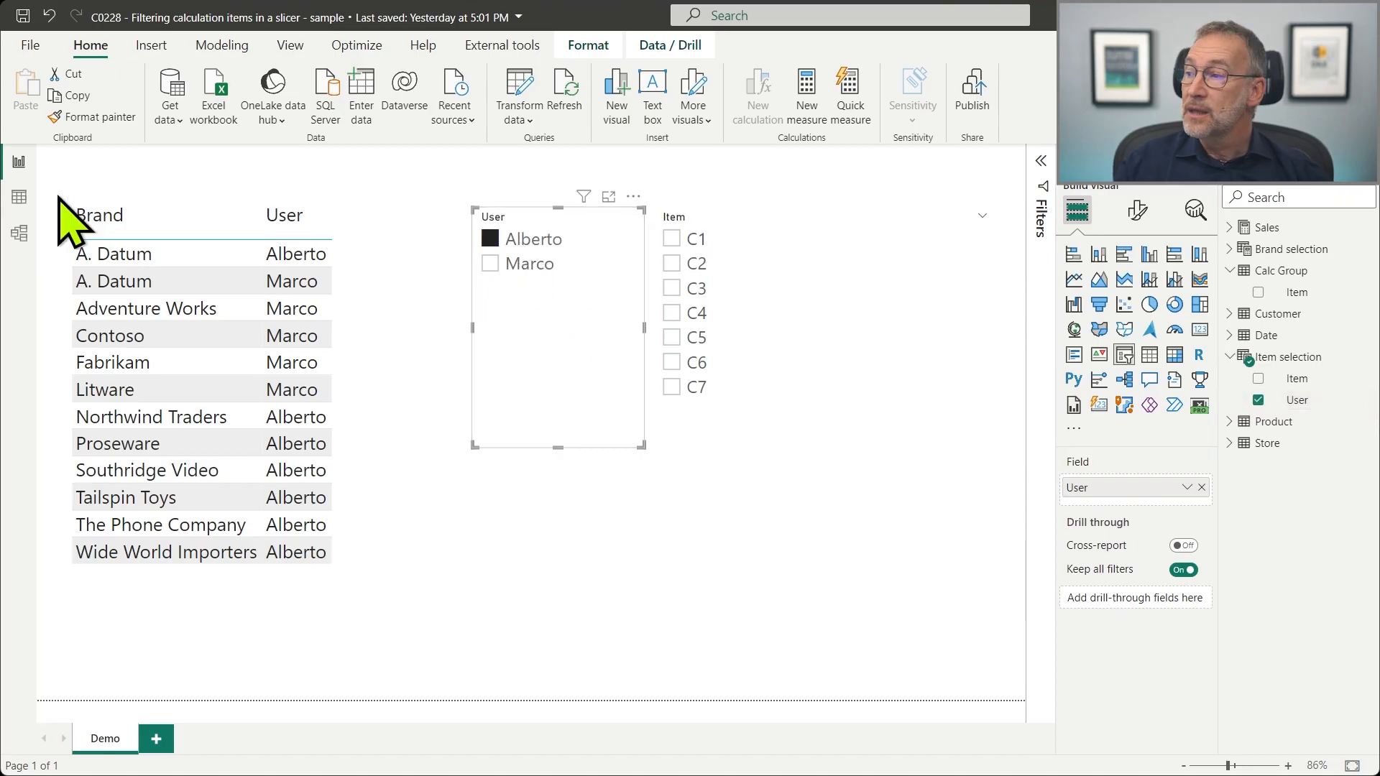
Step: In the model view, open the Layout 1 diagram and move the Item selection table farther away from Calc Group
click(19, 234)
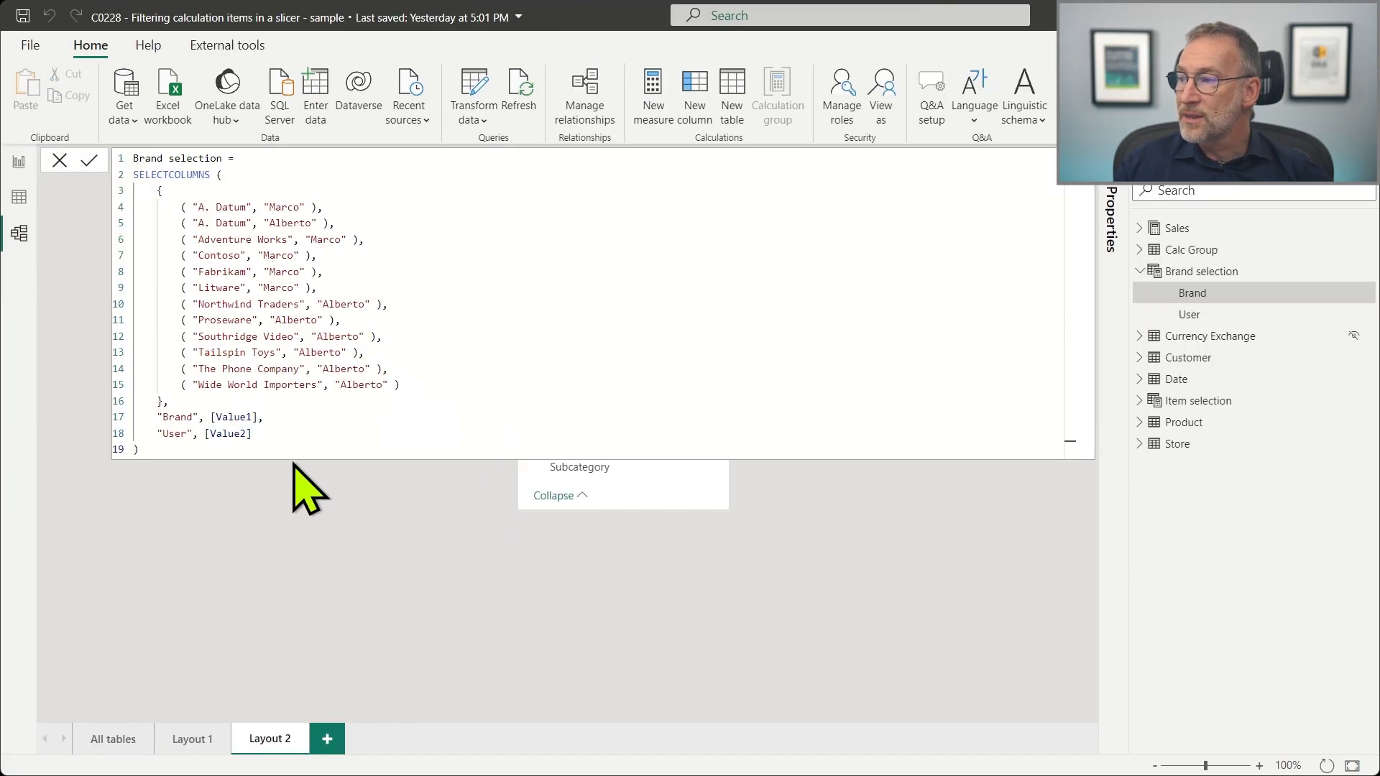
click(356, 521)
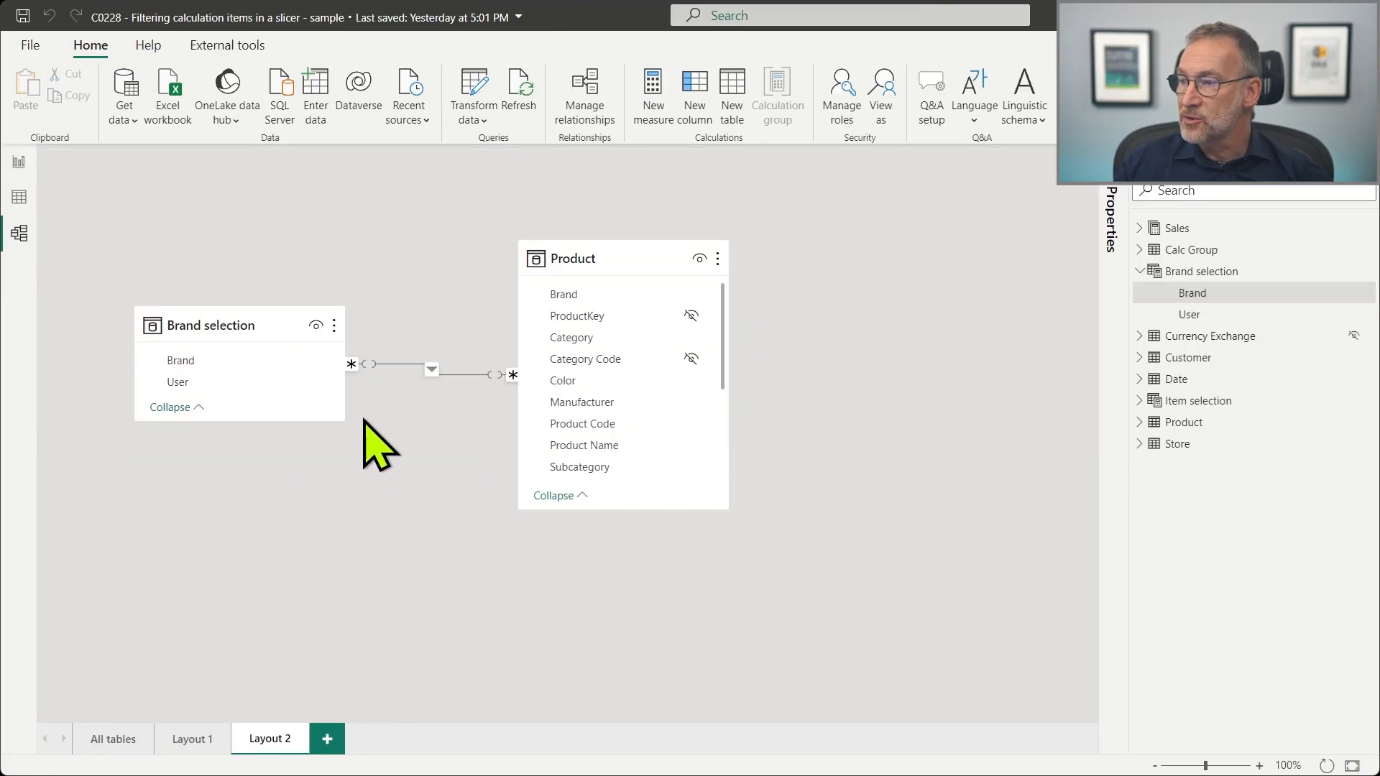
click(181, 745)
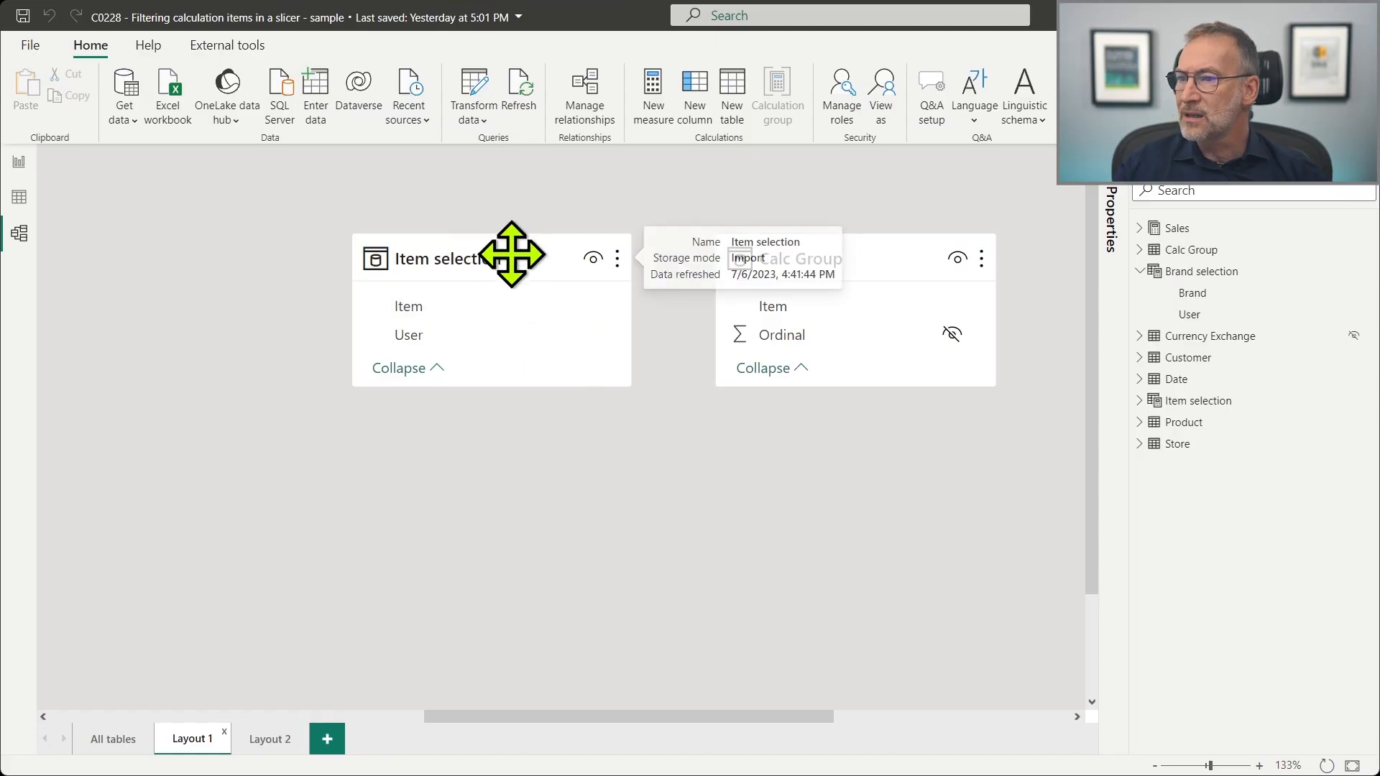
drag(517, 262, 416, 256)
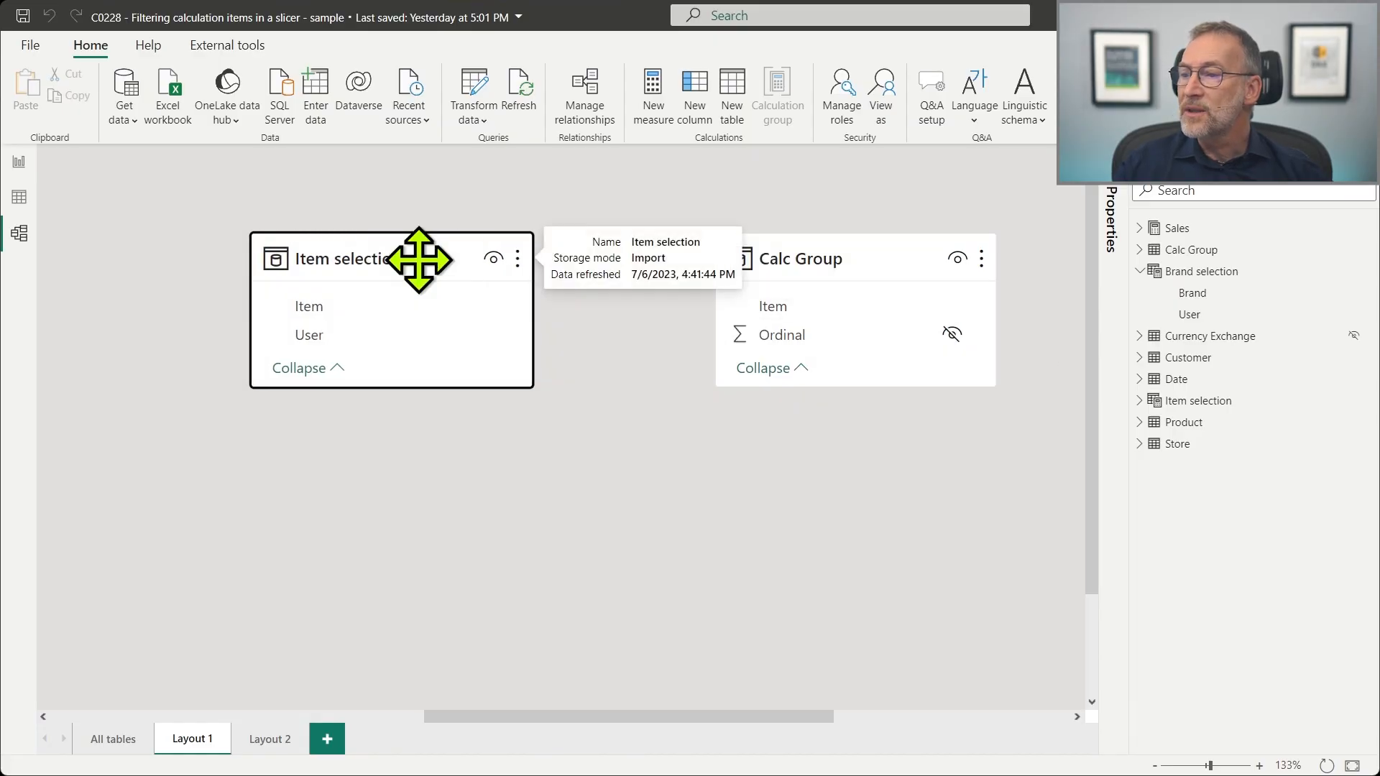
Step: Try to create a relationship from the Item column of Item selection to the Item column of Calc Group
click(321, 307)
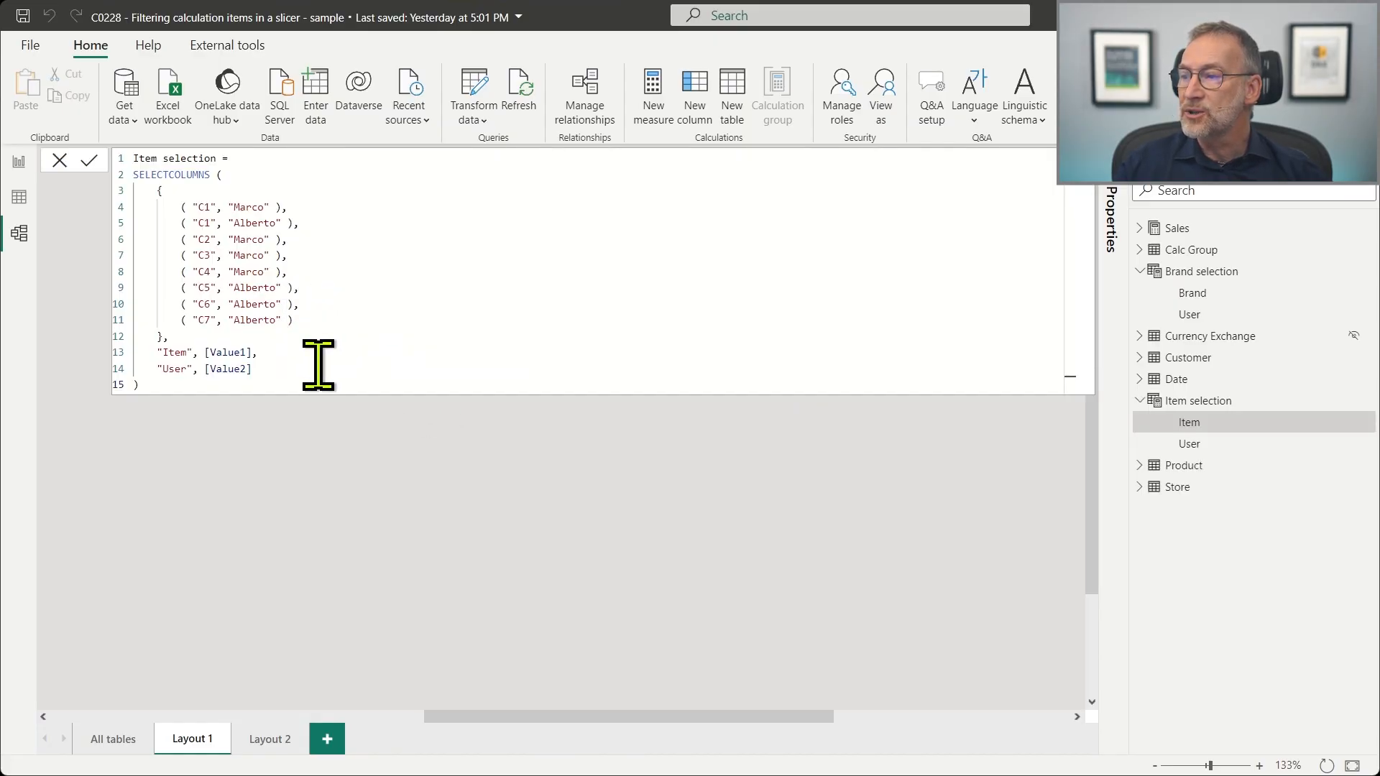
key(Escape)
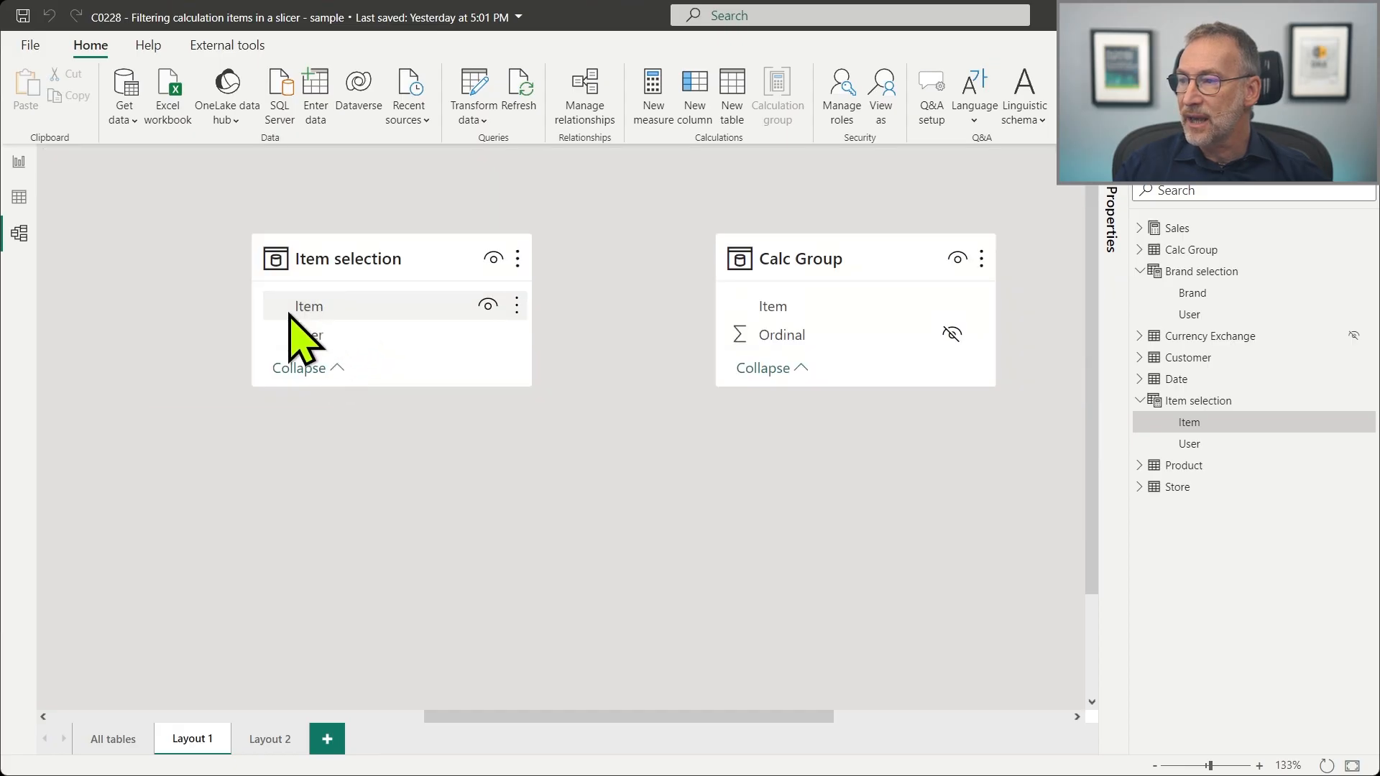
drag(440, 303, 826, 319)
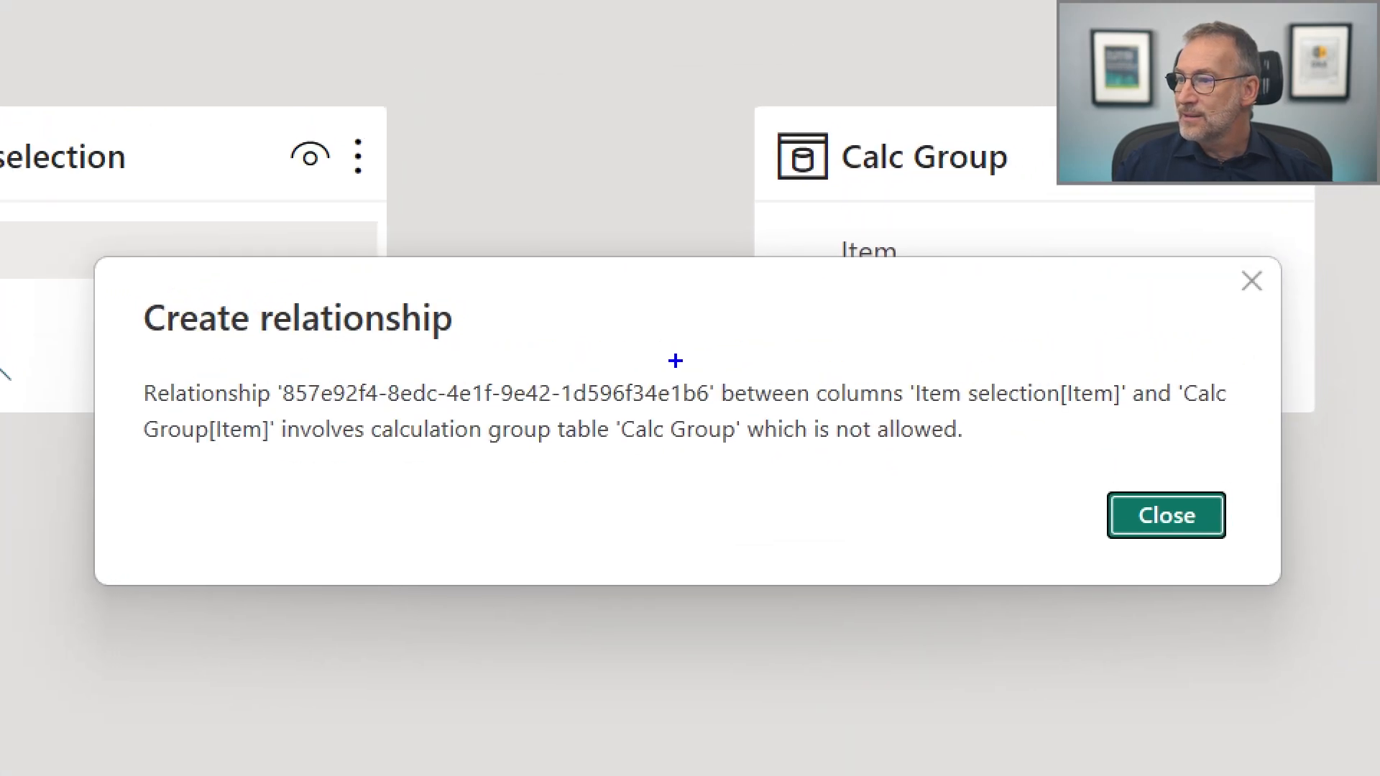
mouse_move(151, 395)
mouse_down()
mouse_move(945, 468)
mouse_move(1269, 469)
mouse_up()
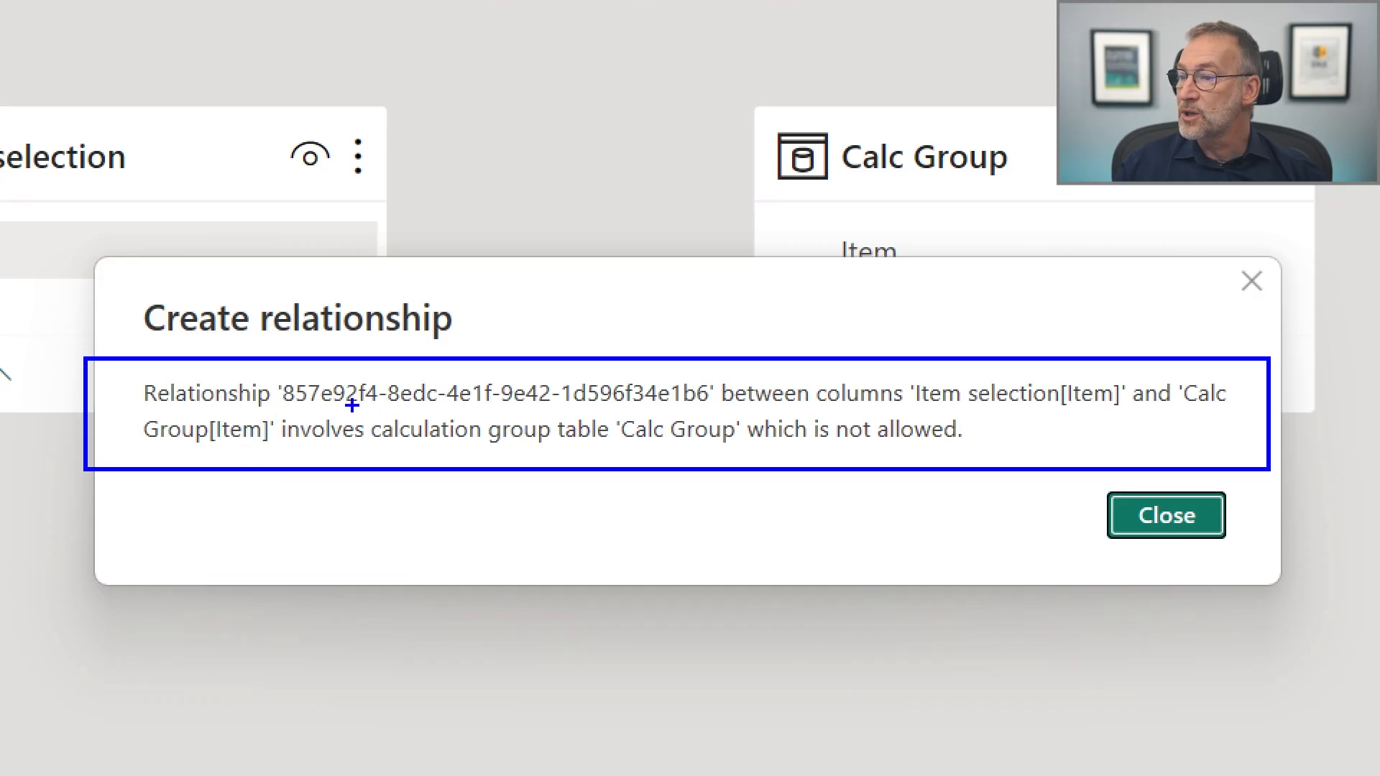
mouse_move(351, 406)
mouse_down()
mouse_move(662, 451)
mouse_move(981, 453)
mouse_up()
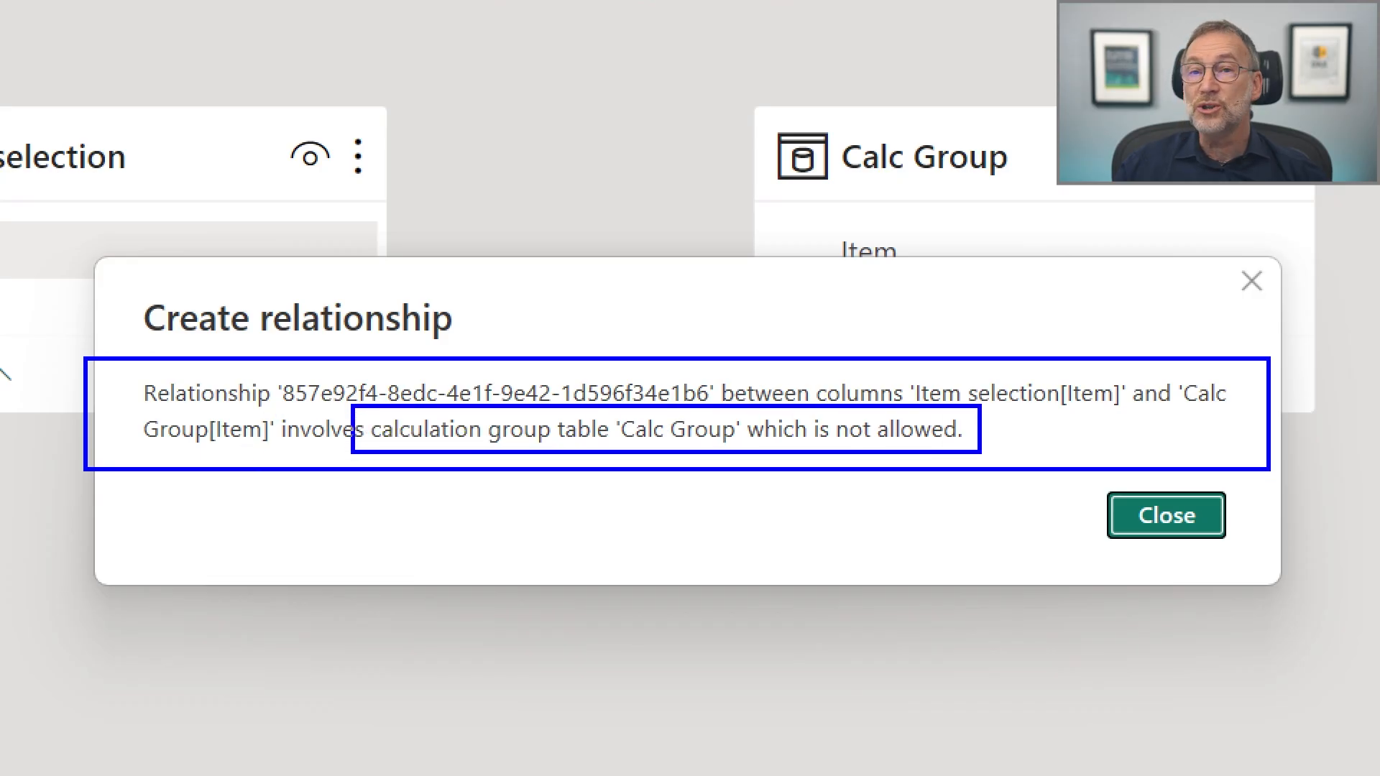
key(Escape)
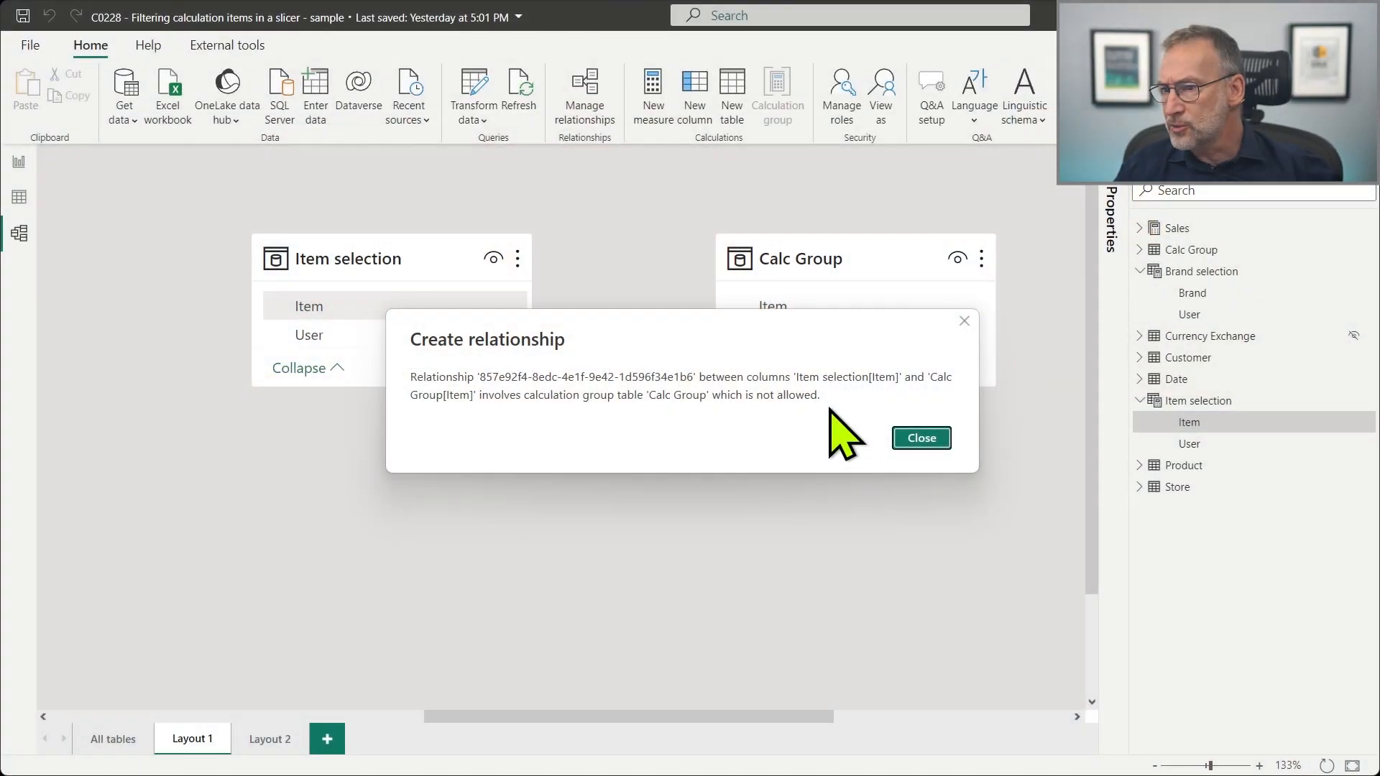
click(914, 435)
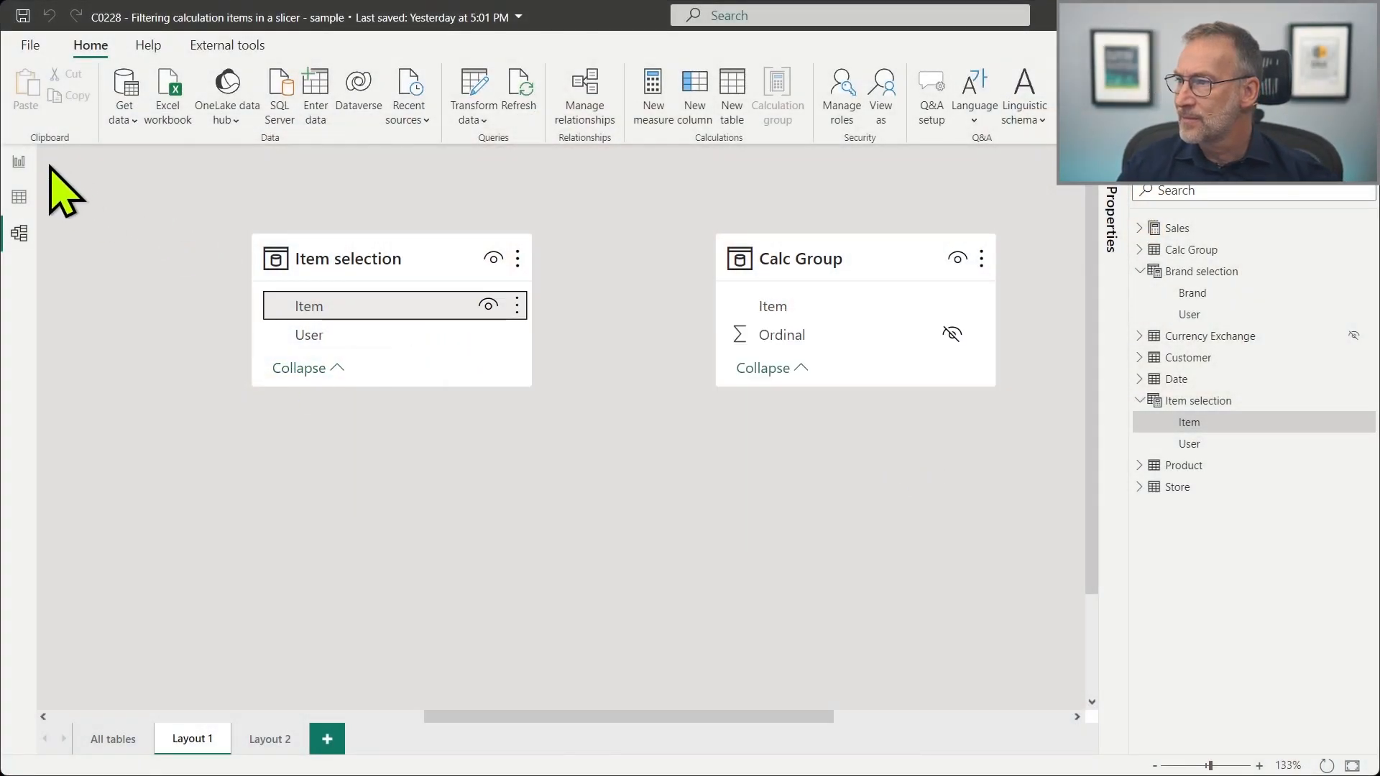
Step: Return to the report view and start a new measure named Item Filter in the Sales table
click(19, 161)
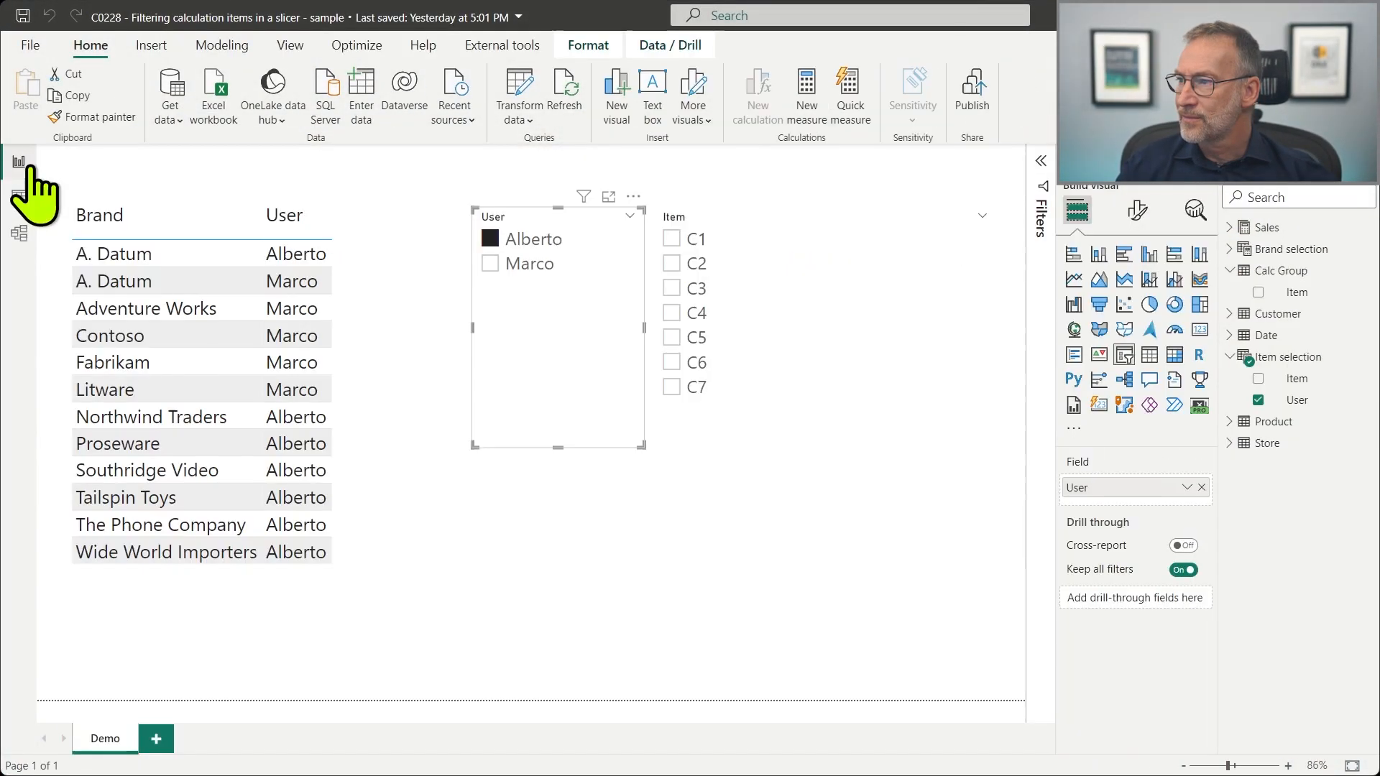
click(1242, 229)
right_click(1241, 229)
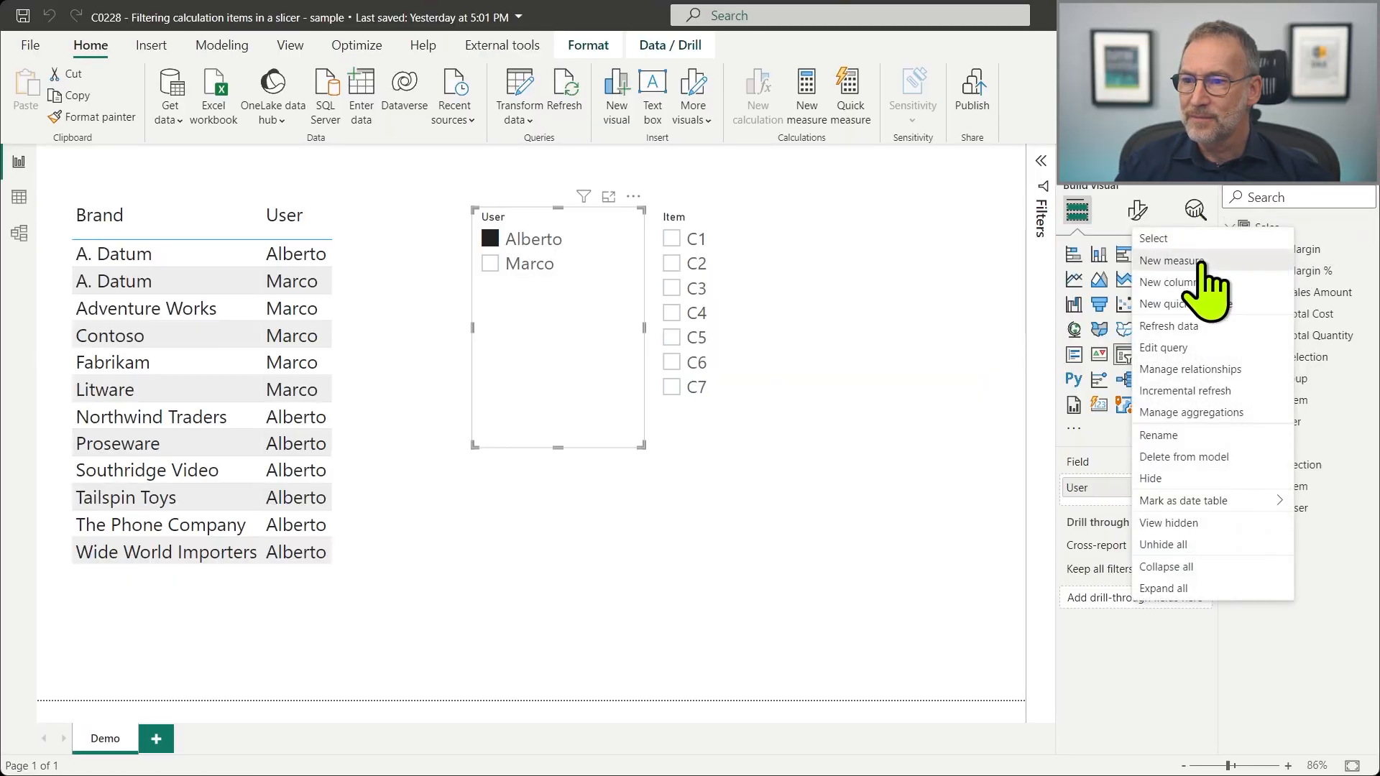
click(1172, 260)
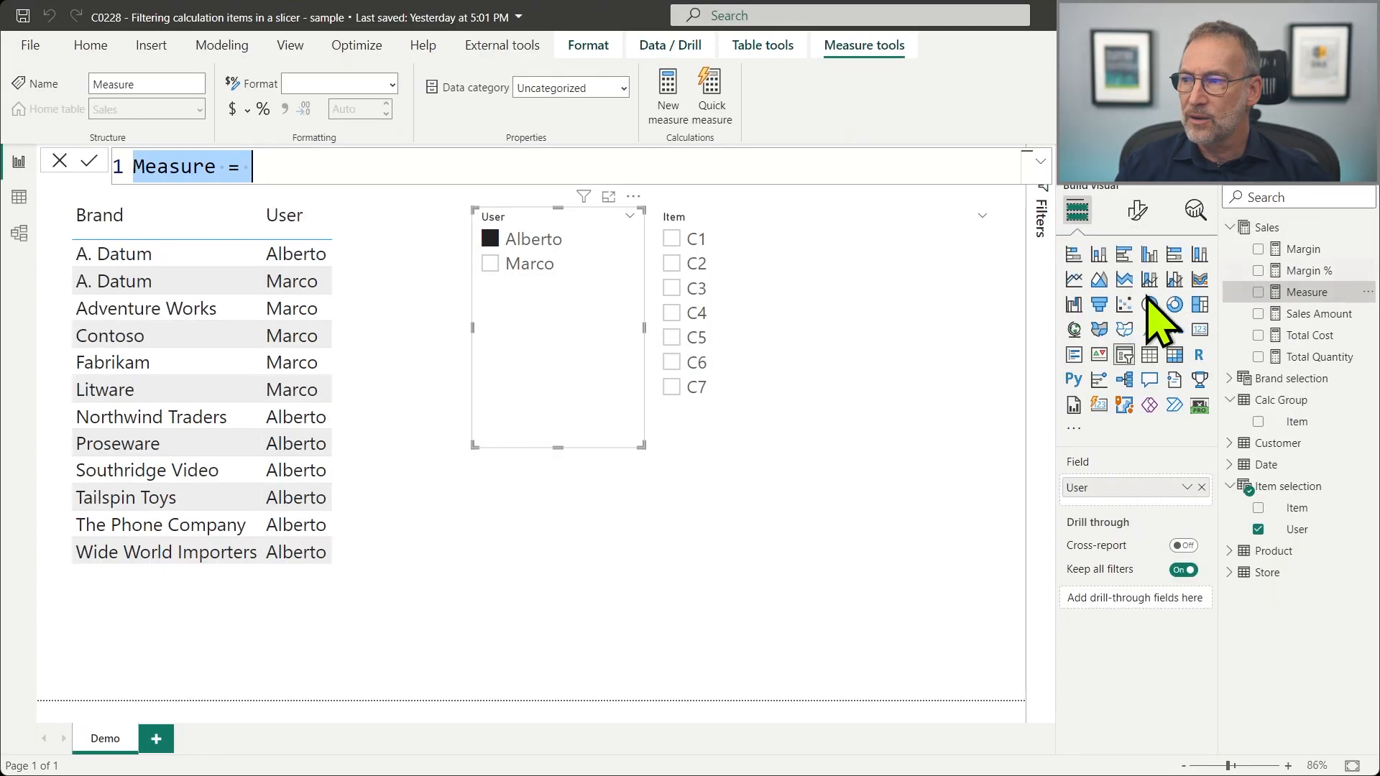
click(338, 163)
key(ctrl+a)
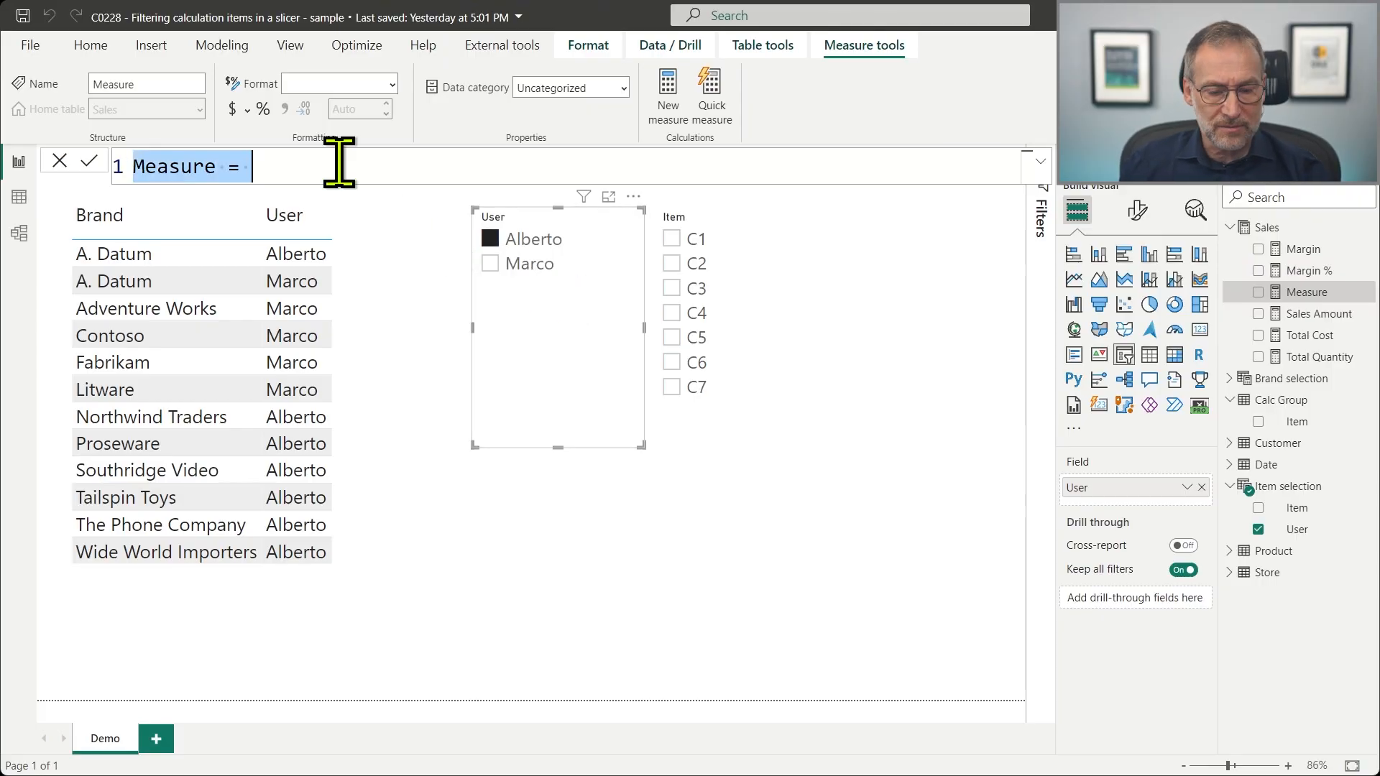
key(BackSpace)
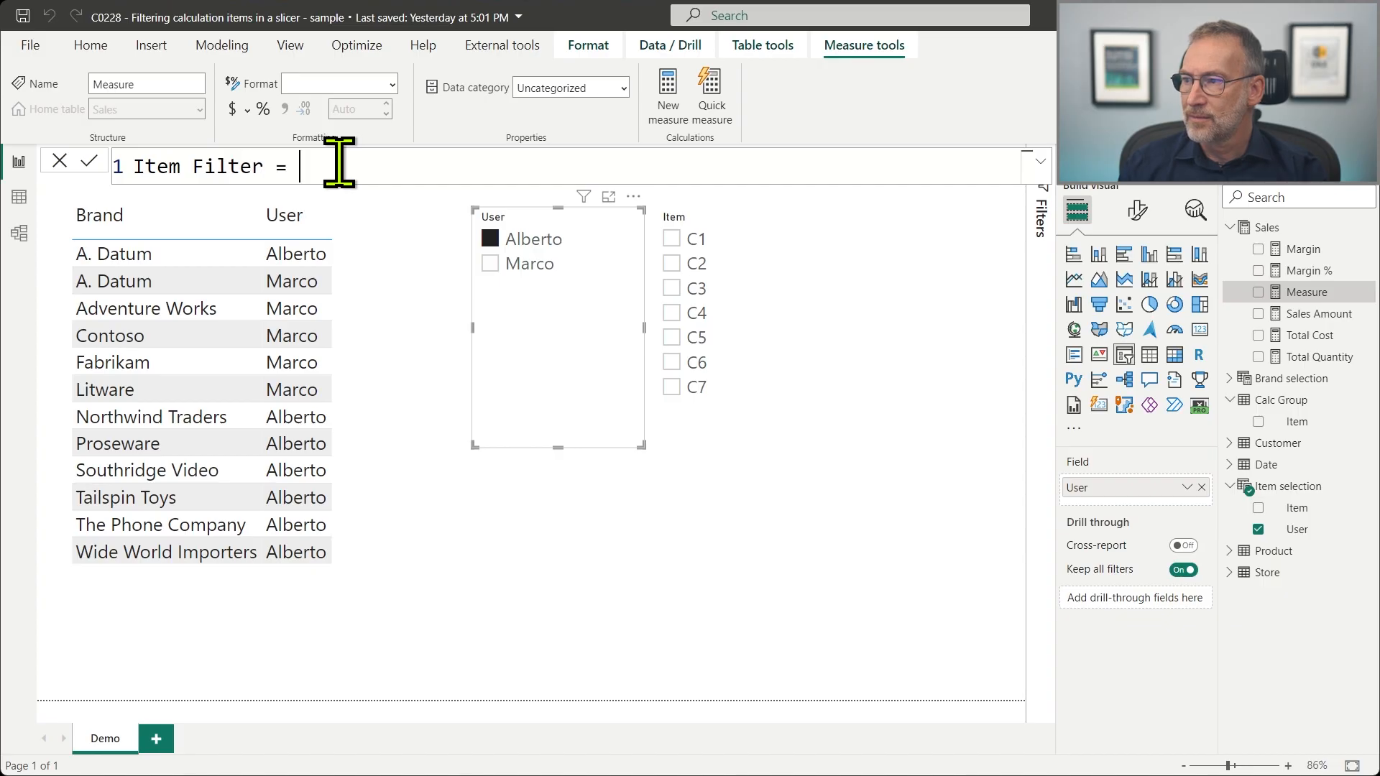
text(Item Filter =)
key(shift+Return)
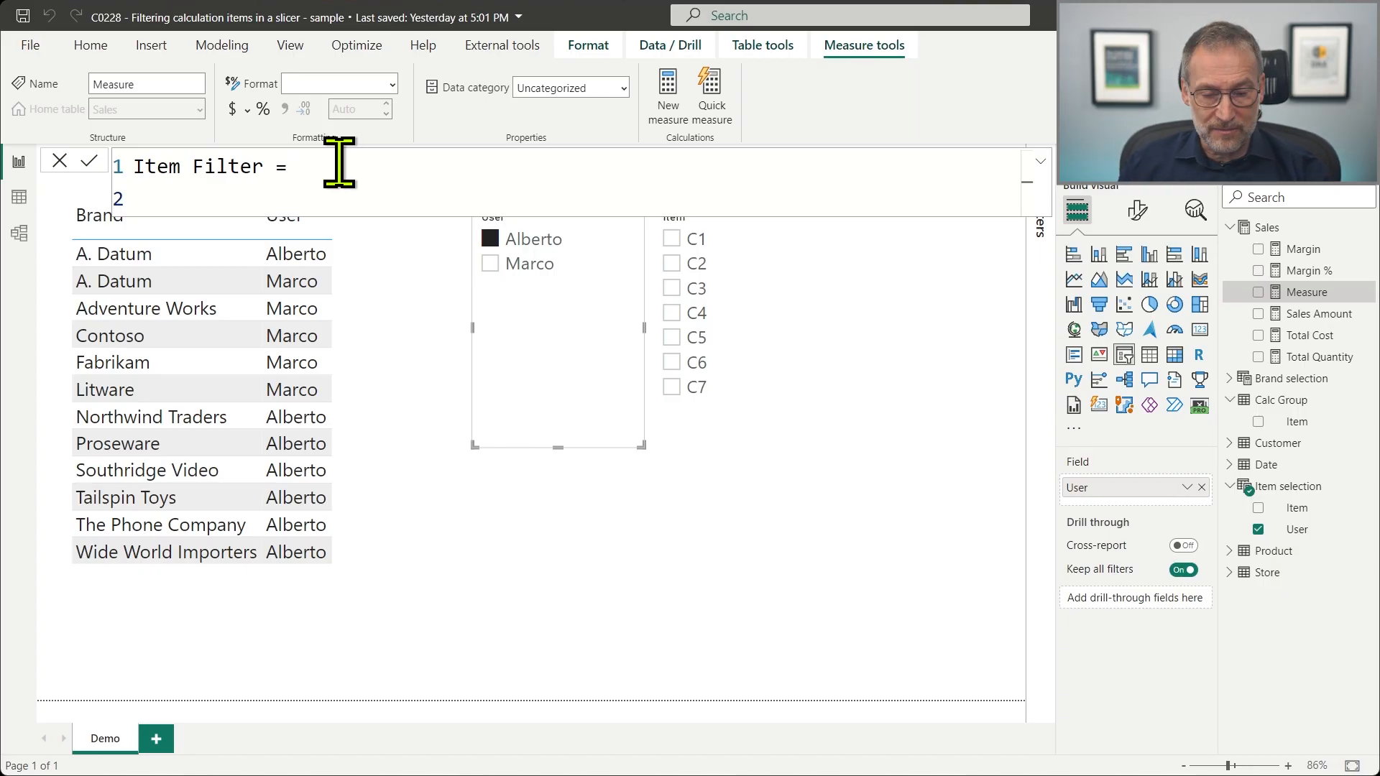
Step: Define the variable CurrentUserSelection in the Item Filter measure as VALUES ( 'Item selection'[User] )
text(VAR CurrentUserSelection =)
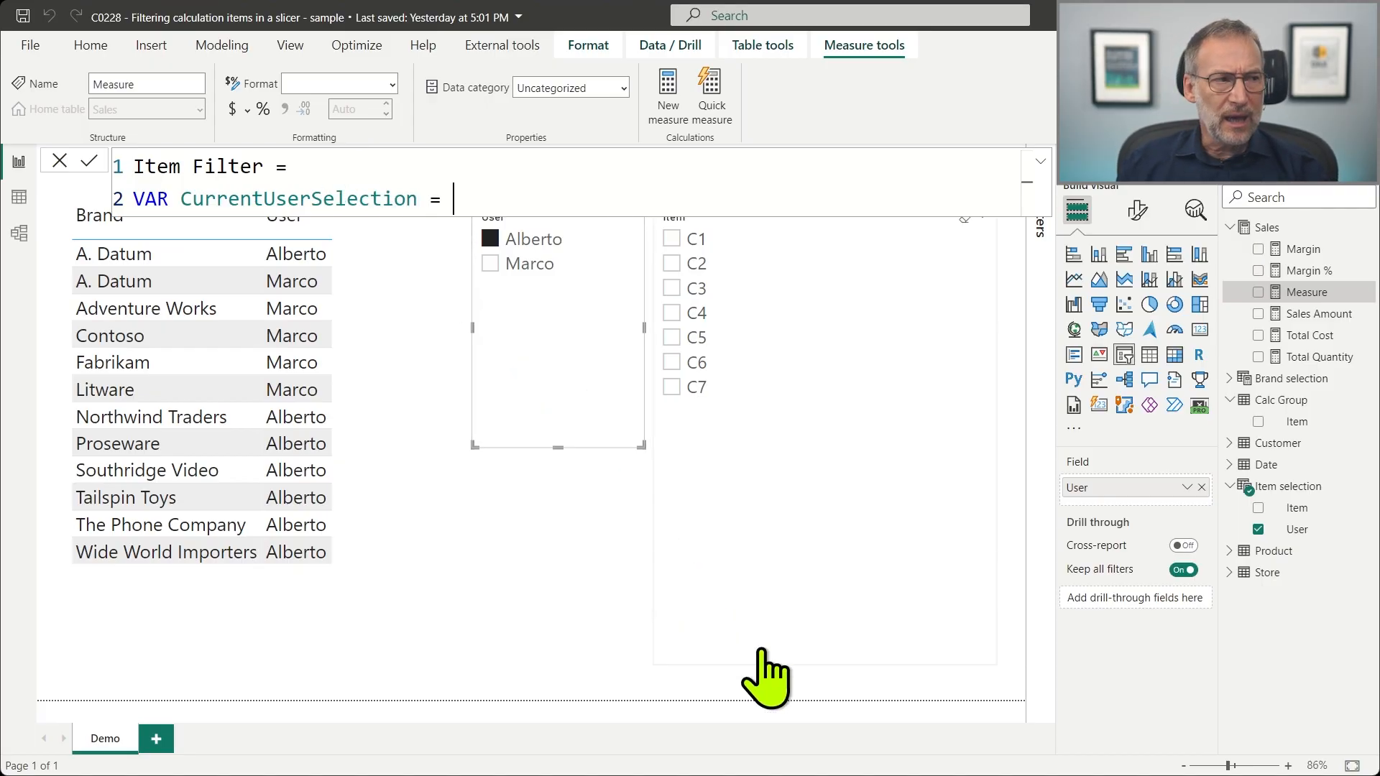
text(VALUES ()
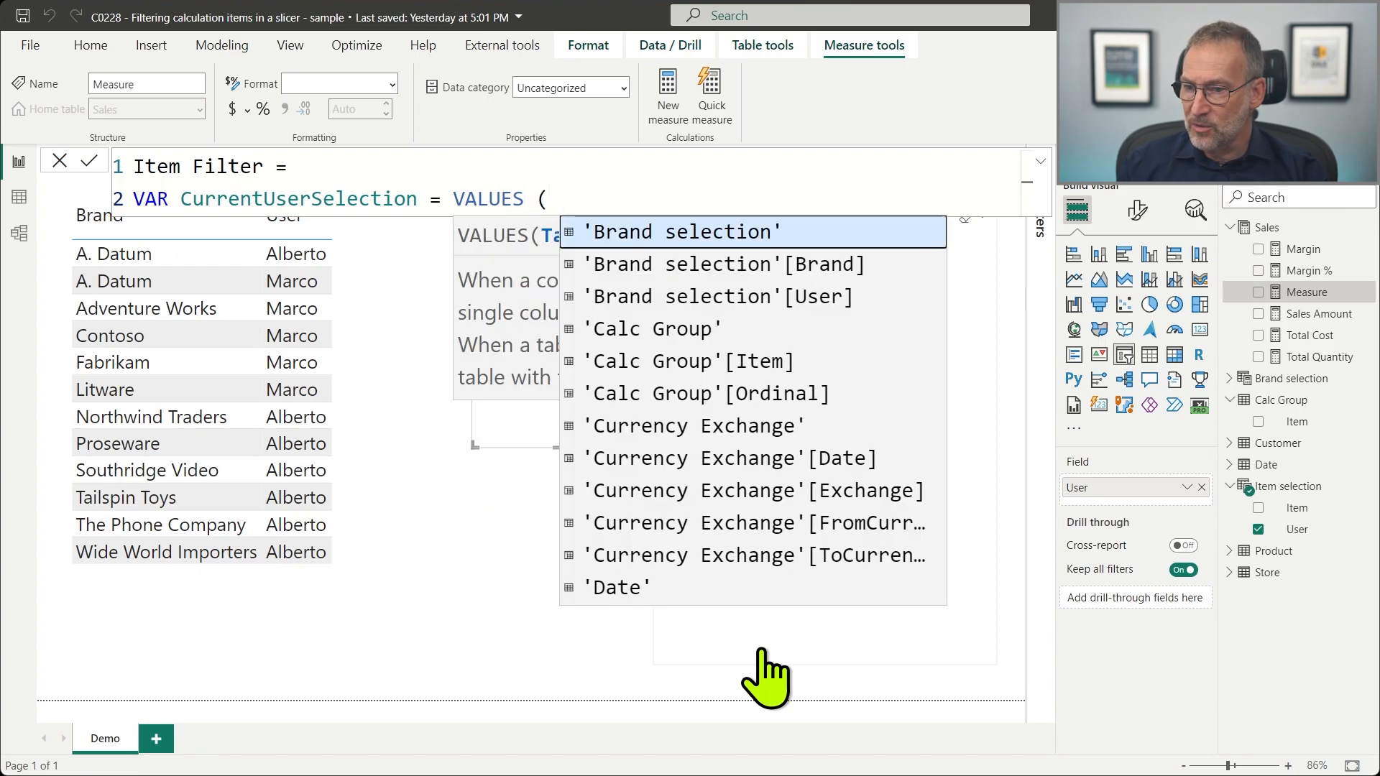
text( Item)
key(Down)
key(Down)
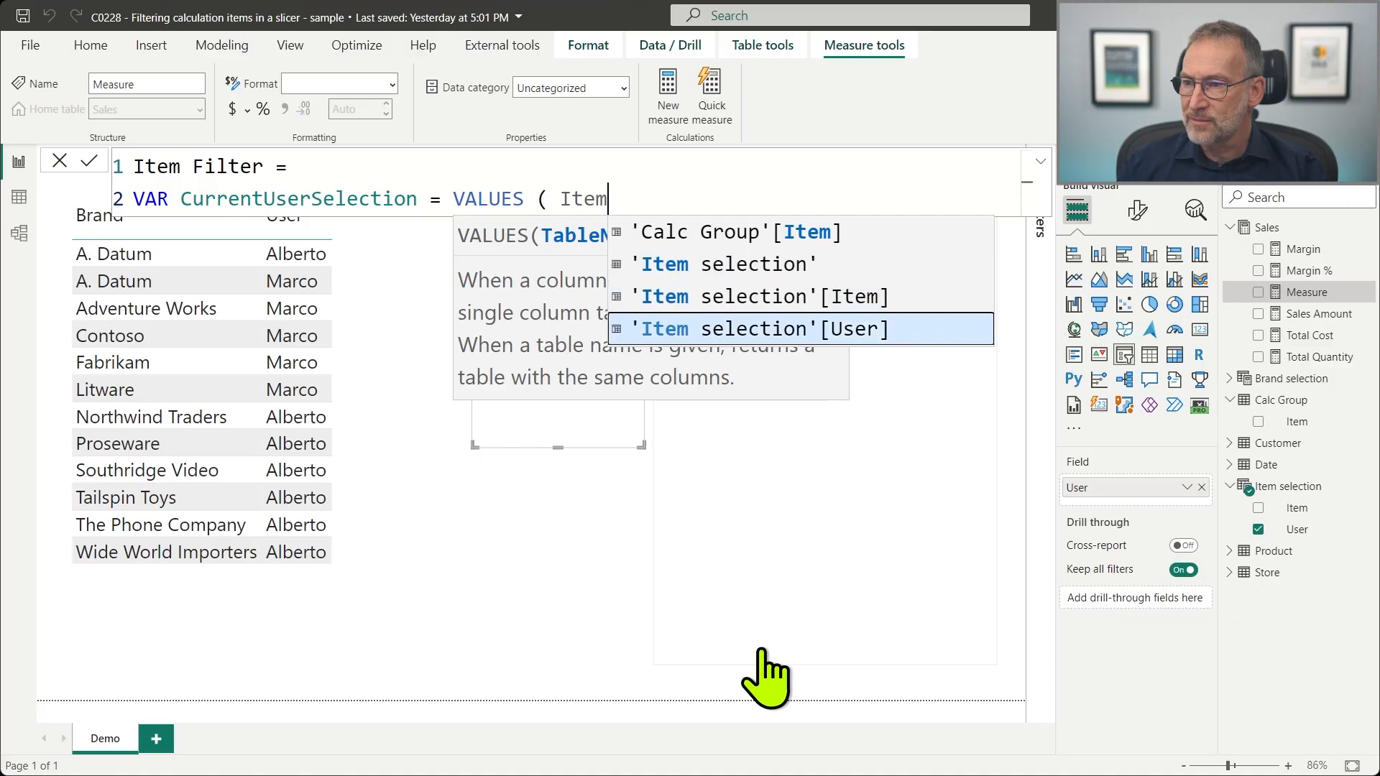
key(Tab)
text())
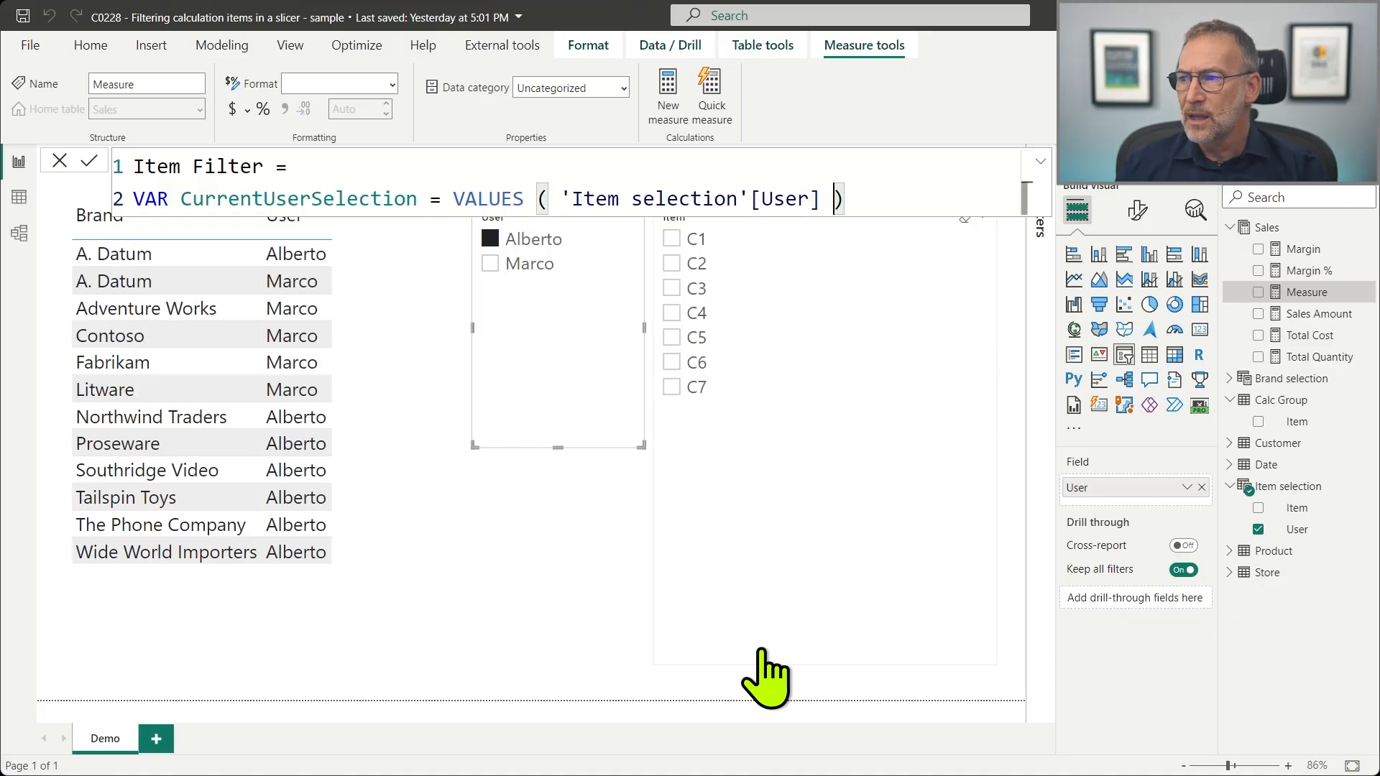
key(Left)
key(Left)
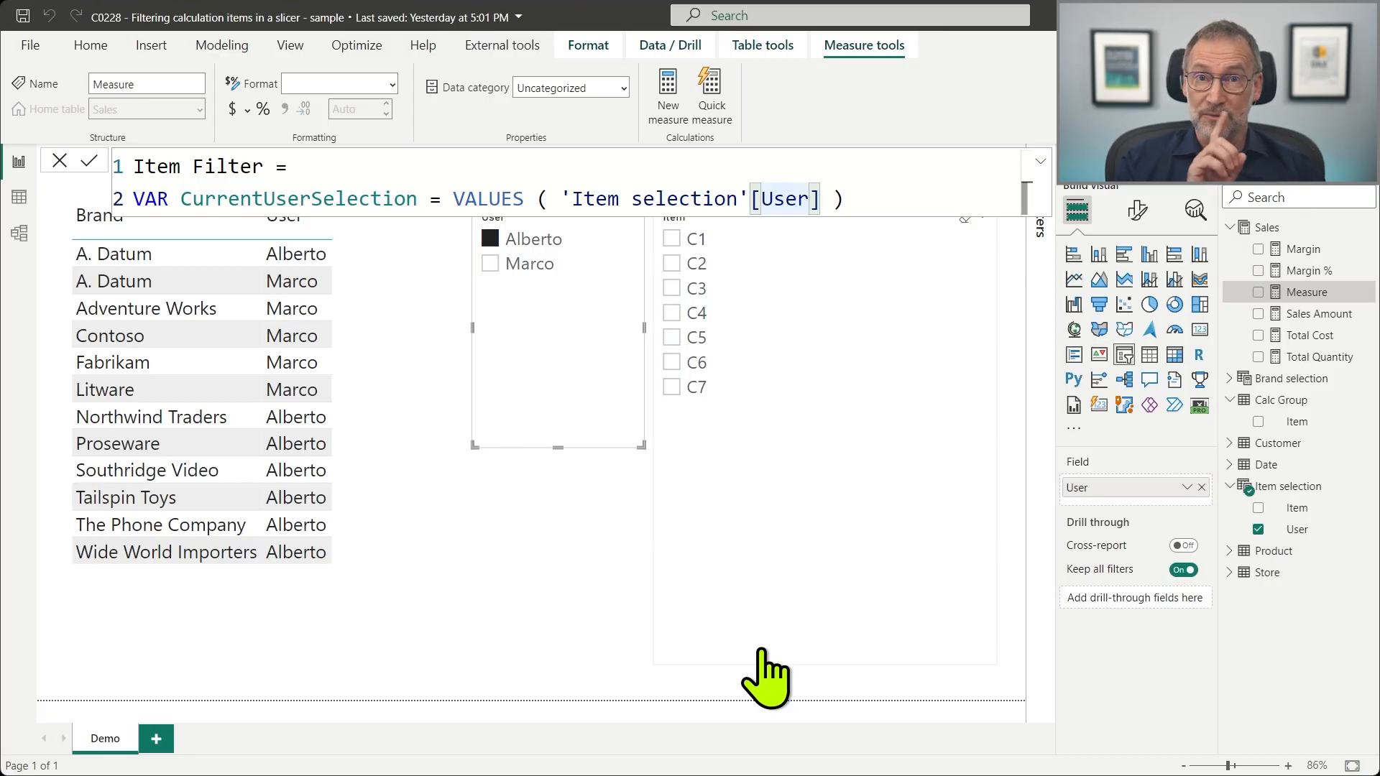
Step: Change the column referenced in the CurrentUserSelection variable to 'Item selection'[Item]
key(shift+Left)
key(shift+Left)
key(shift+Left)
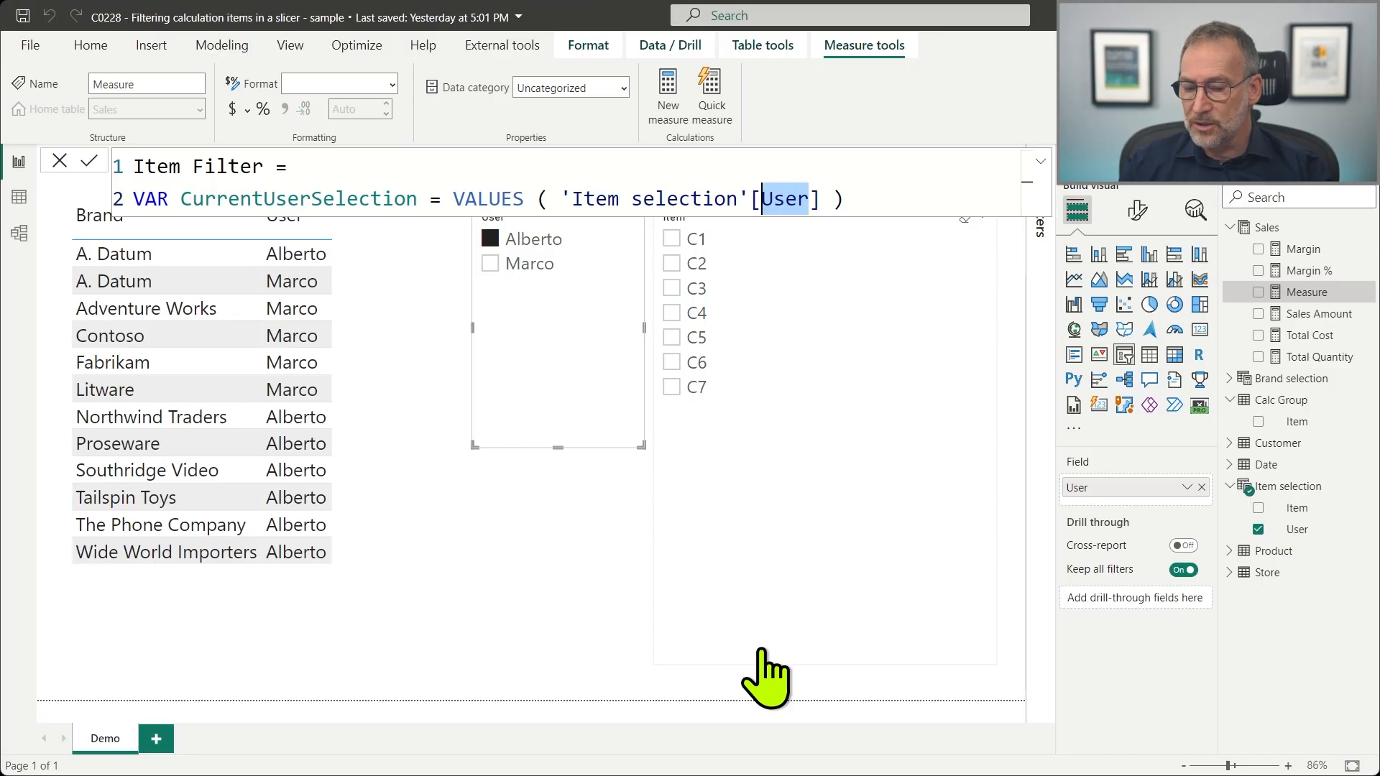
text(Item)
key(End)
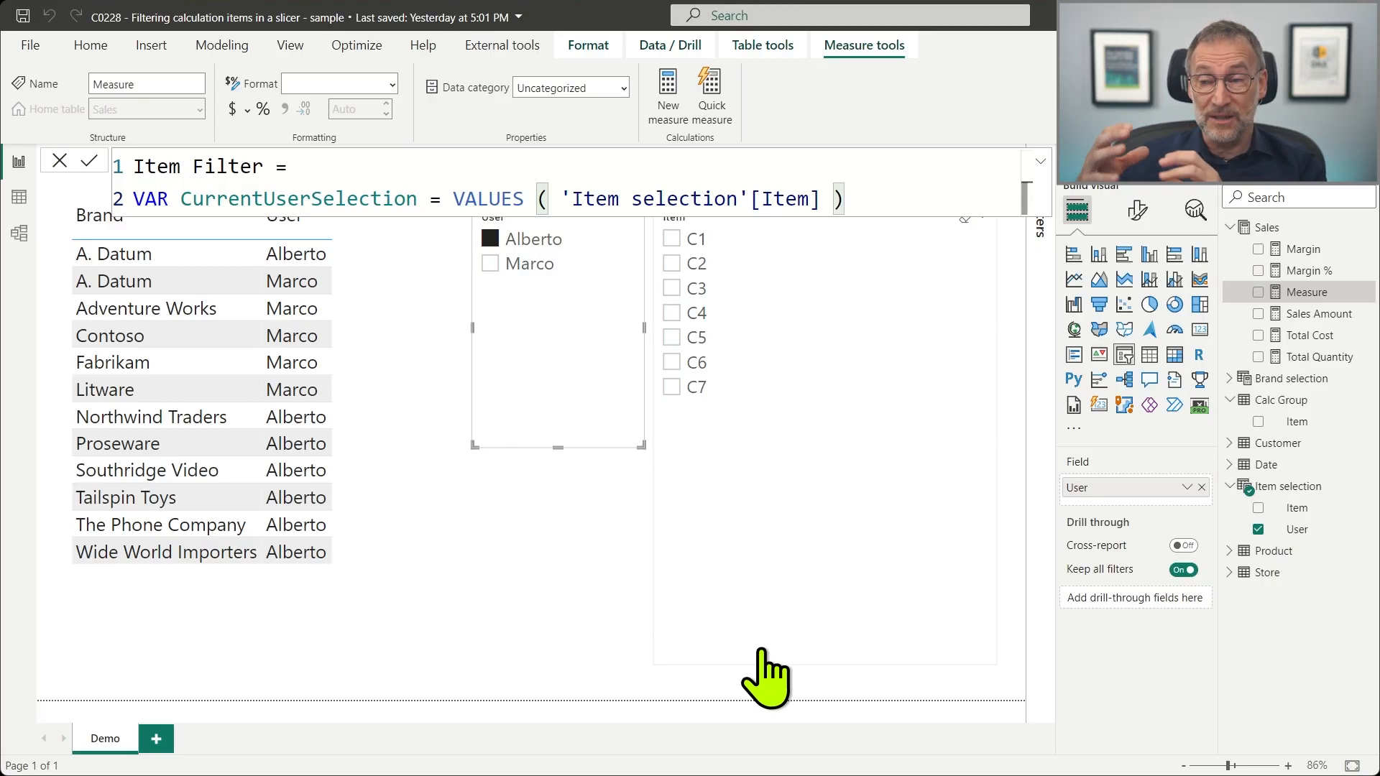
Step: Add a variable CurrentCalcItem to the Item Filter measure, defined as SELECTEDVALUE( 'Calc Group'[Item] )
key(shift+Return)
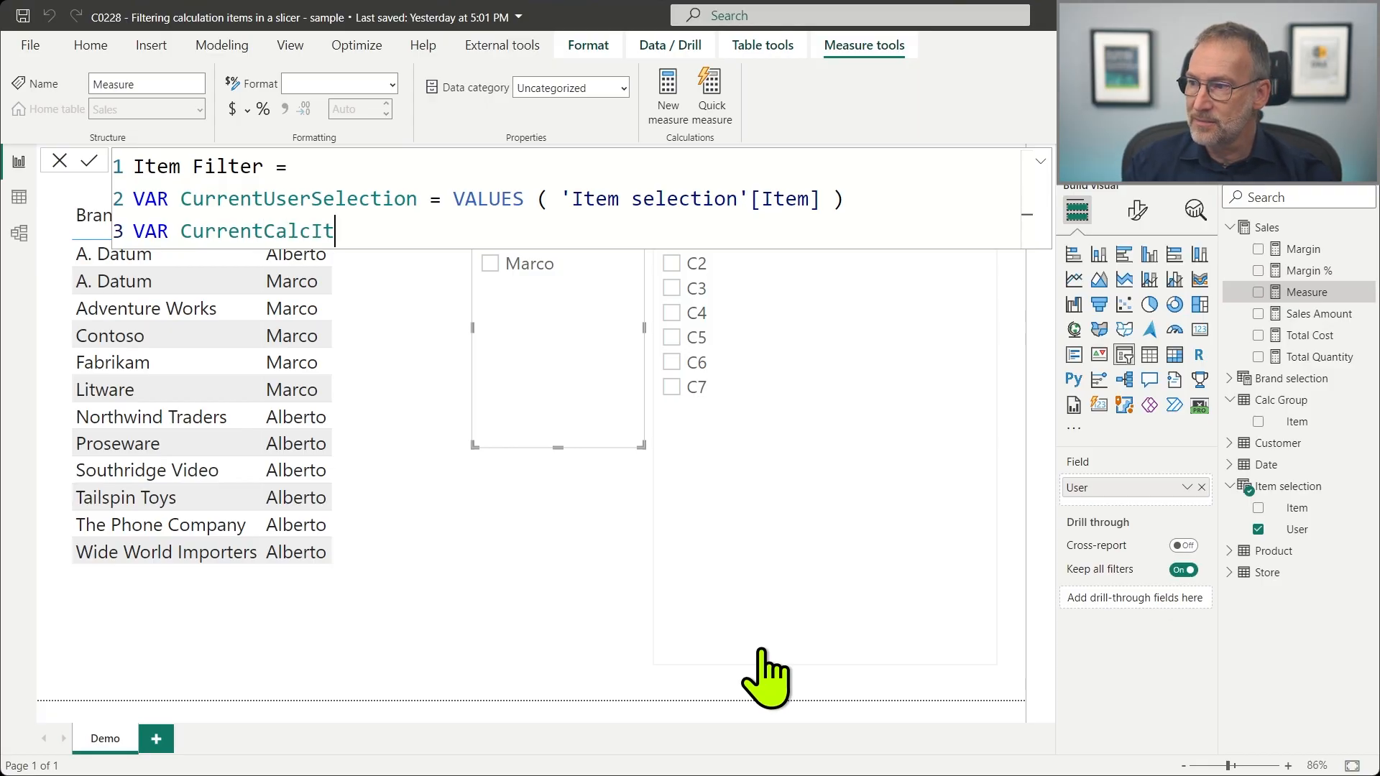
text(SELE)
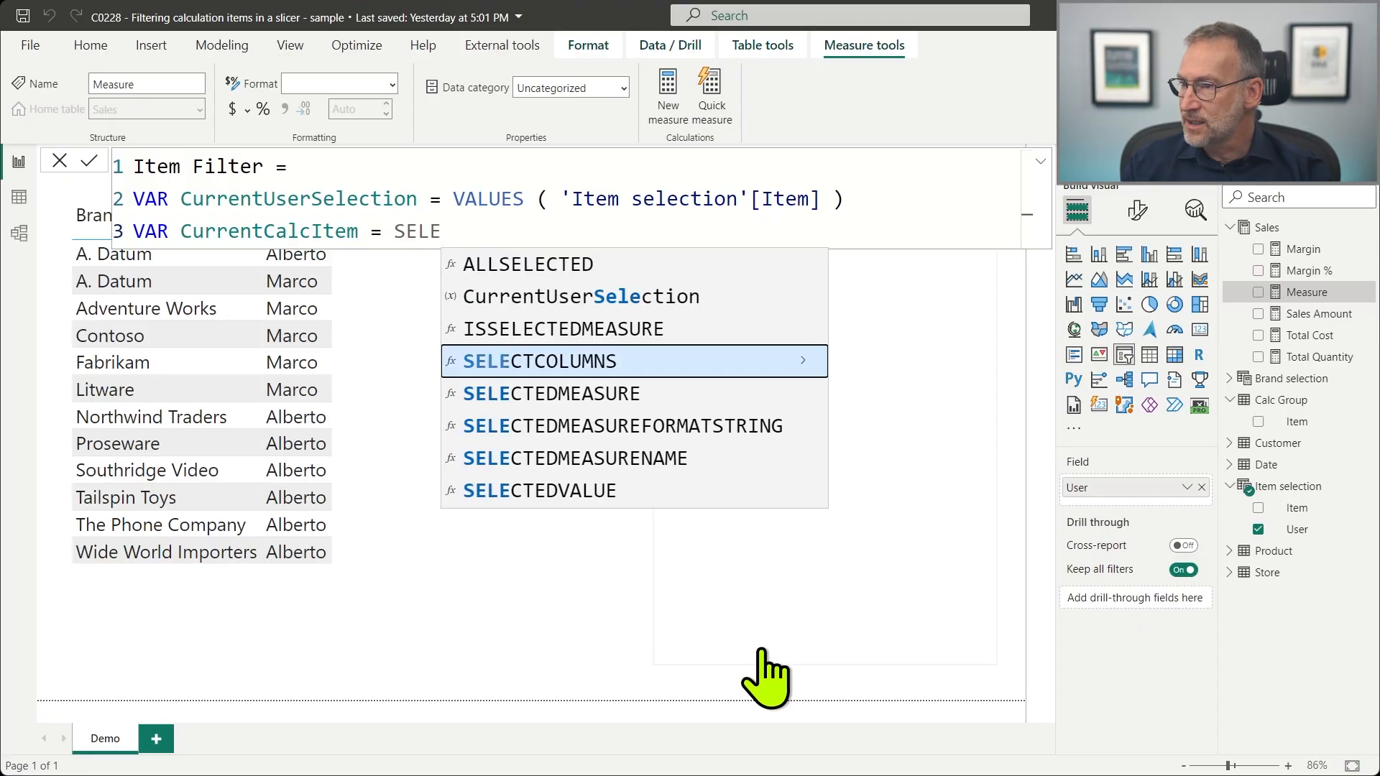
key(Down)
key(Down)
key(Down)
key(Down)
key(Tab)
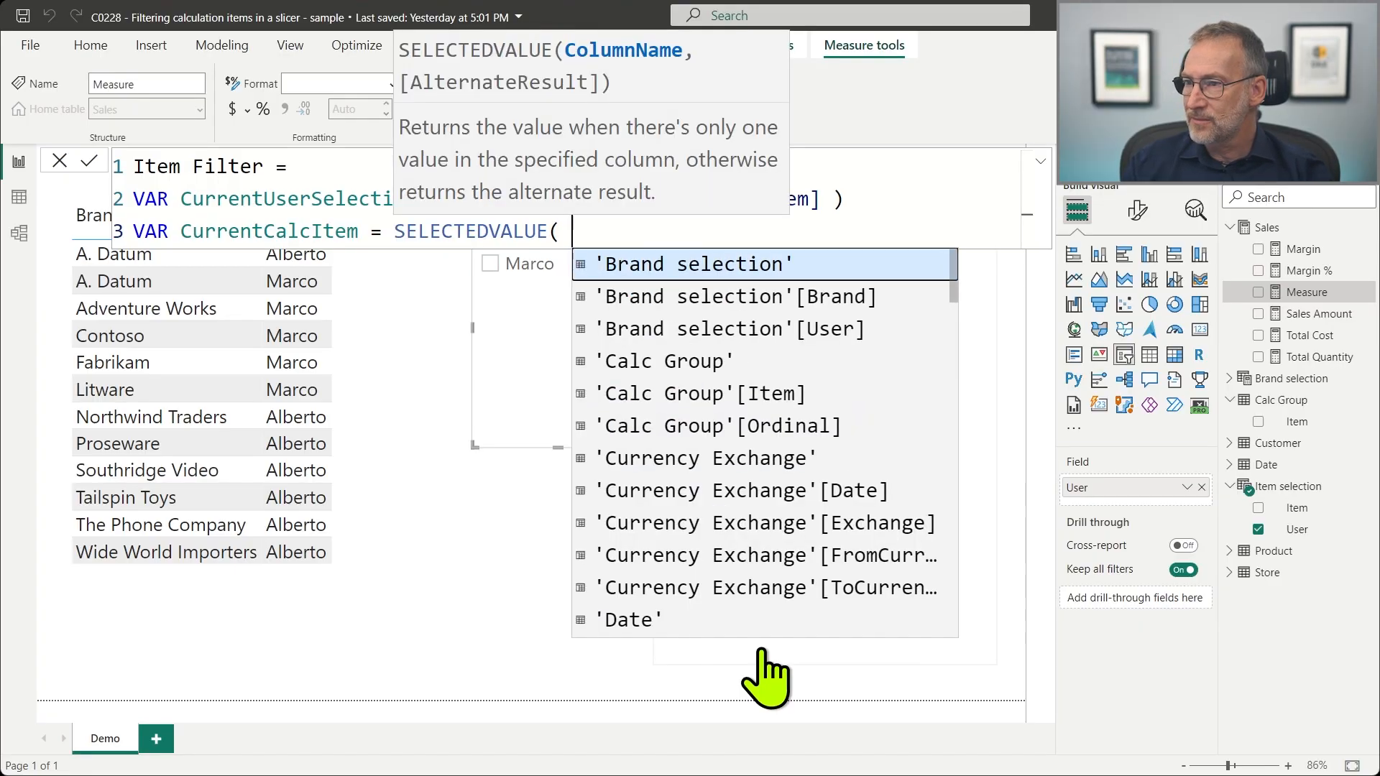
text(Cal)
key(Down)
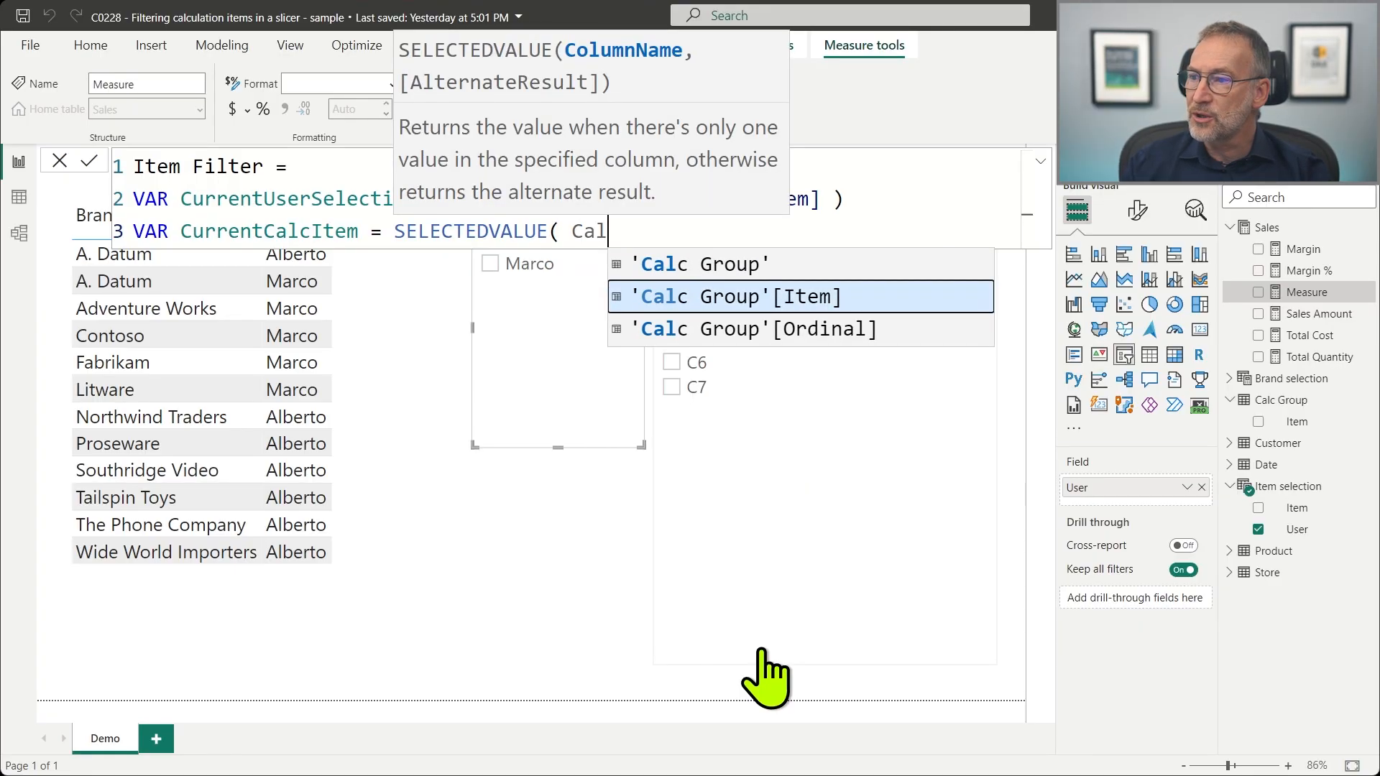
key(Tab)
text())
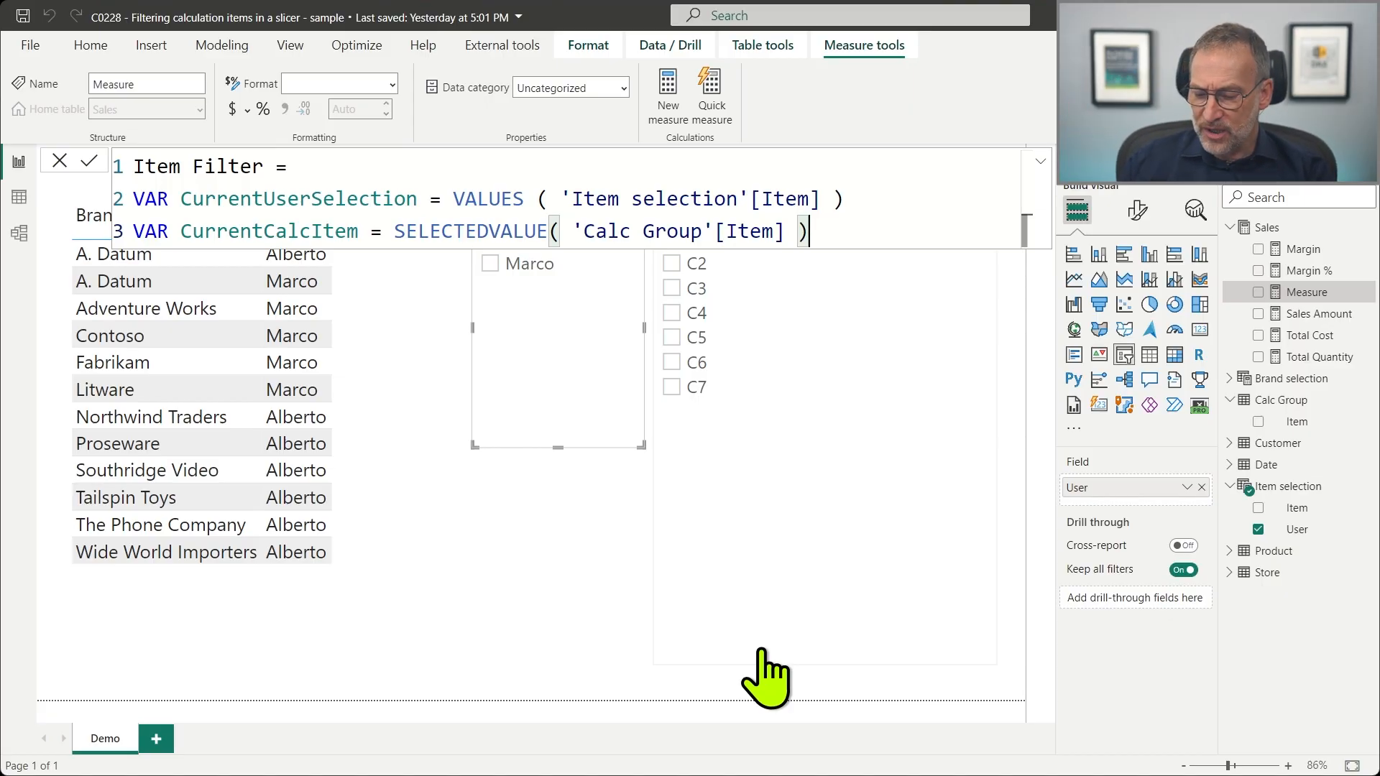
Step: Add a variable Result to the measure that checks CurrentCalcItem IN CurrentUserSelection
key(shift+Return)
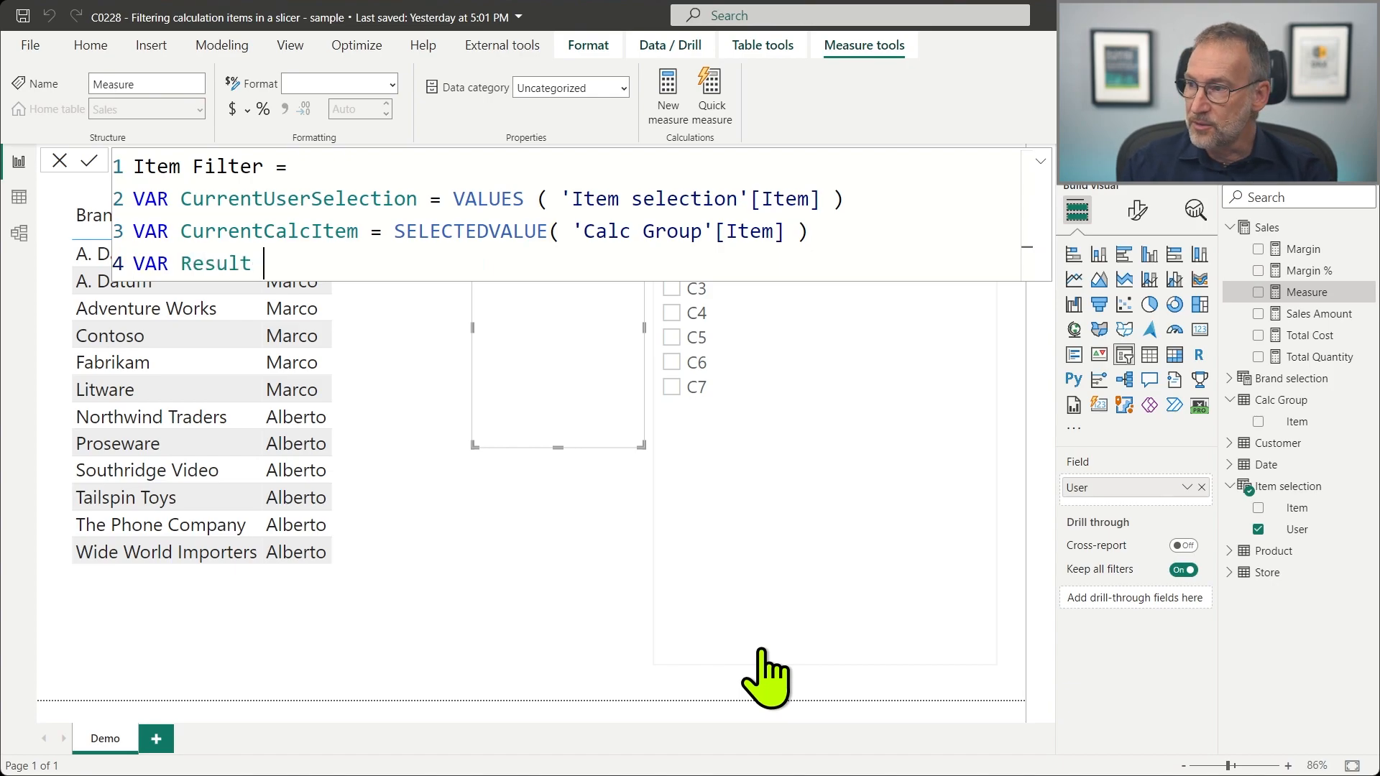
text(Cuir)
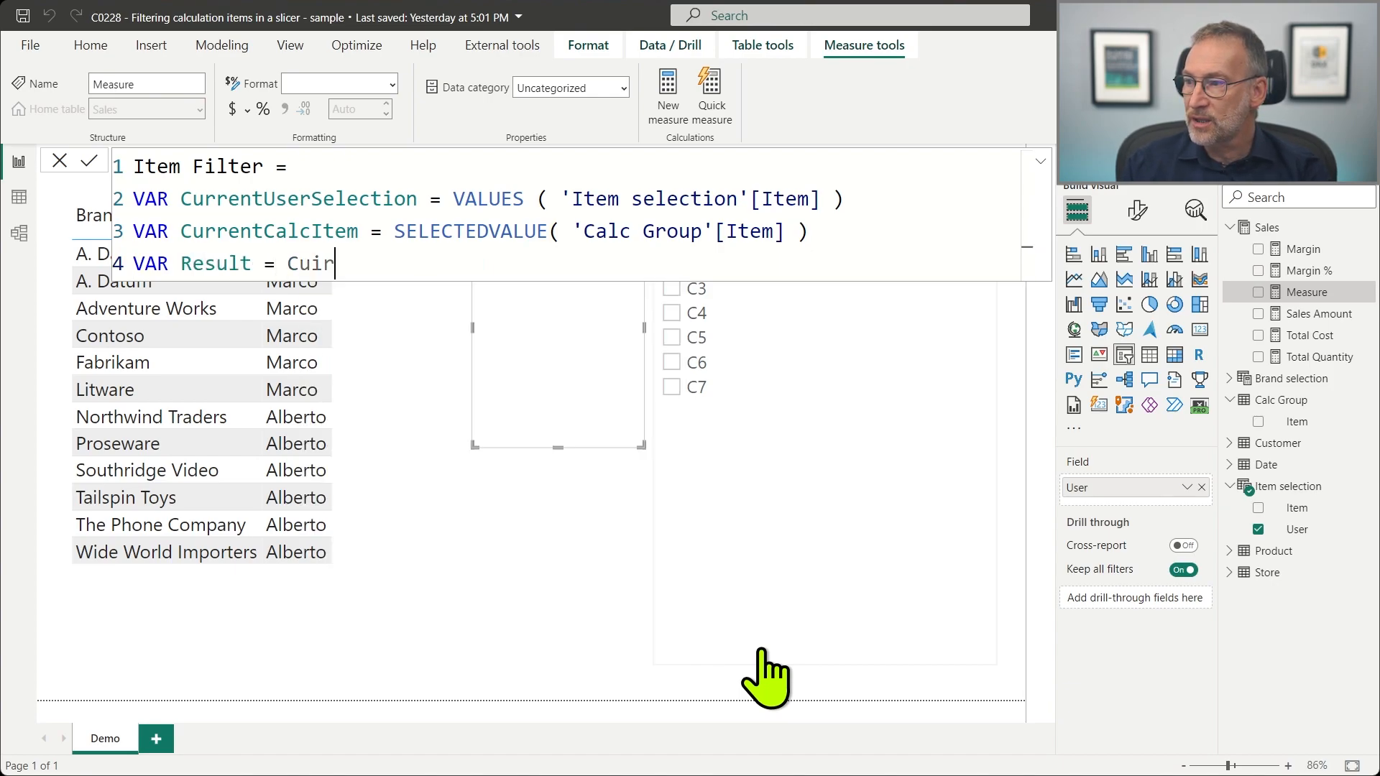
key(BackSpace)
key(BackSpace)
text(rr)
key(Down)
key(Tab)
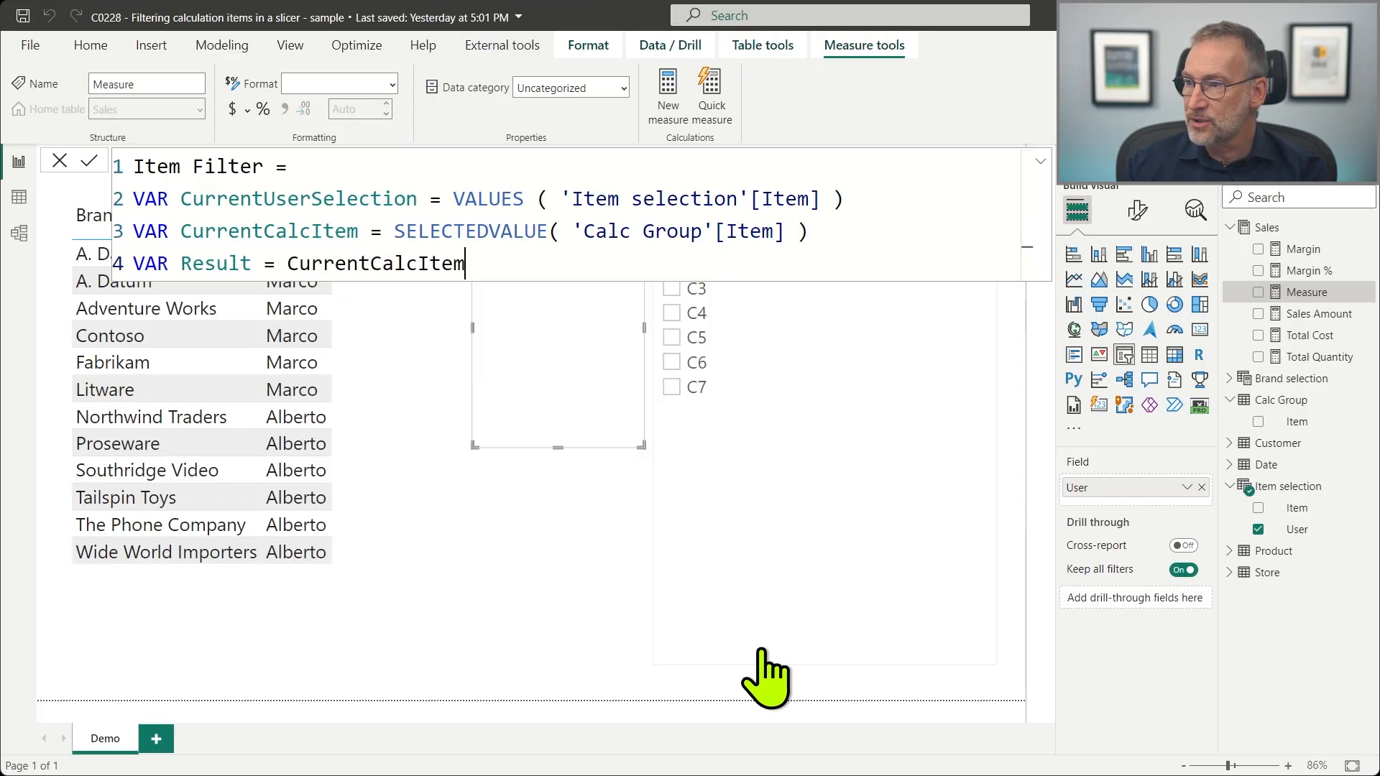
text(IN Curr)
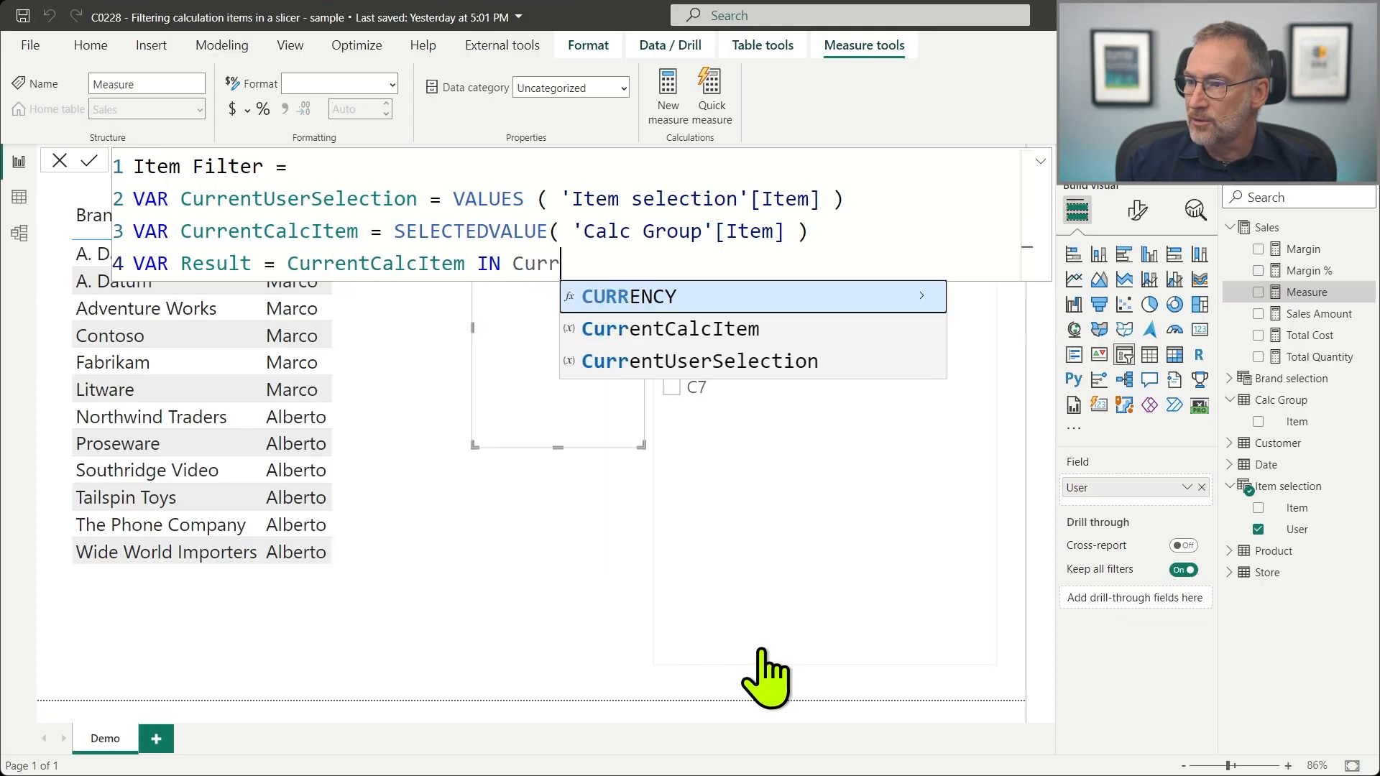
key(Down)
key(Down)
key(Tab)
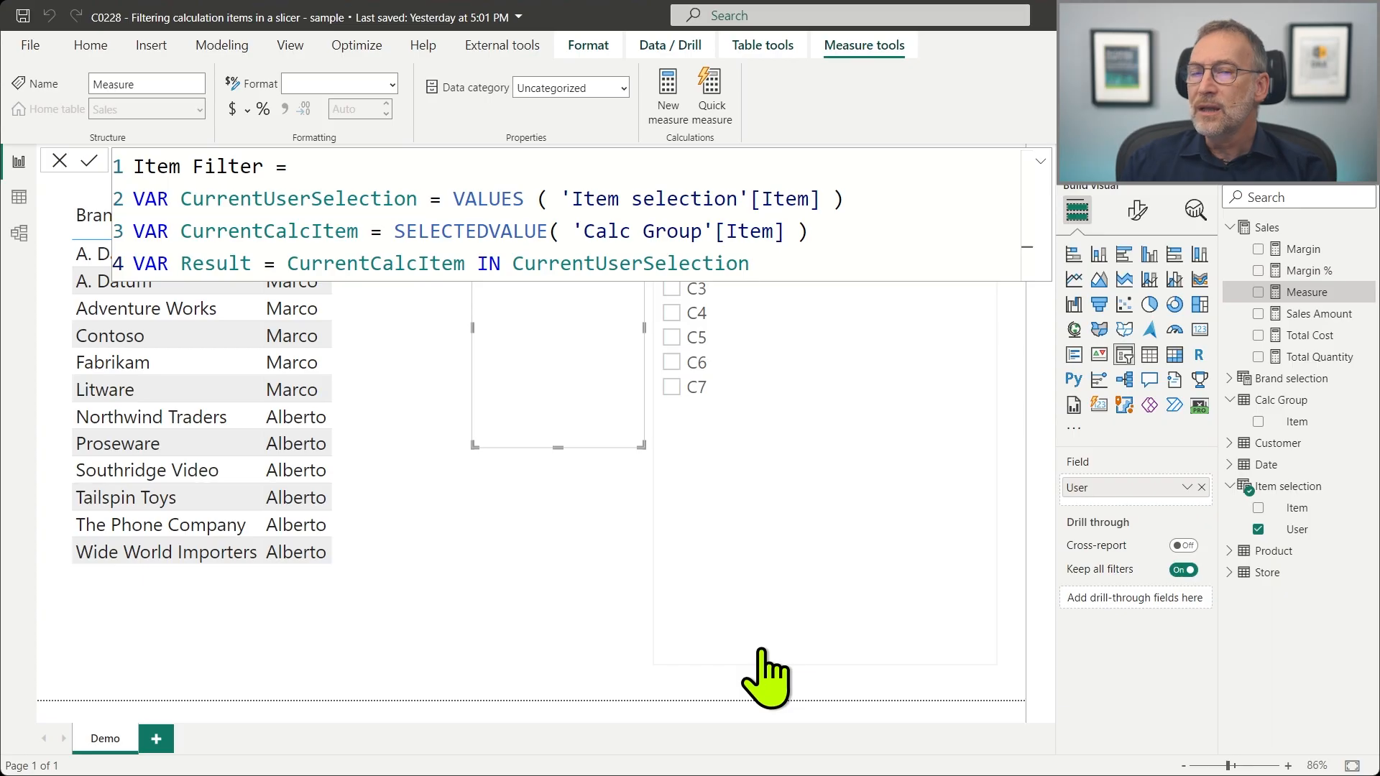
Step: End the Item Filter measure with a RETURN of the Result variable
key(shift+Return)
text(RETURN)
key(shift+Return)
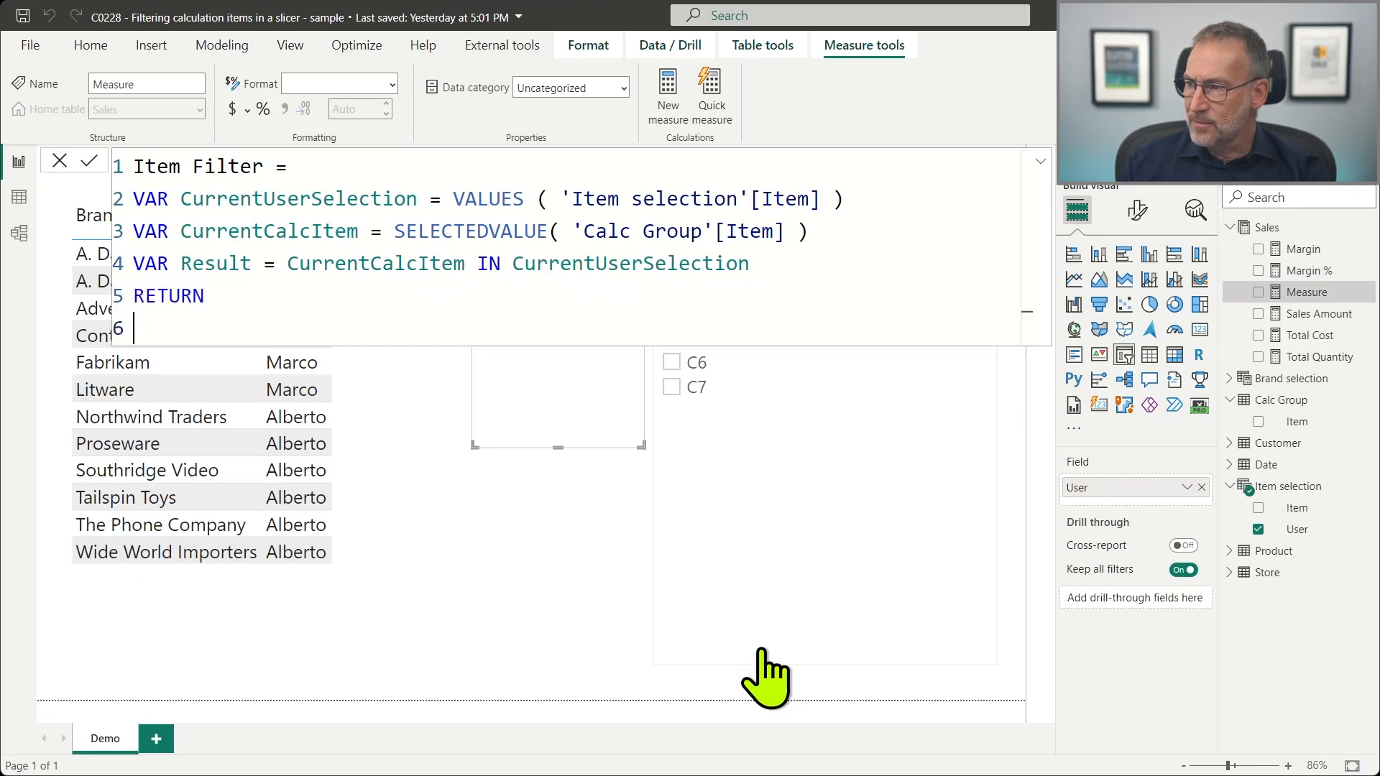
text(Result)
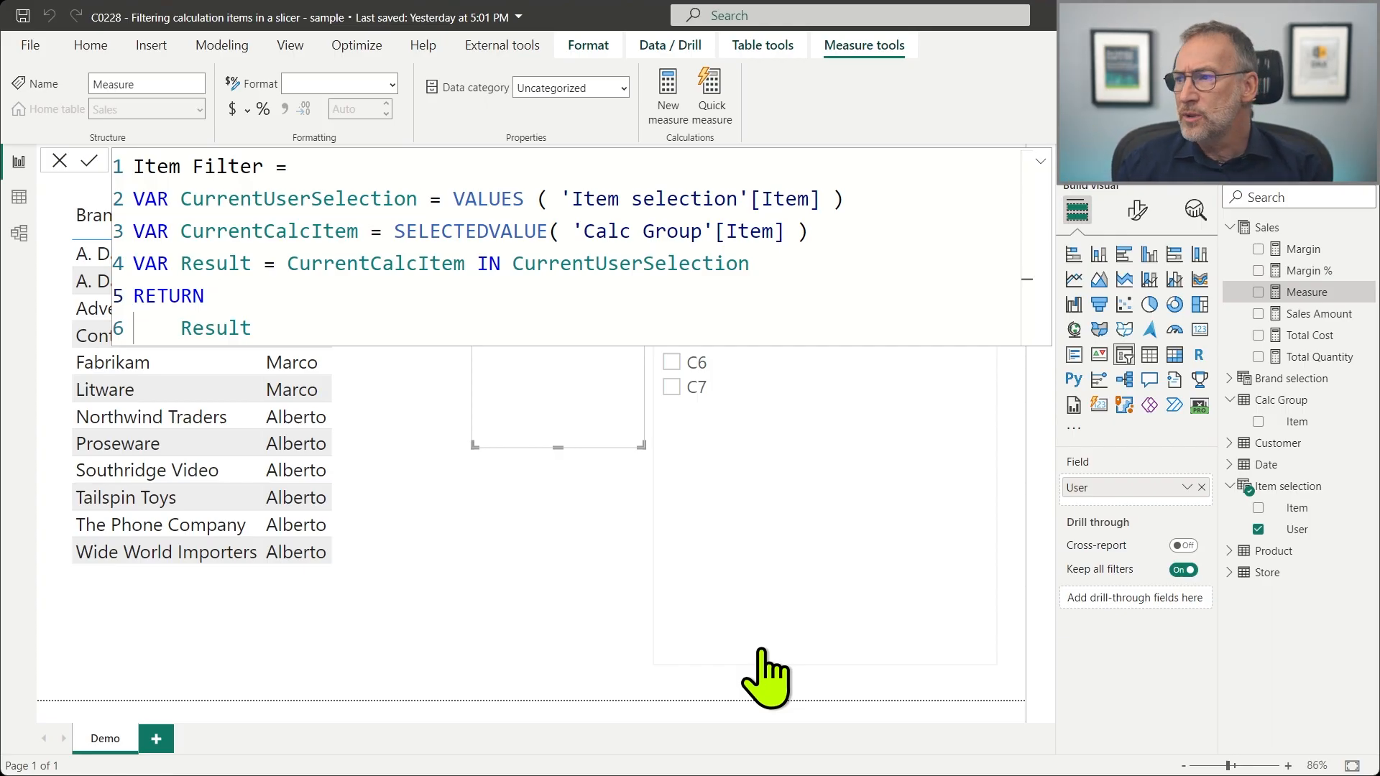
Step: Wrap the Result expression in INT ( ) and commit the Item Filter measure
key(Right)
key(Right)
key(Right)
text(INT)
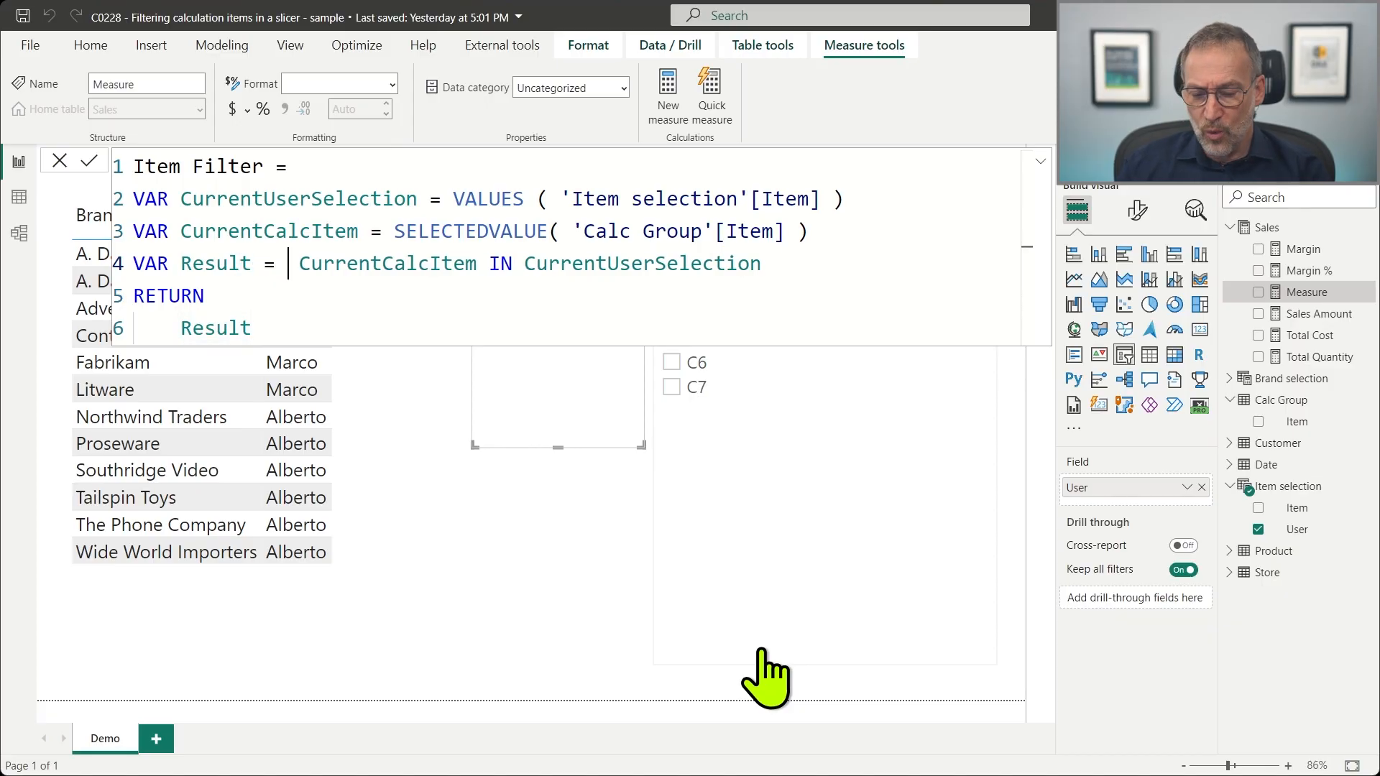
text( ()
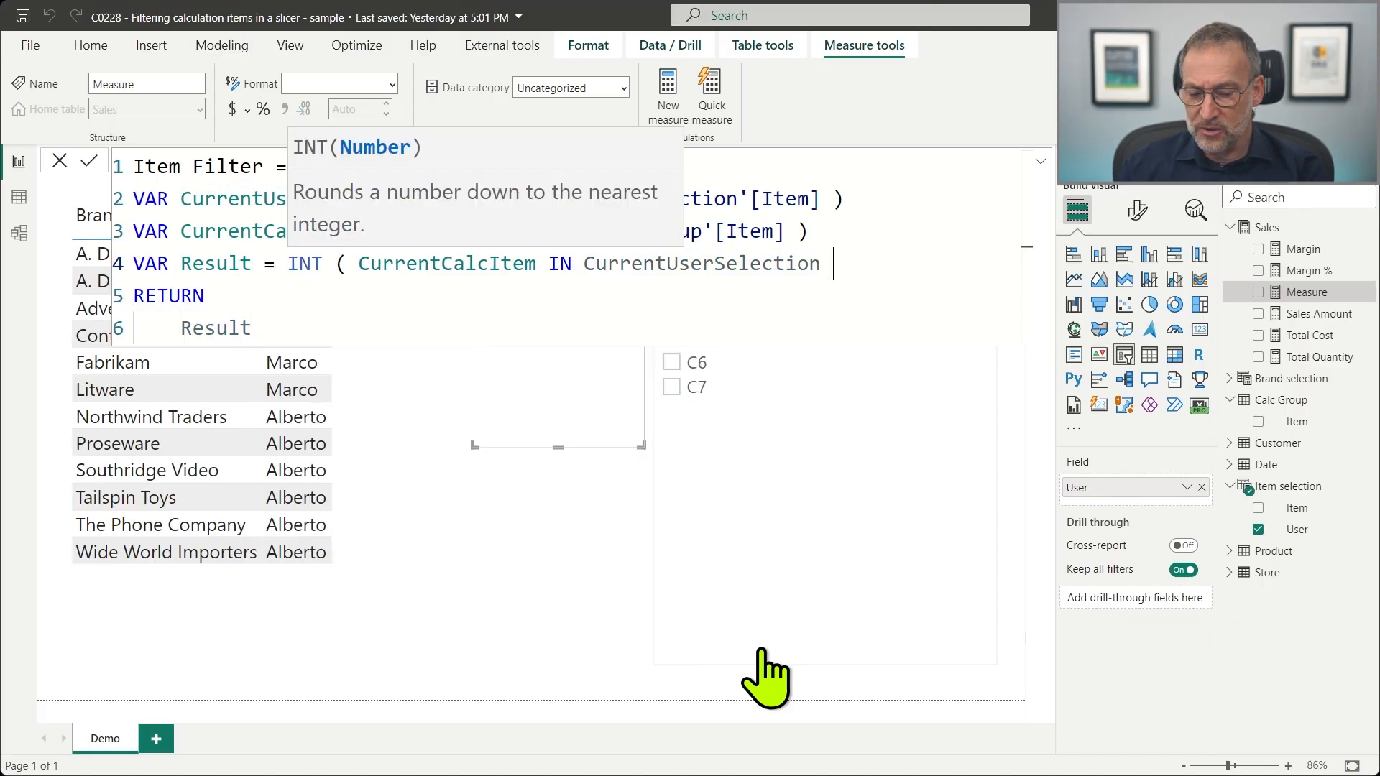
key(End)
text())
key(Down)
key(Down)
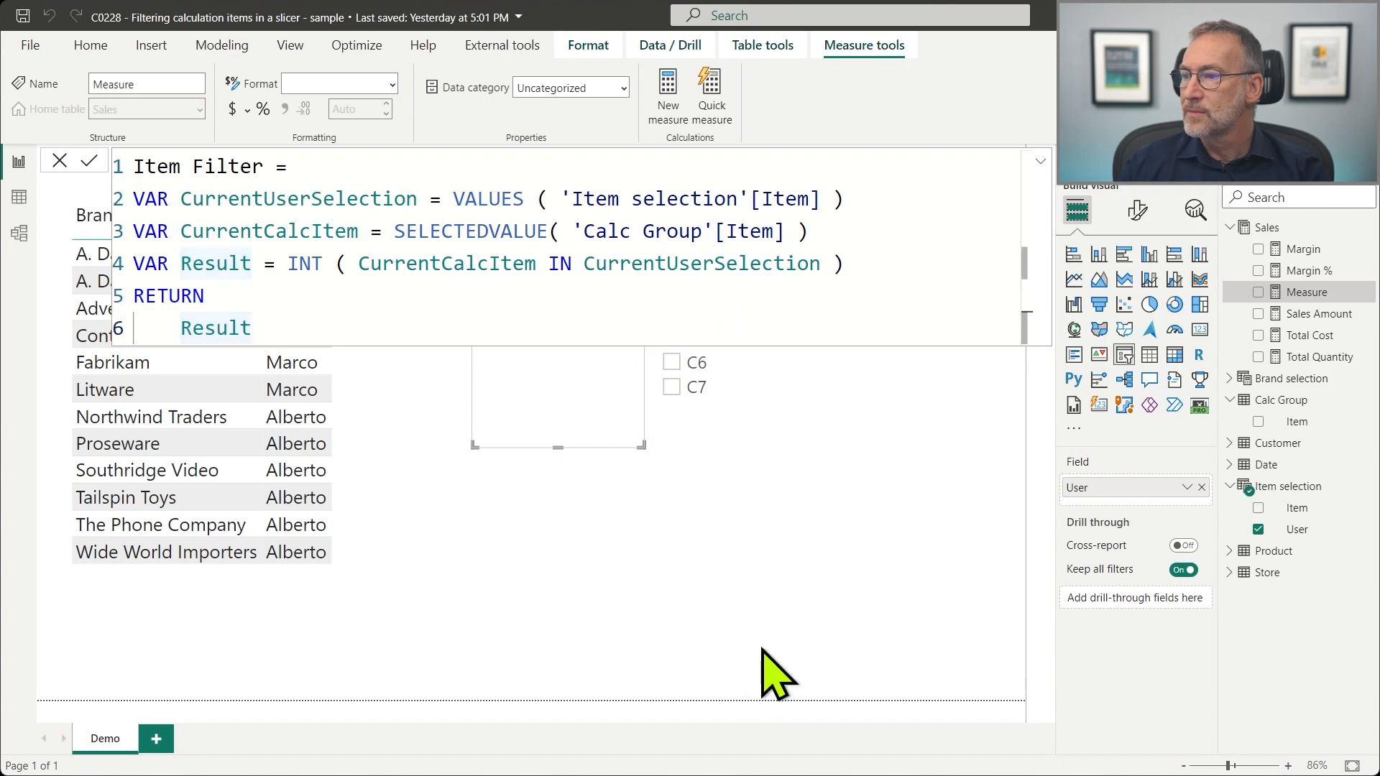
key(Return)
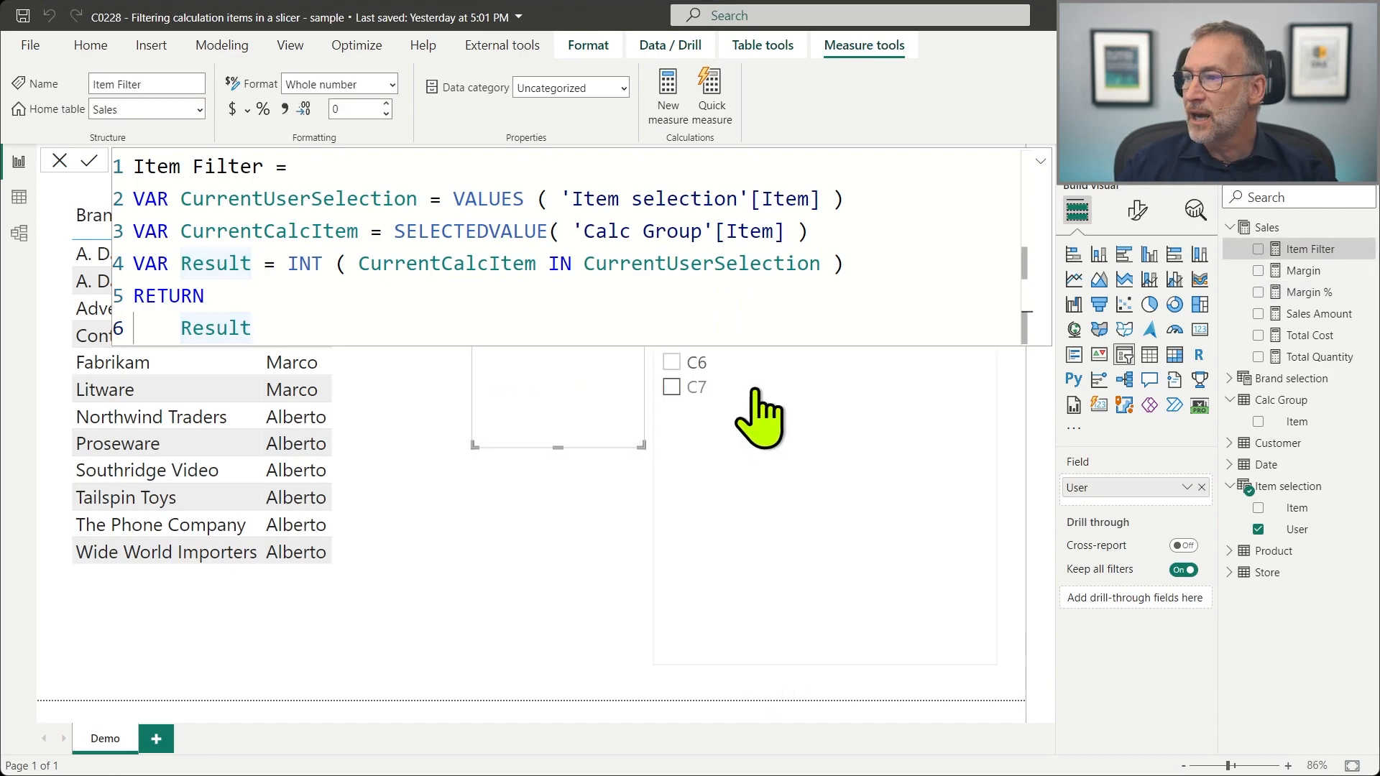
Step: Leave the formula editor, select C5 in the Item slicer and clear the selected user in the User slicer
click(476, 287)
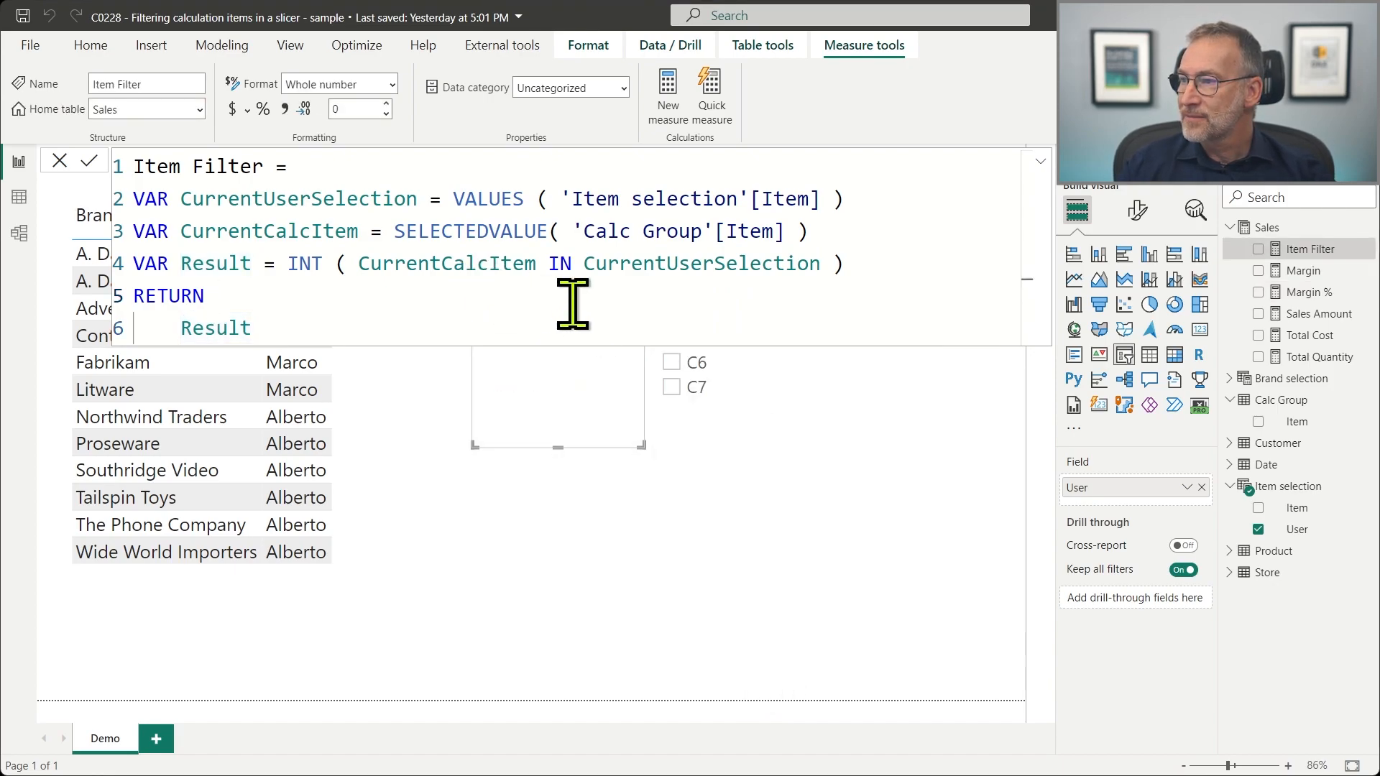
click(577, 335)
click(759, 217)
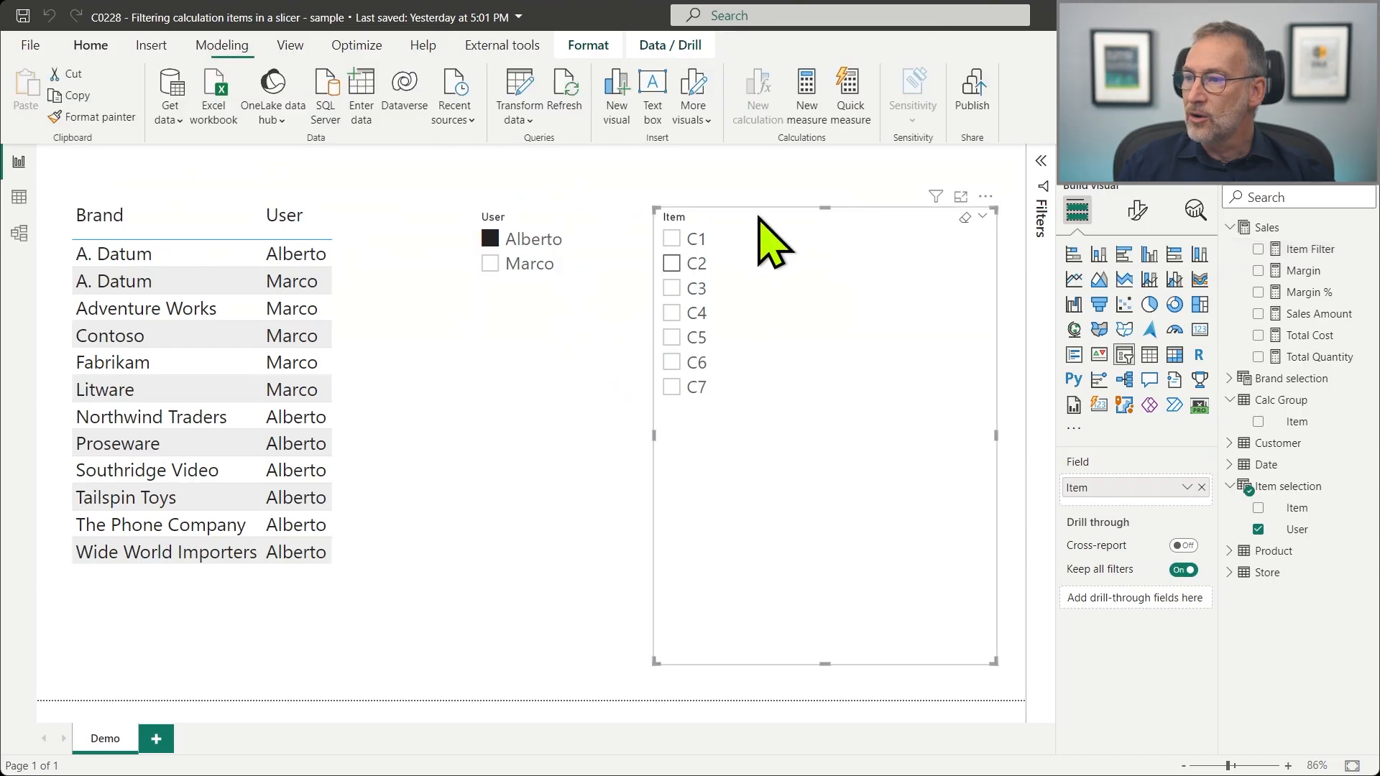
click(671, 335)
click(534, 239)
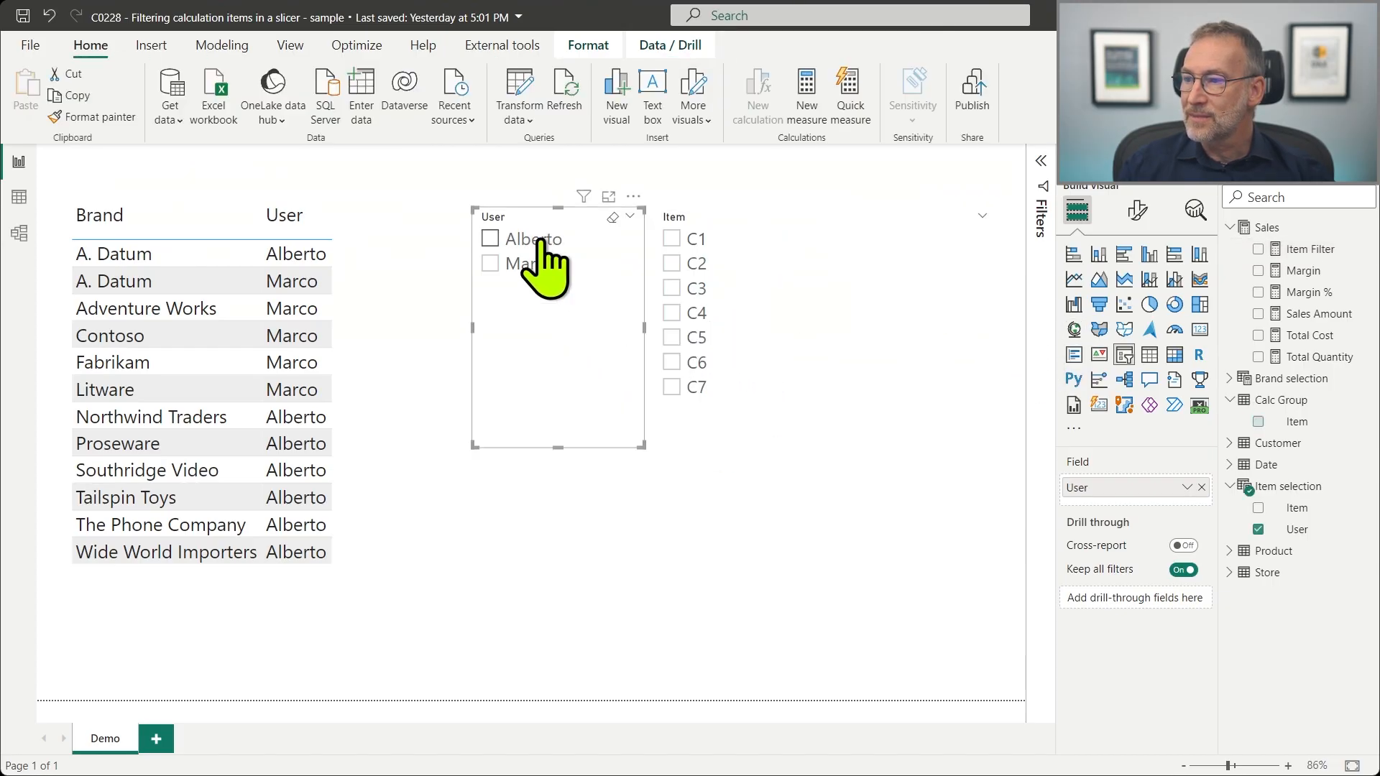
Step: Add the Item Filter measure as a visual-level filter on the Item slicer and apply it with the condition is 1
click(1039, 189)
drag(1304, 249, 978, 331)
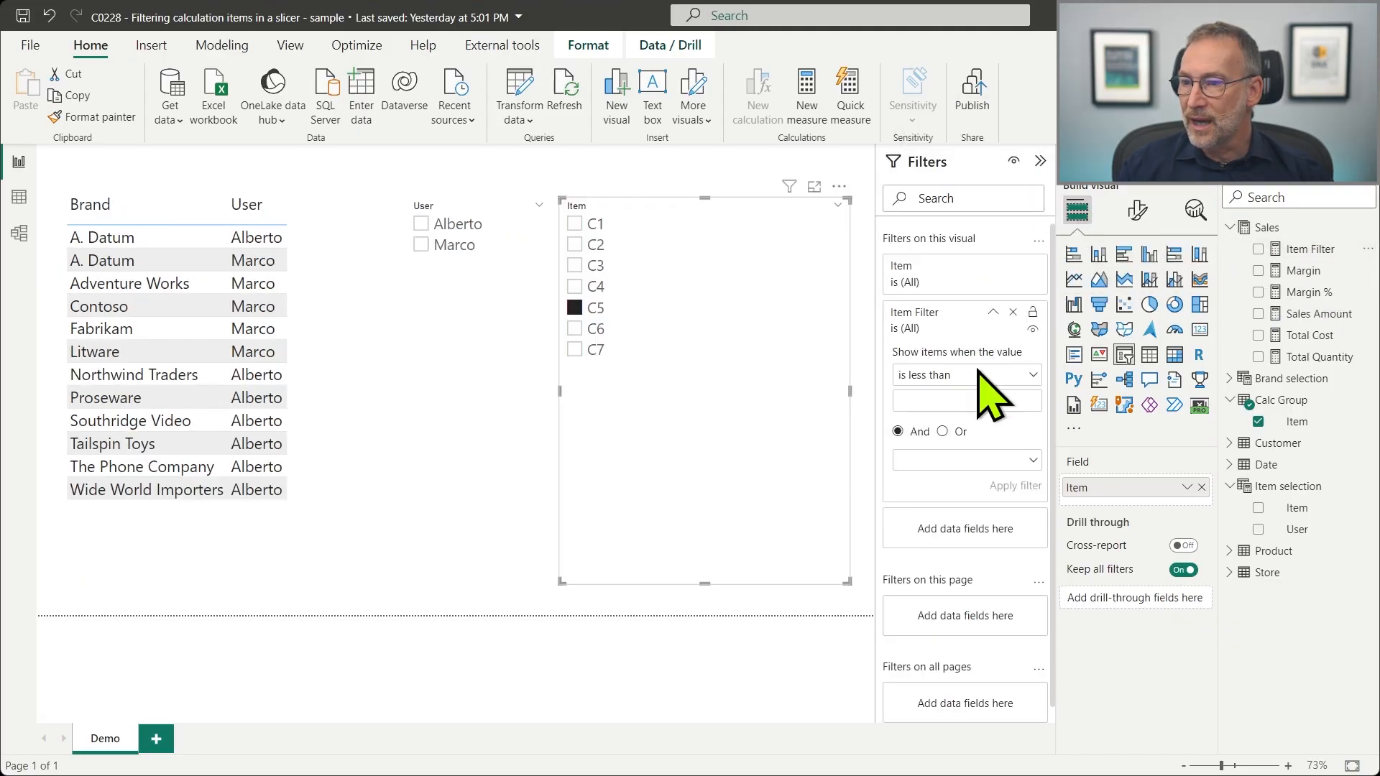
click(956, 375)
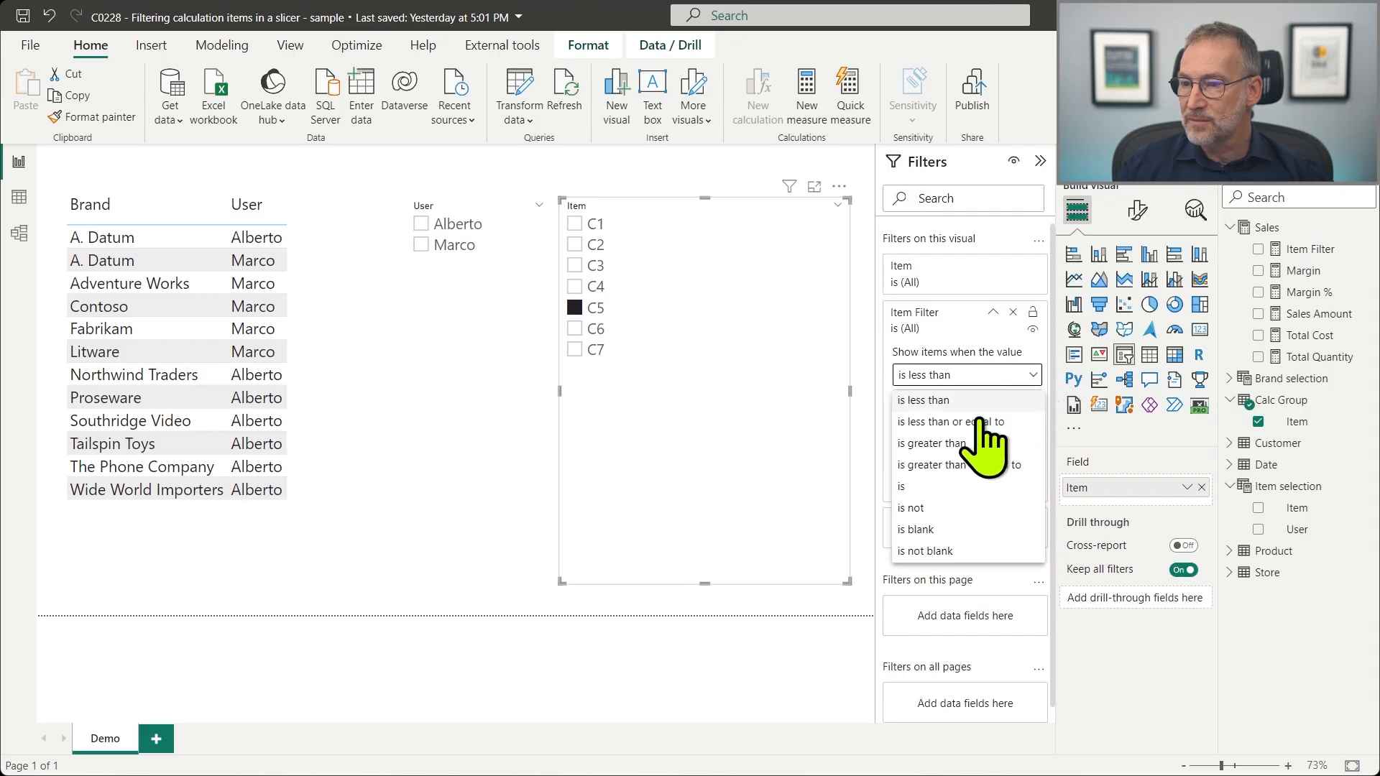
click(946, 492)
click(936, 391)
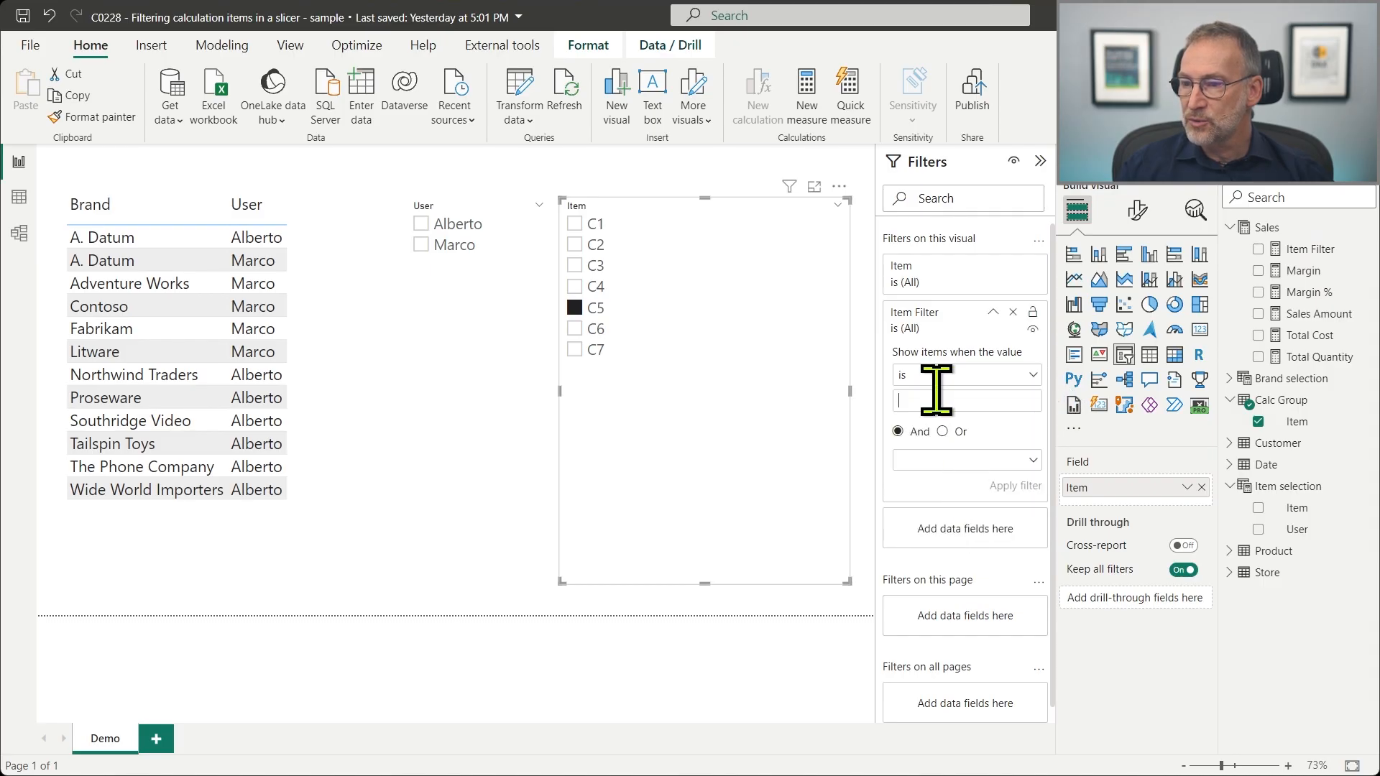
text(1)
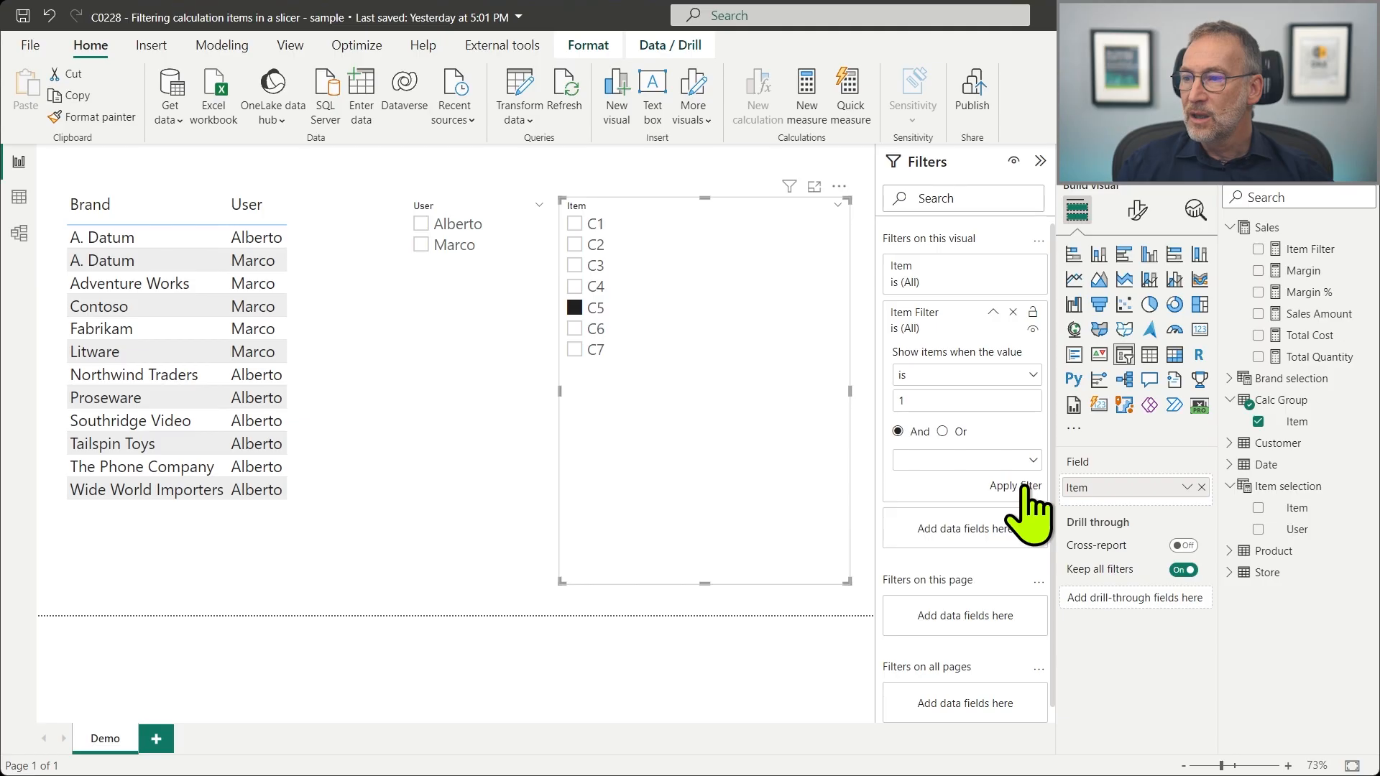
click(1027, 486)
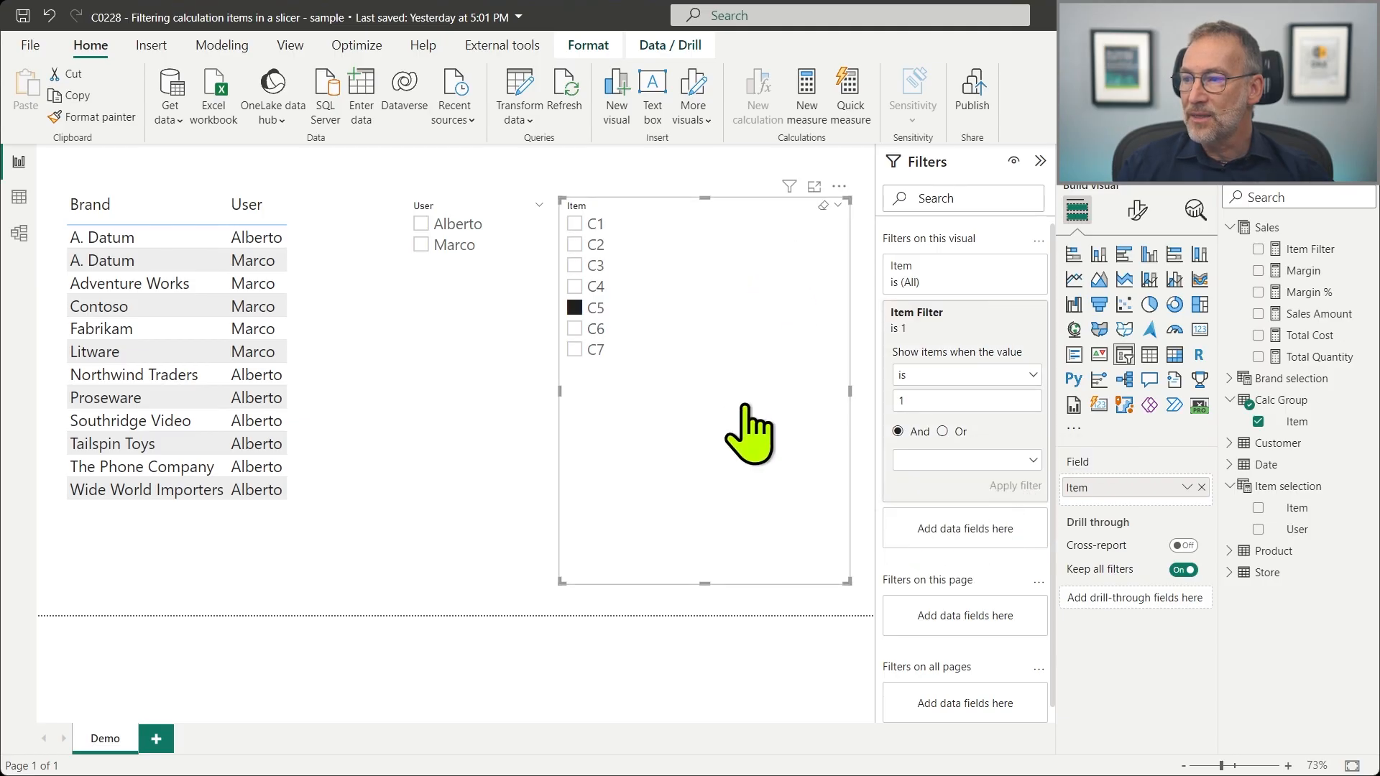
Step: Hide the filter settings and test the Item slicer by selecting the first user and then the second in the User slicer
click(1040, 160)
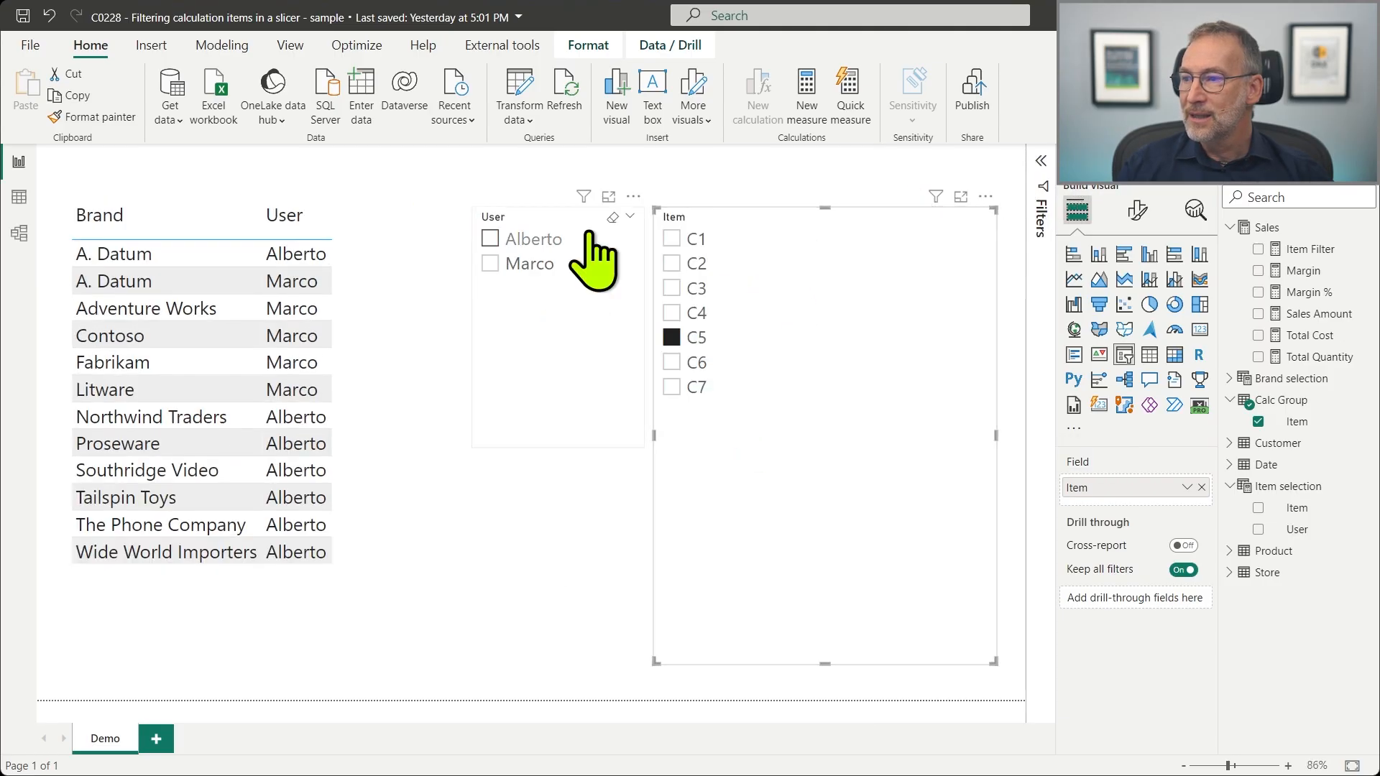
click(551, 245)
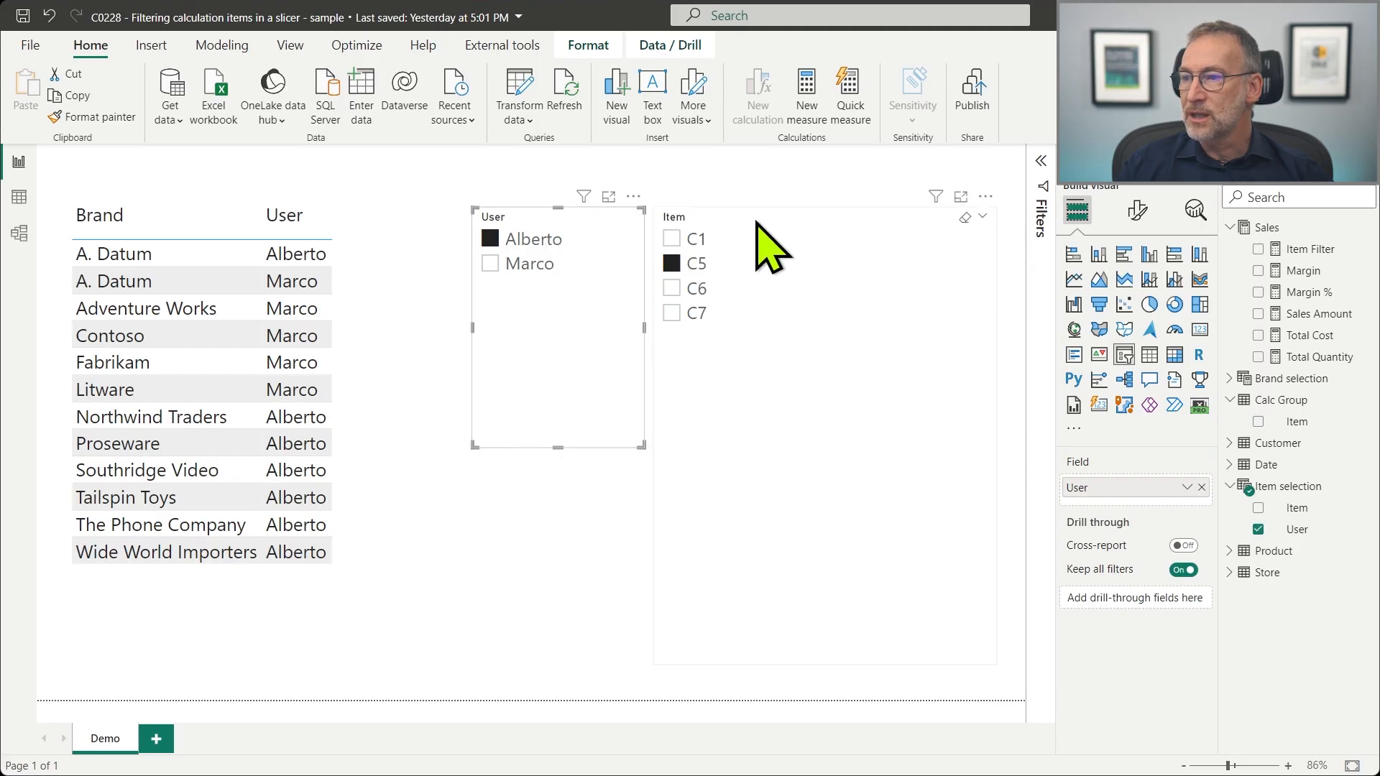
click(494, 264)
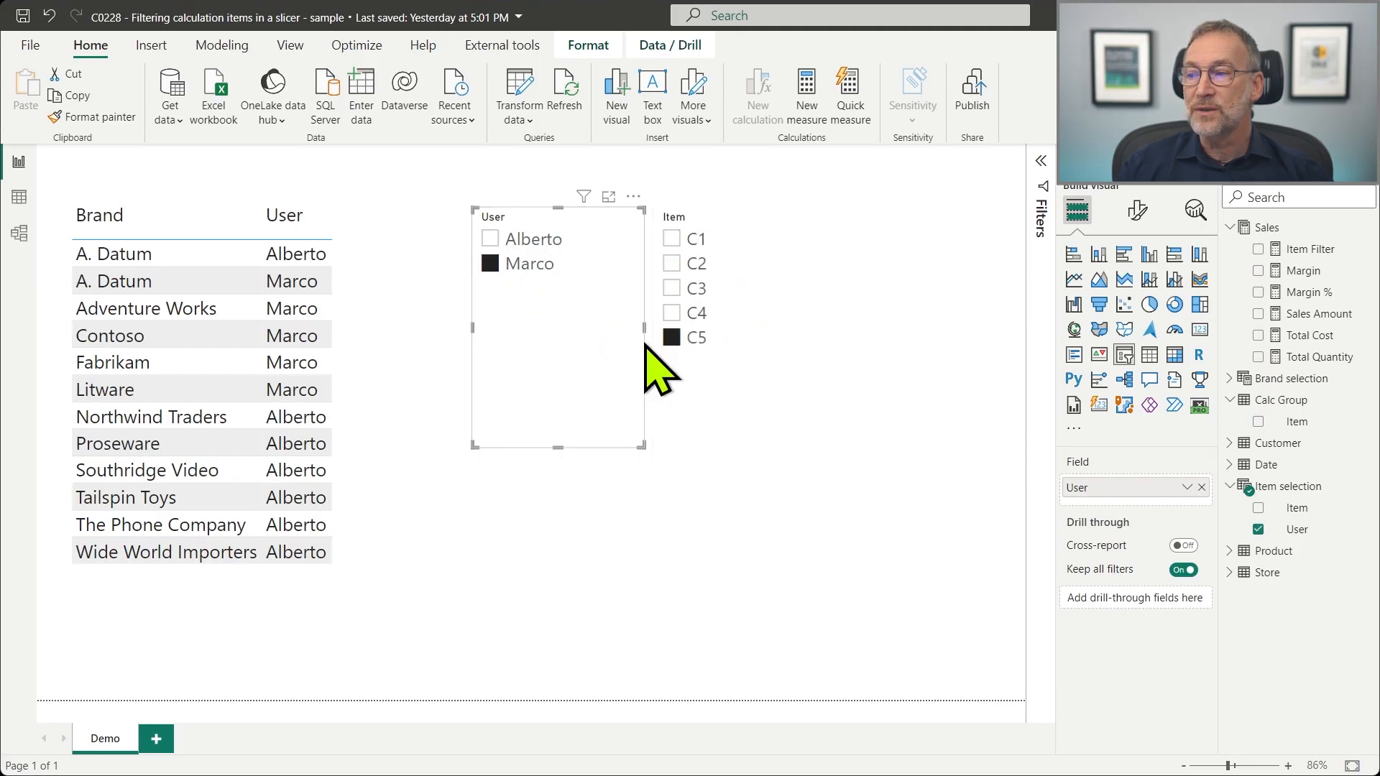